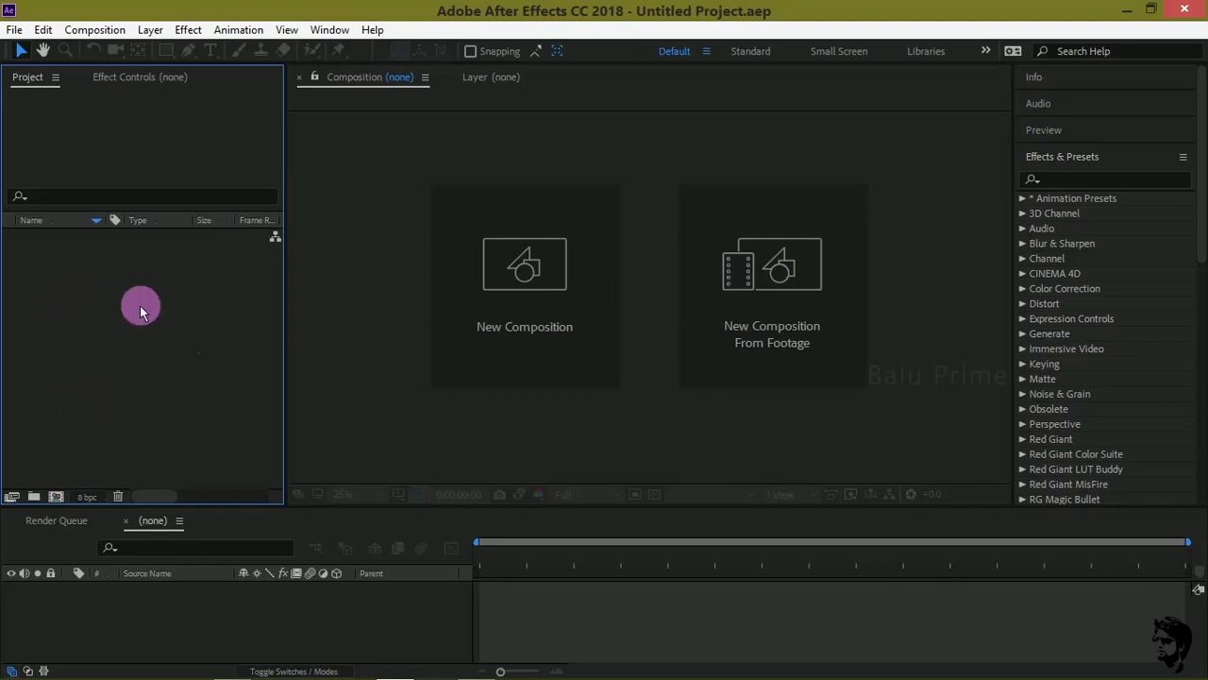
{"action": "right_click", "coordinate": [78, 295]}
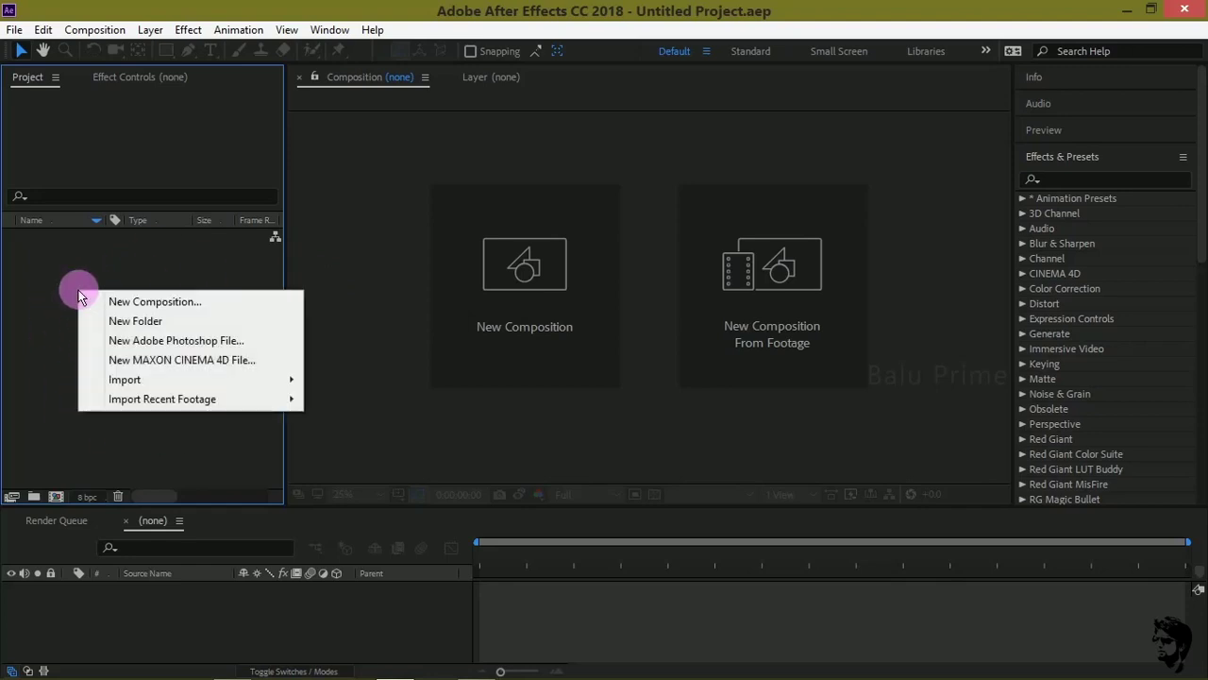
{"action": "mouse_move", "coordinate": [156, 379]}
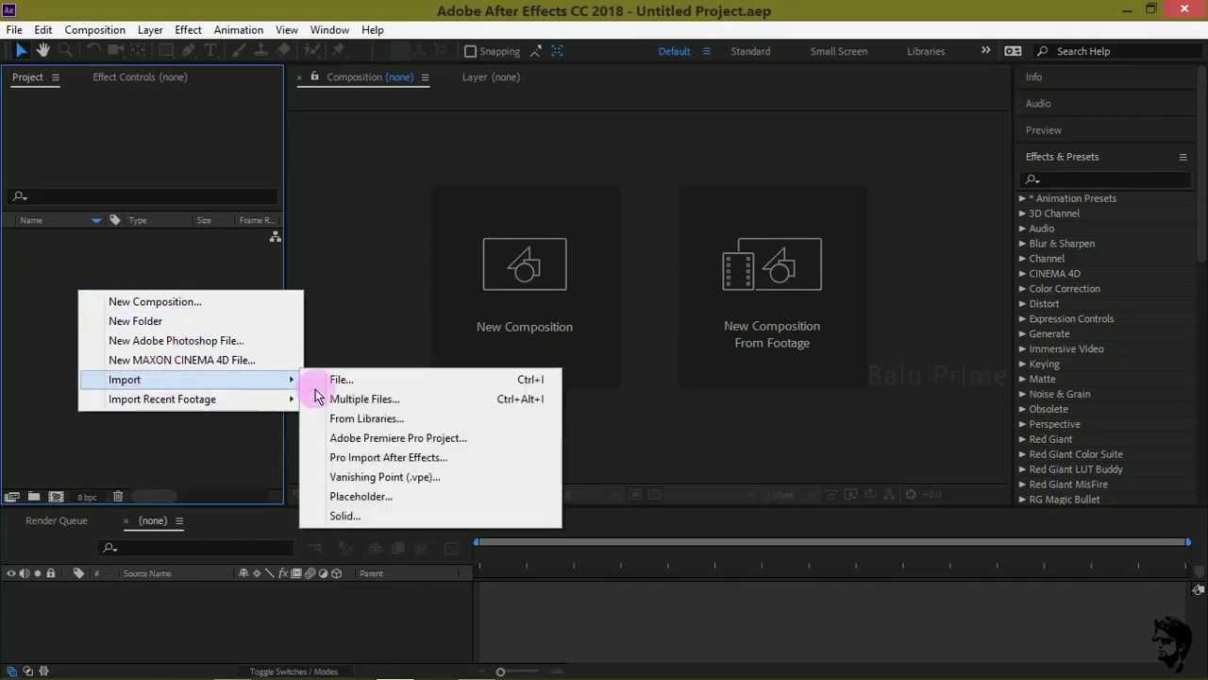
{"action": "left_click", "coordinate": [168, 472]}
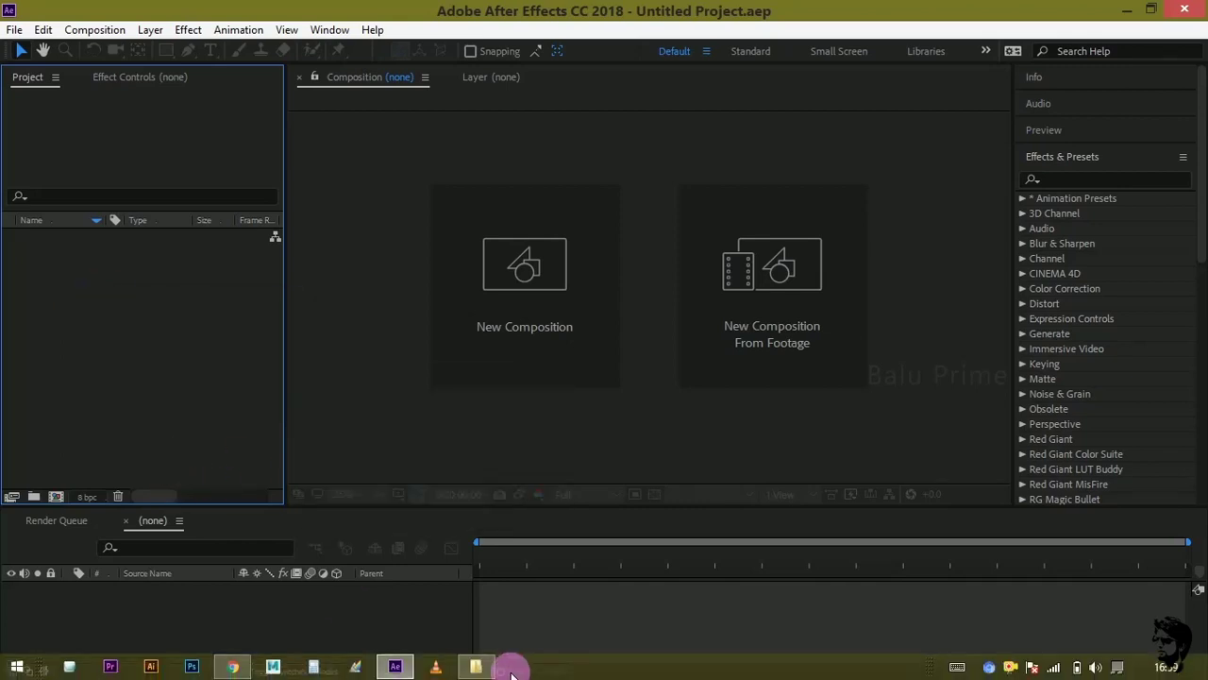
- Import footage.mp4 and Screenshot (378).png from the tatoo folder in File Explorer into the After Effects project
{"action": "left_click", "coordinate": [479, 667]}
{"action": "left_click_drag", "start_coordinate": [655, 22], "coordinate": [715, 31]}
{"action": "left_click", "coordinate": [553, 297]}
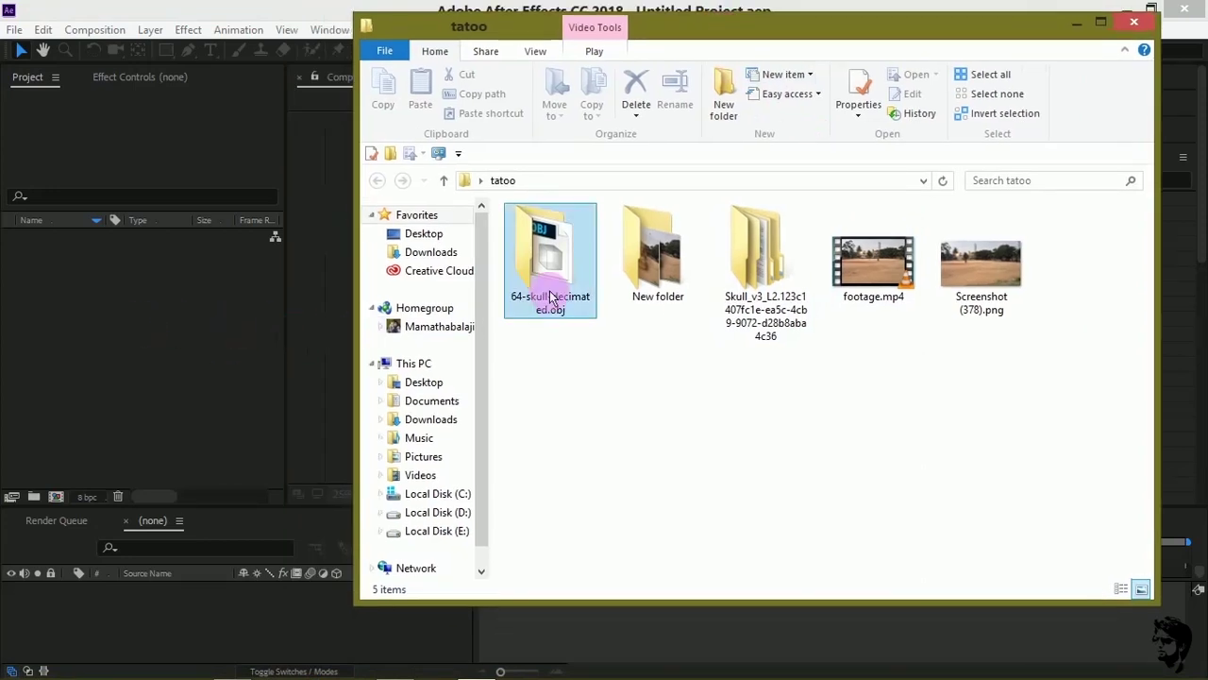
{"action": "left_click", "coordinate": [874, 279]}
{"action": "left_click", "coordinate": [980, 283]}
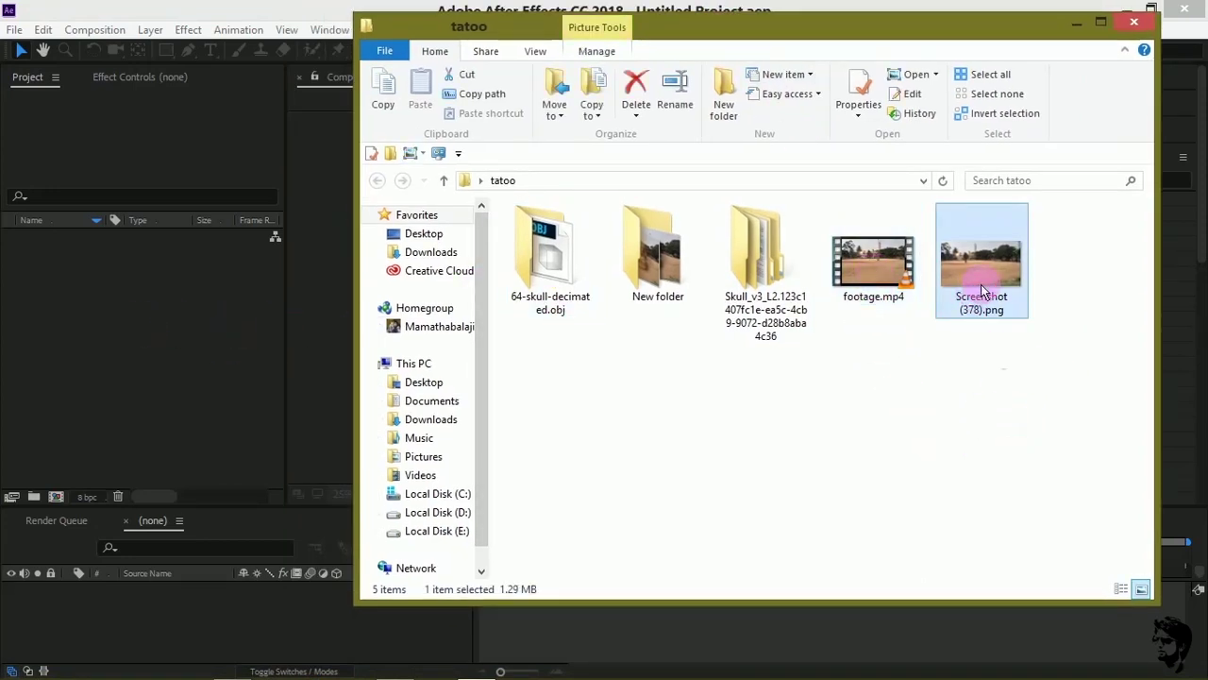
{"action": "double_click", "coordinate": [981, 276]}
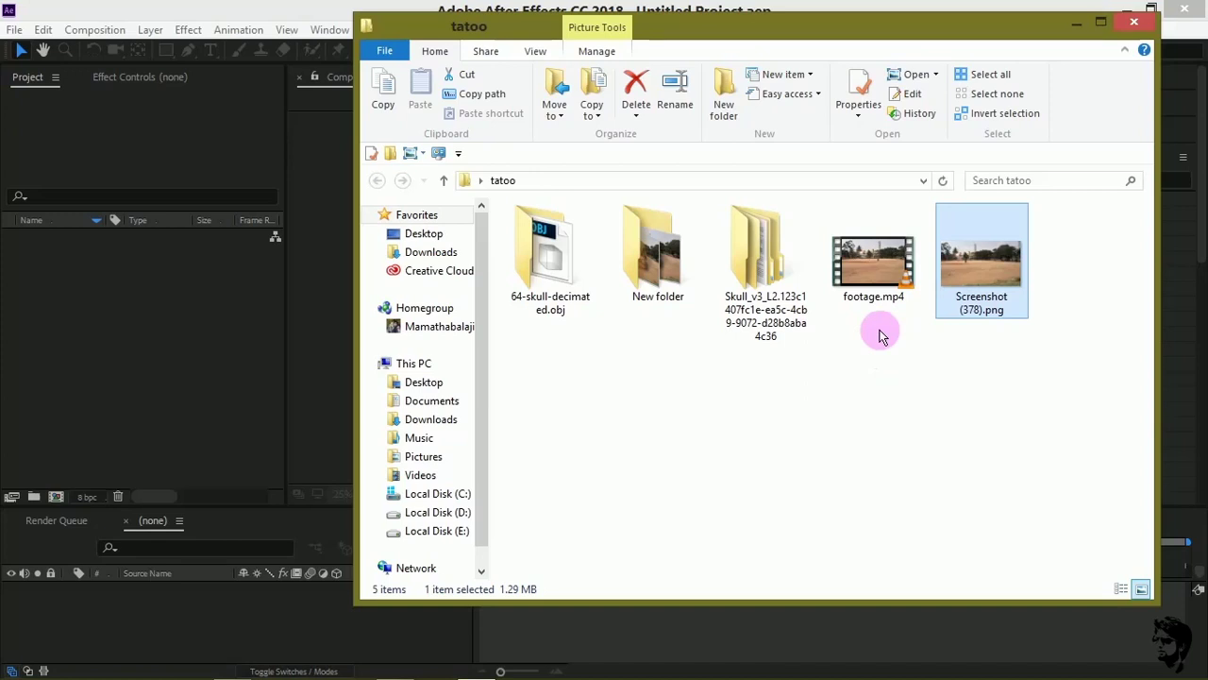
{"action": "left_click_drag", "start_coordinate": [868, 334], "coordinate": [1028, 230]}
{"action": "left_click_drag", "start_coordinate": [983, 277], "coordinate": [140, 346]}
{"action": "left_click", "coordinate": [143, 348]}
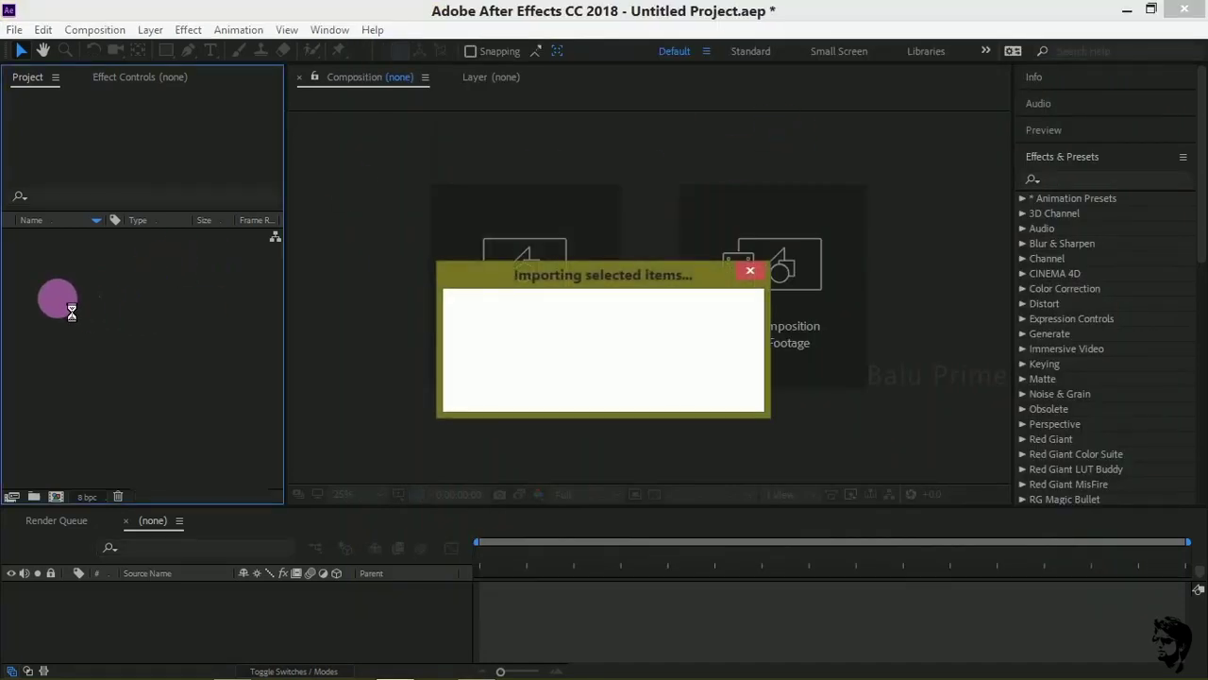
- Create a composition from footage.mp4 and play it back from the start
{"action": "left_click_drag", "start_coordinate": [54, 262], "coordinate": [48, 326]}
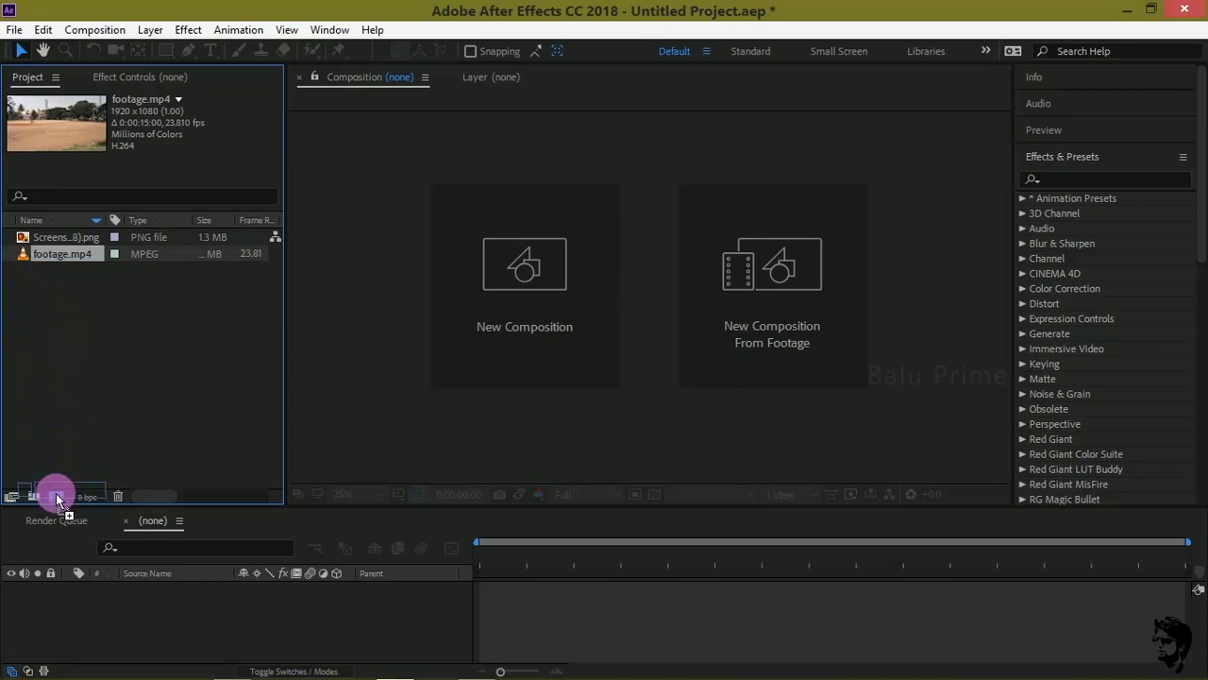
{"action": "left_click_drag", "start_coordinate": [56, 492], "coordinate": [56, 493]}
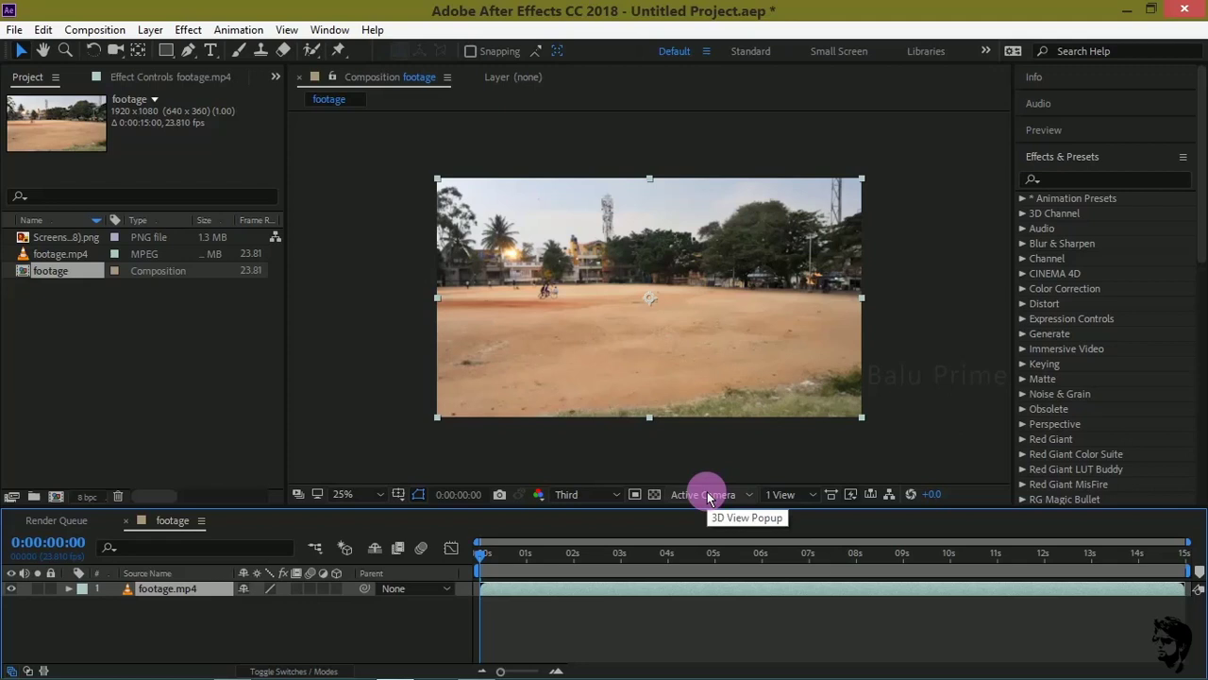
{"action": "key", "text": "space"}
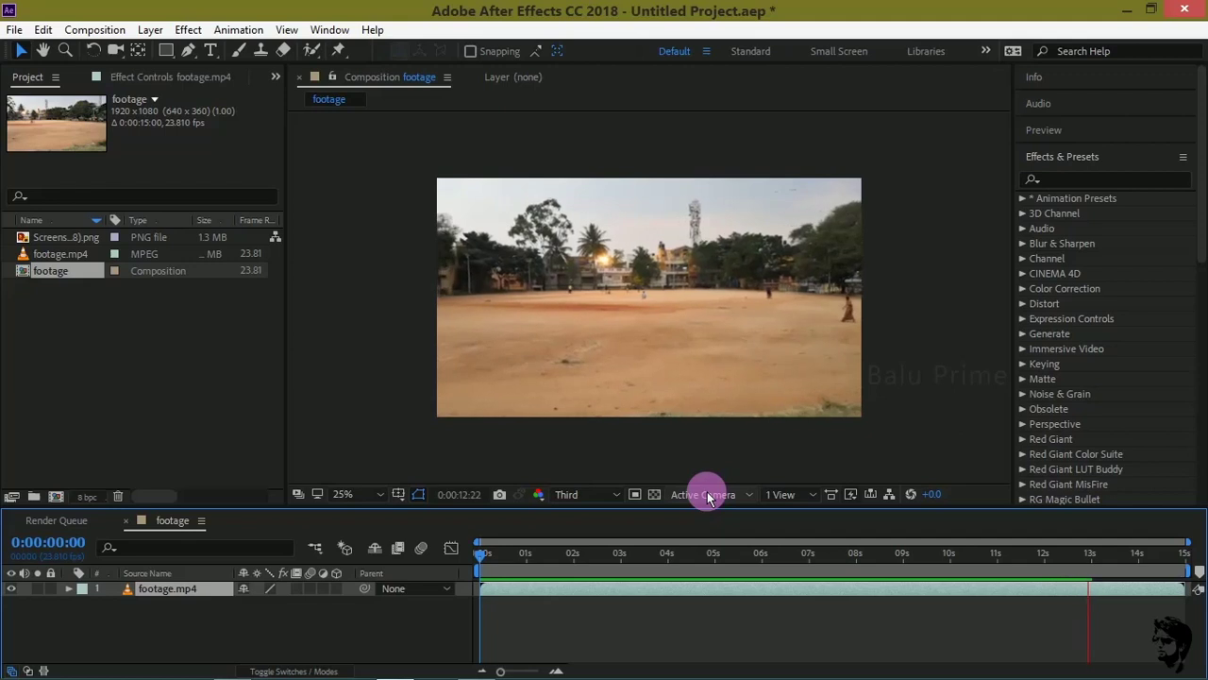
{"action": "left_click_drag", "start_coordinate": [486, 553], "coordinate": [238, 572]}
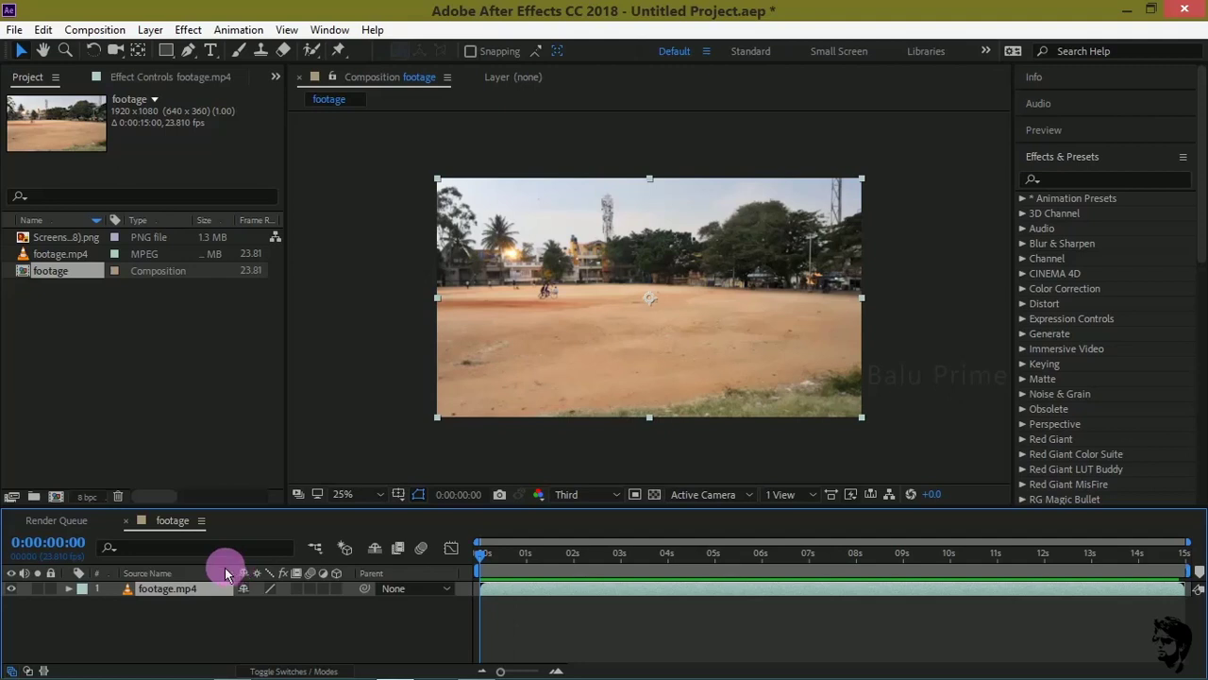
- Add a new black solid layer named element at the 1920 x 1080 composition size
{"action": "left_click", "coordinate": [152, 30]}
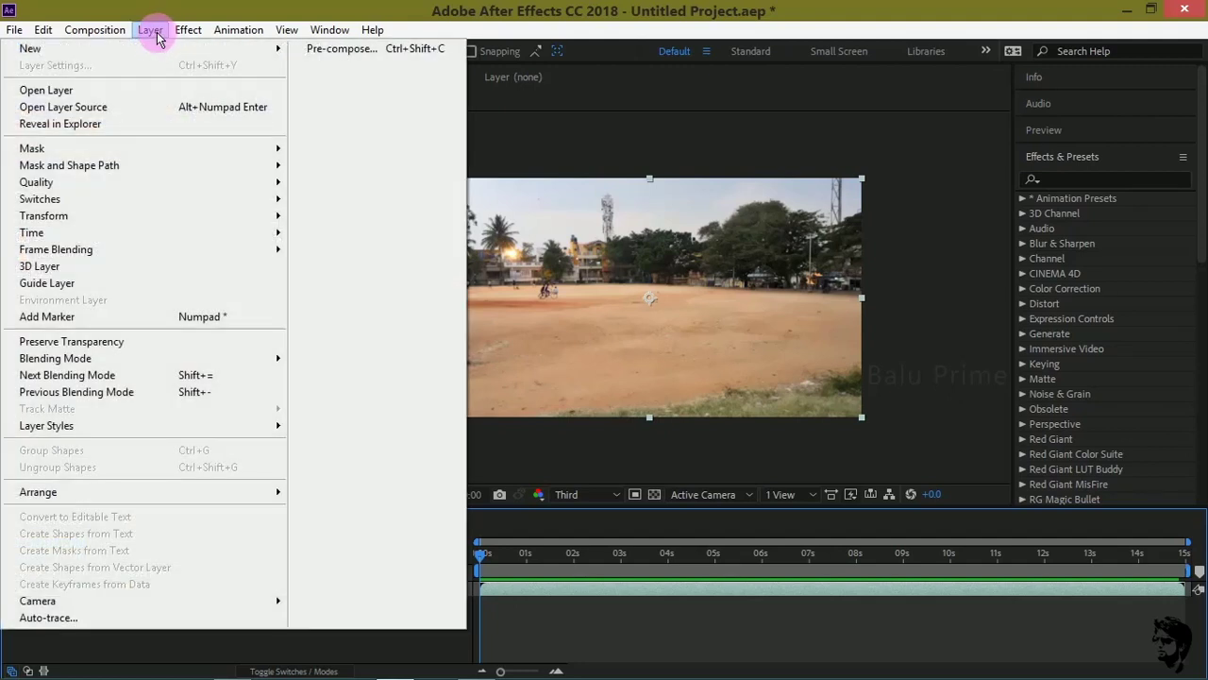
{"action": "mouse_move", "coordinate": [141, 48]}
{"action": "left_click", "coordinate": [331, 67]}
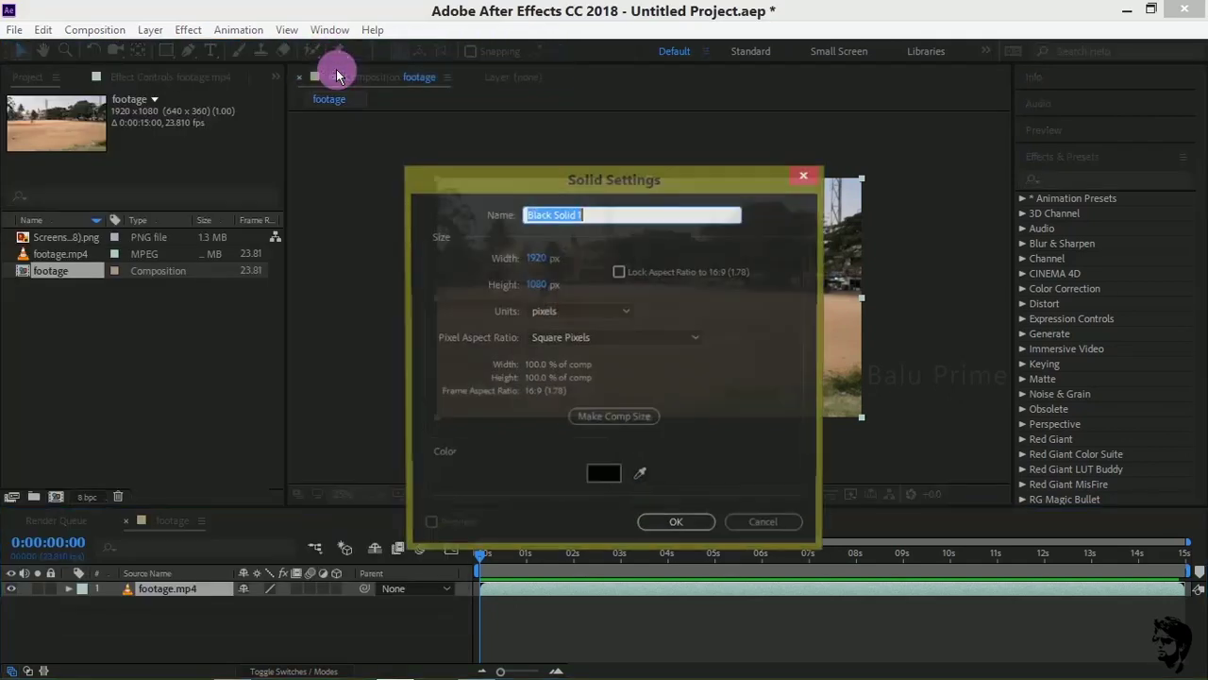
{"action": "type", "text": "element"}
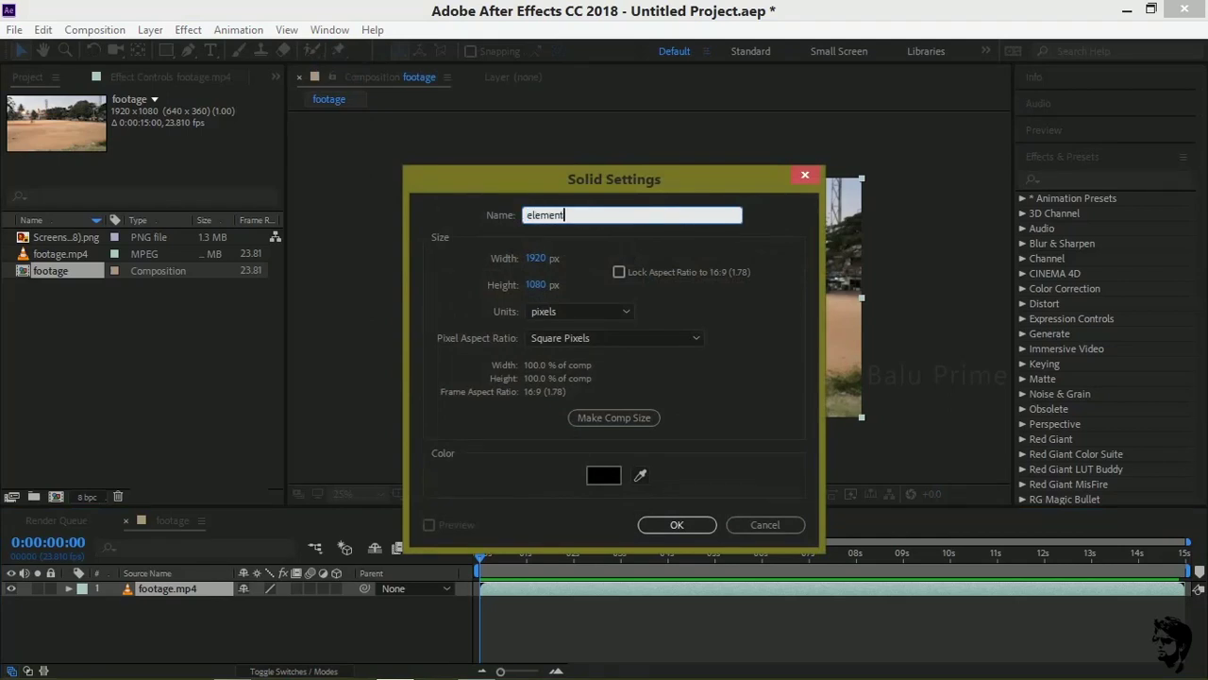
{"action": "left_click", "coordinate": [677, 524]}
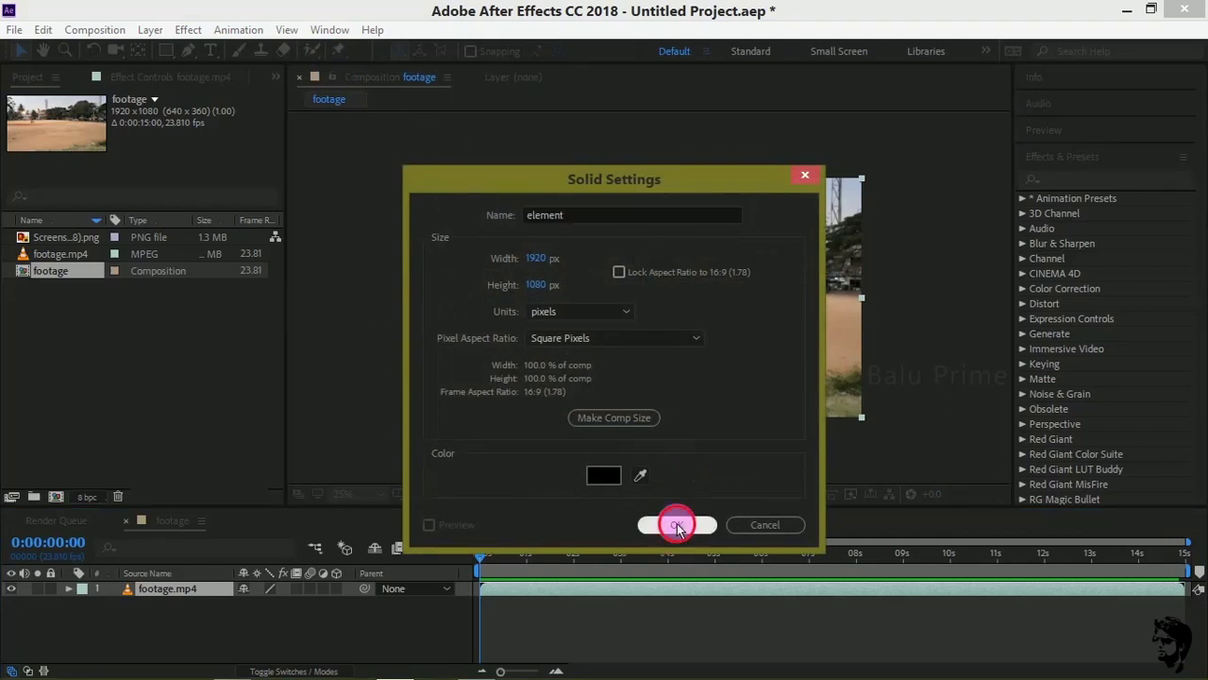
- Find the Video Copilot Element effect and apply it to the element solid
{"action": "left_click", "coordinate": [1075, 182]}
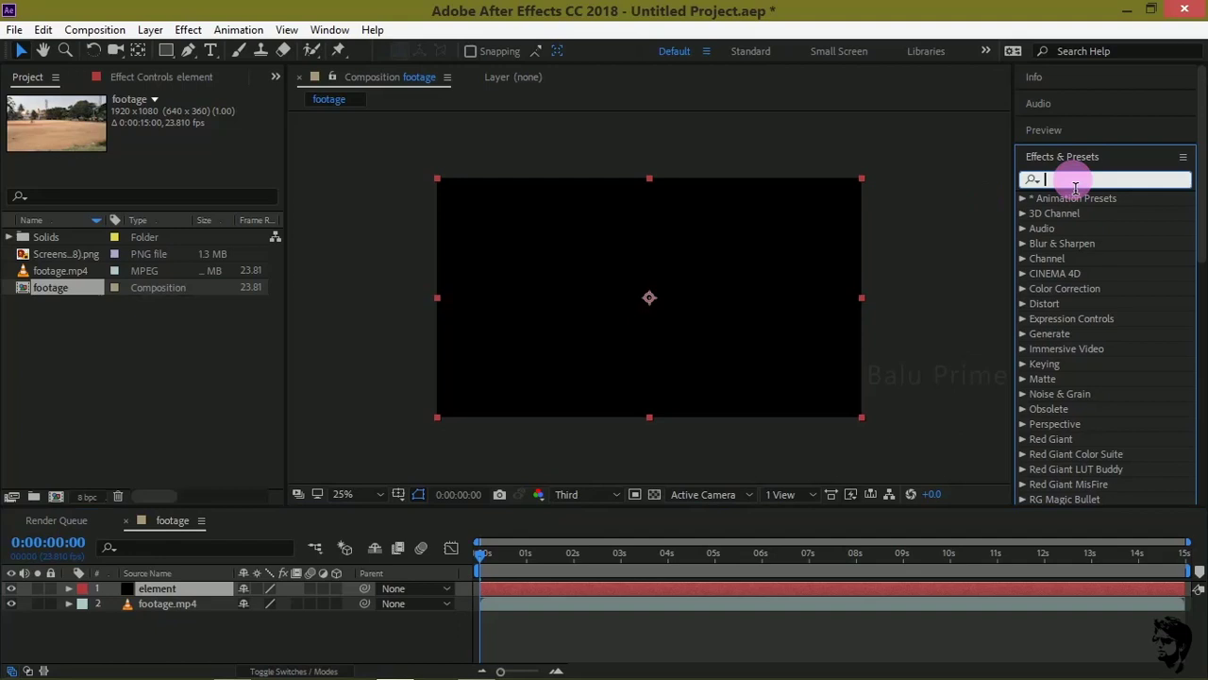
{"action": "type", "text": "element"}
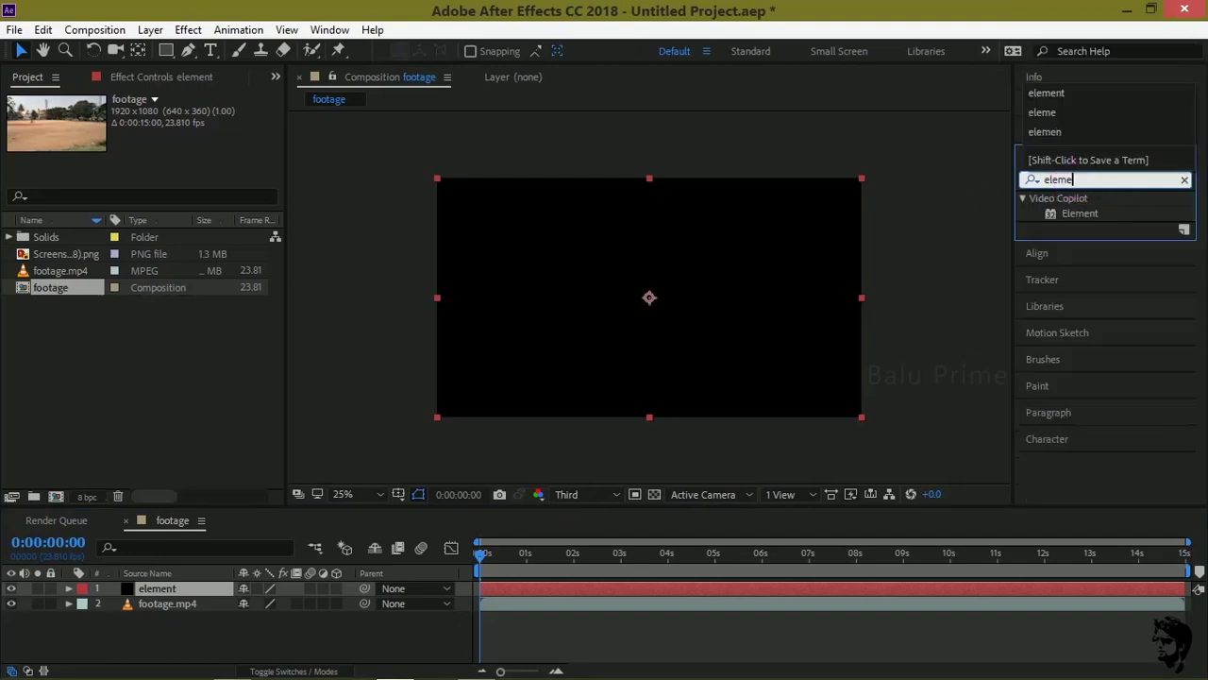
{"action": "left_click", "coordinate": [1080, 215]}
{"action": "left_click_drag", "start_coordinate": [1093, 230], "coordinate": [704, 336]}
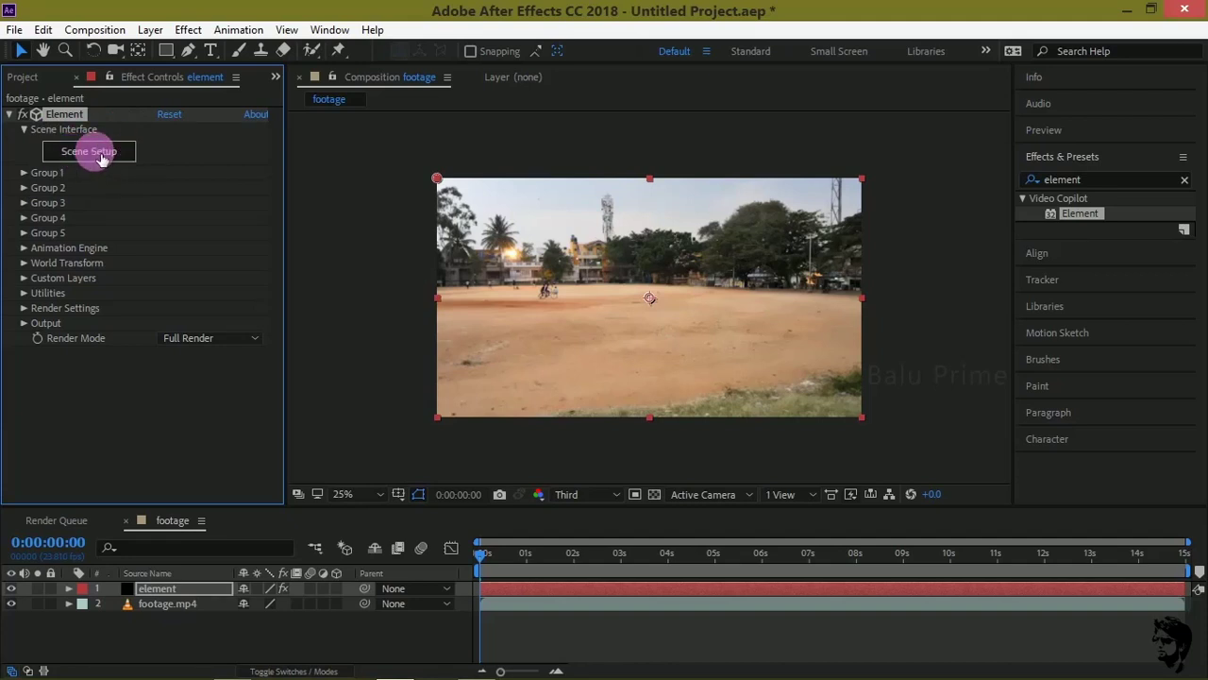
- Open Element's Scene Setup and import 12140_Skull_v3_L2.obj from the Skull_v3_L2 folder with the default import preferences
{"action": "left_click", "coordinate": [98, 153]}
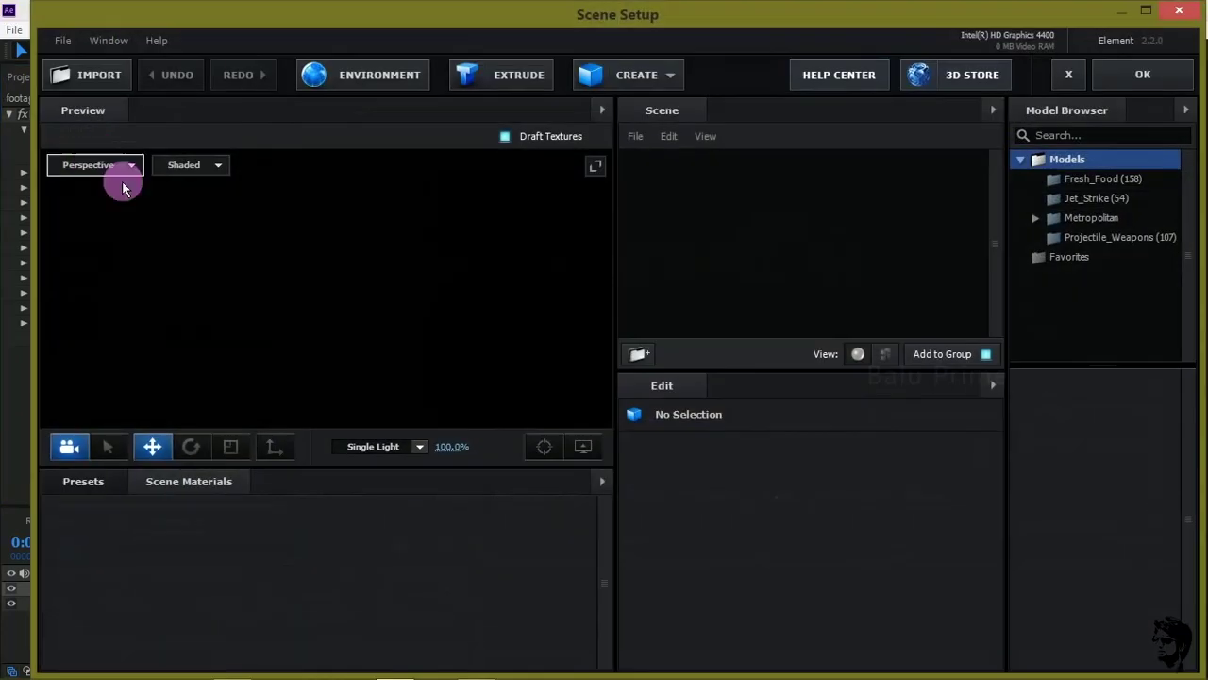
{"action": "left_click", "coordinate": [69, 79]}
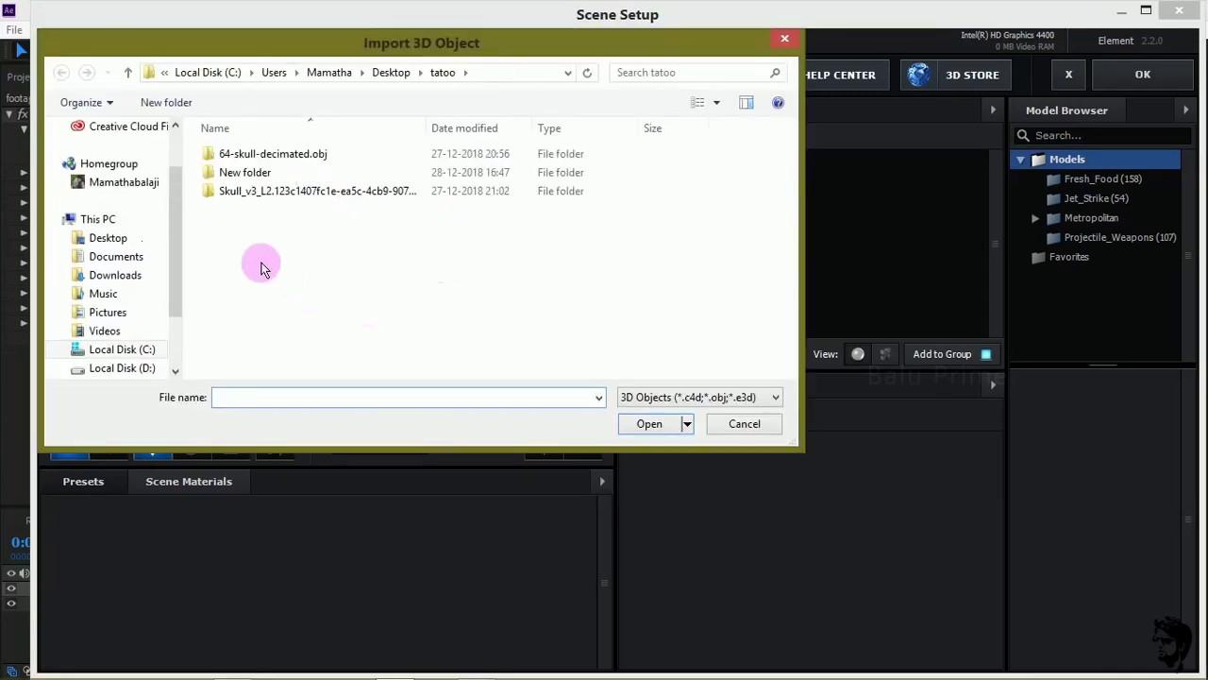
{"action": "double_click", "coordinate": [281, 191]}
{"action": "left_click", "coordinate": [247, 156]}
{"action": "double_click", "coordinate": [247, 157]}
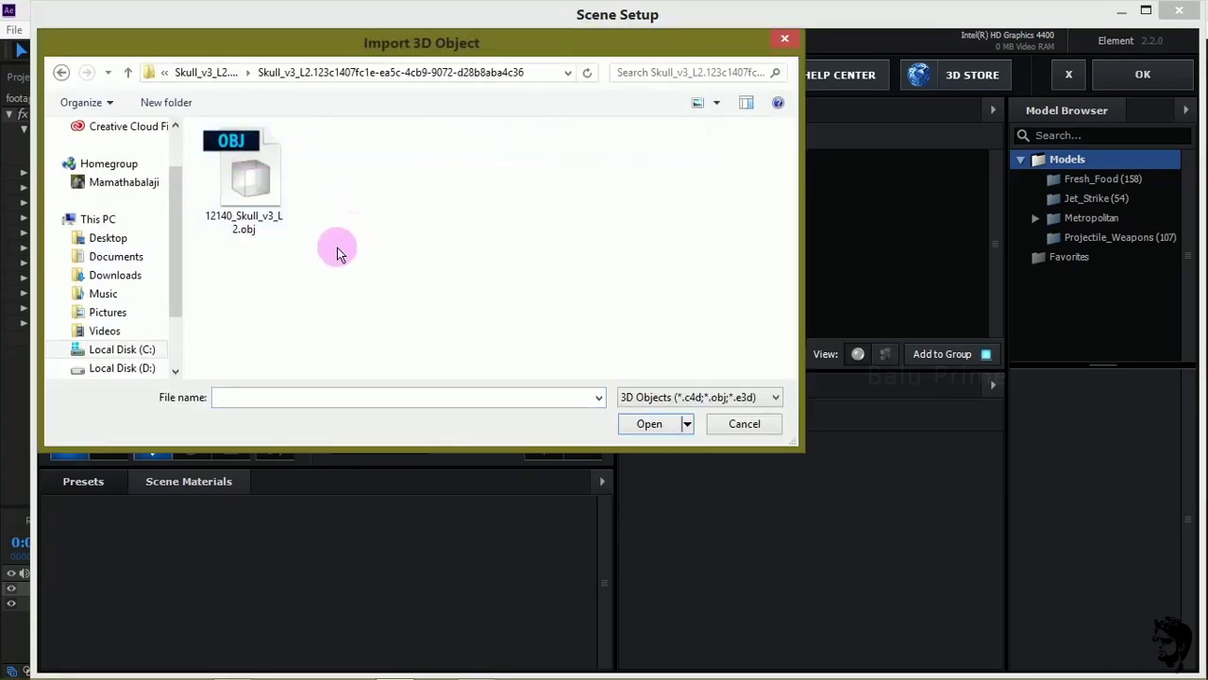
{"action": "left_click", "coordinate": [238, 198]}
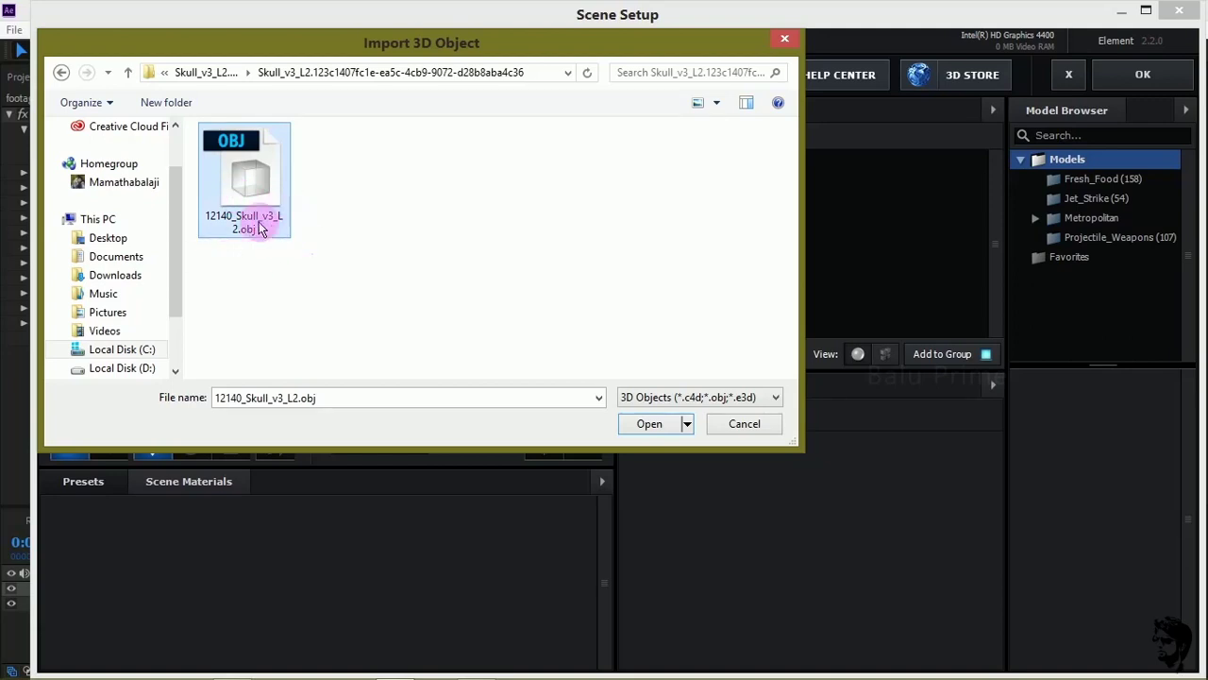
{"action": "left_click", "coordinate": [649, 425]}
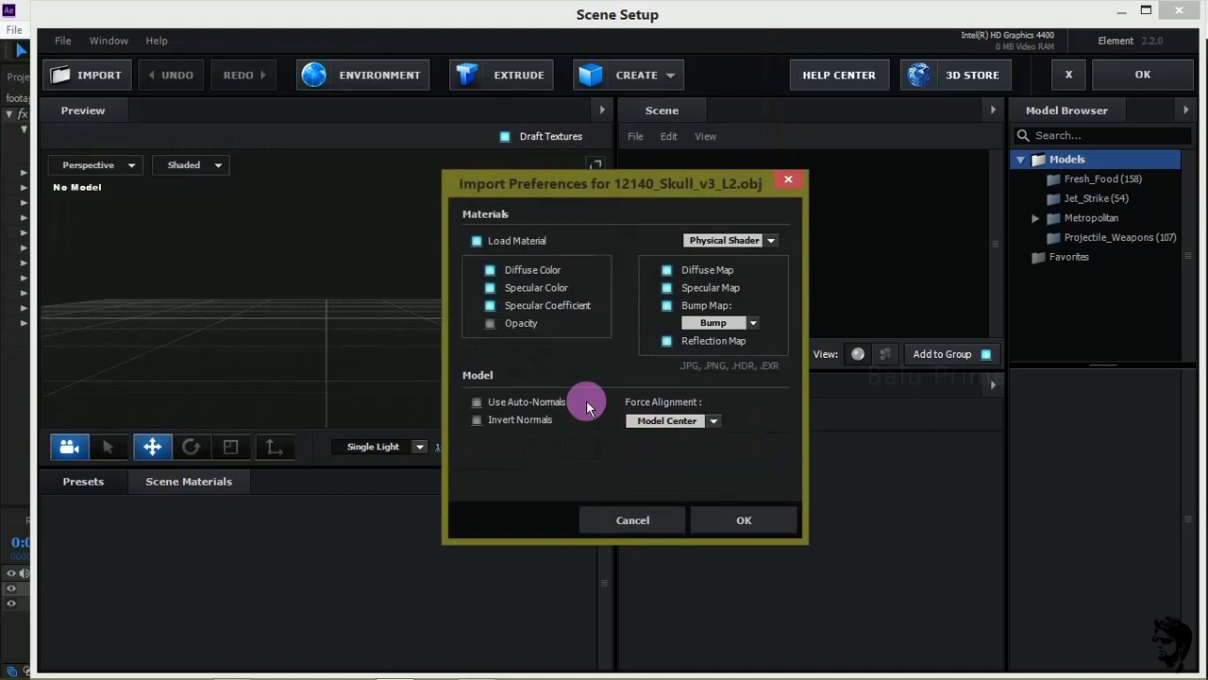
{"action": "left_click", "coordinate": [742, 518]}
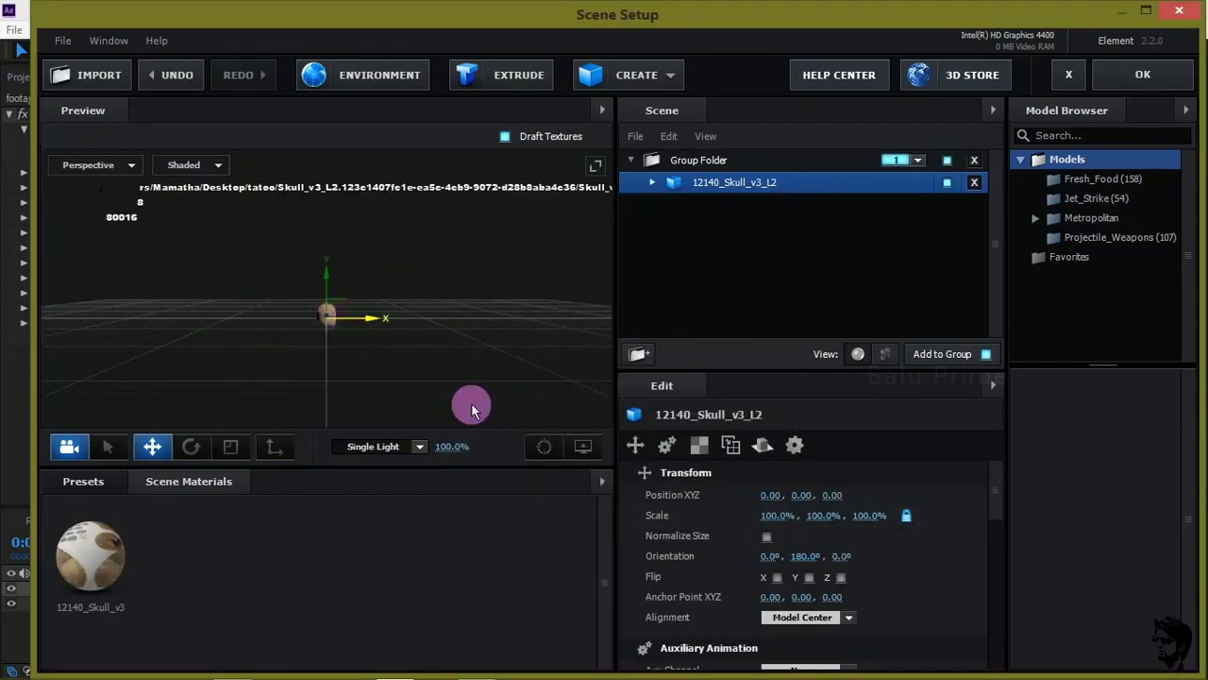
- Scale the skull model uniformly to 358% and rotate it upright to an orientation of 272.5°, 0°, 180°
{"action": "left_click_drag", "start_coordinate": [369, 372], "coordinate": [437, 369]}
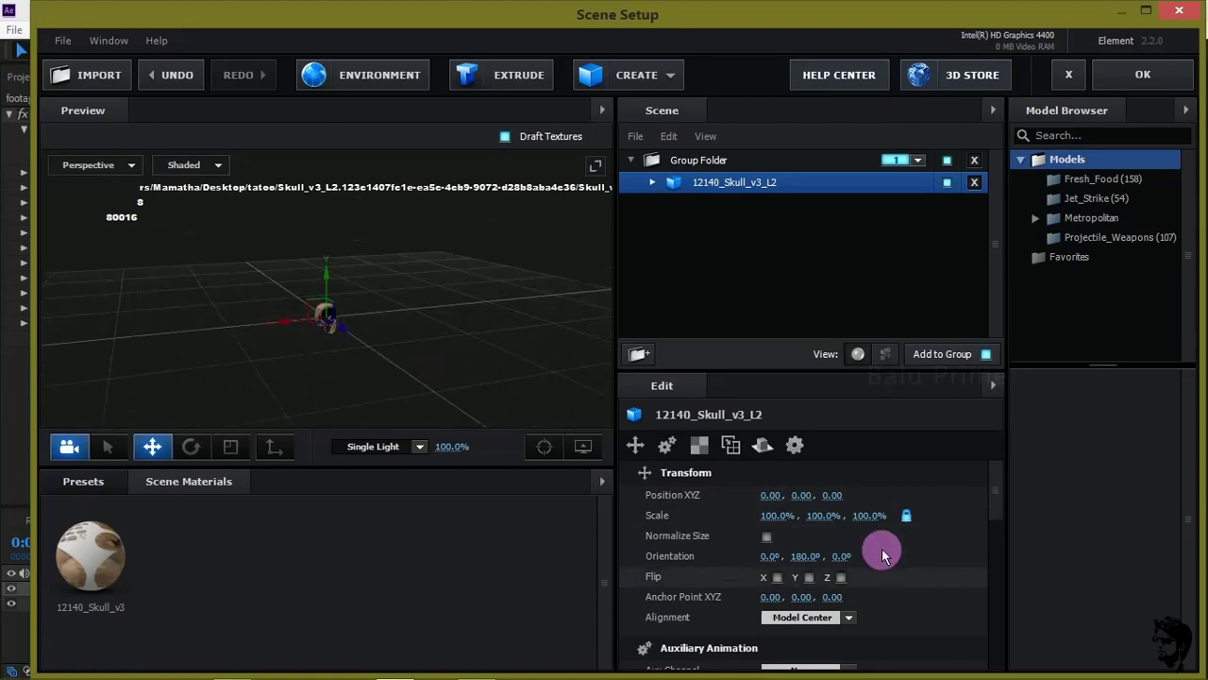
{"action": "left_click_drag", "start_coordinate": [826, 529], "coordinate": [1105, 492]}
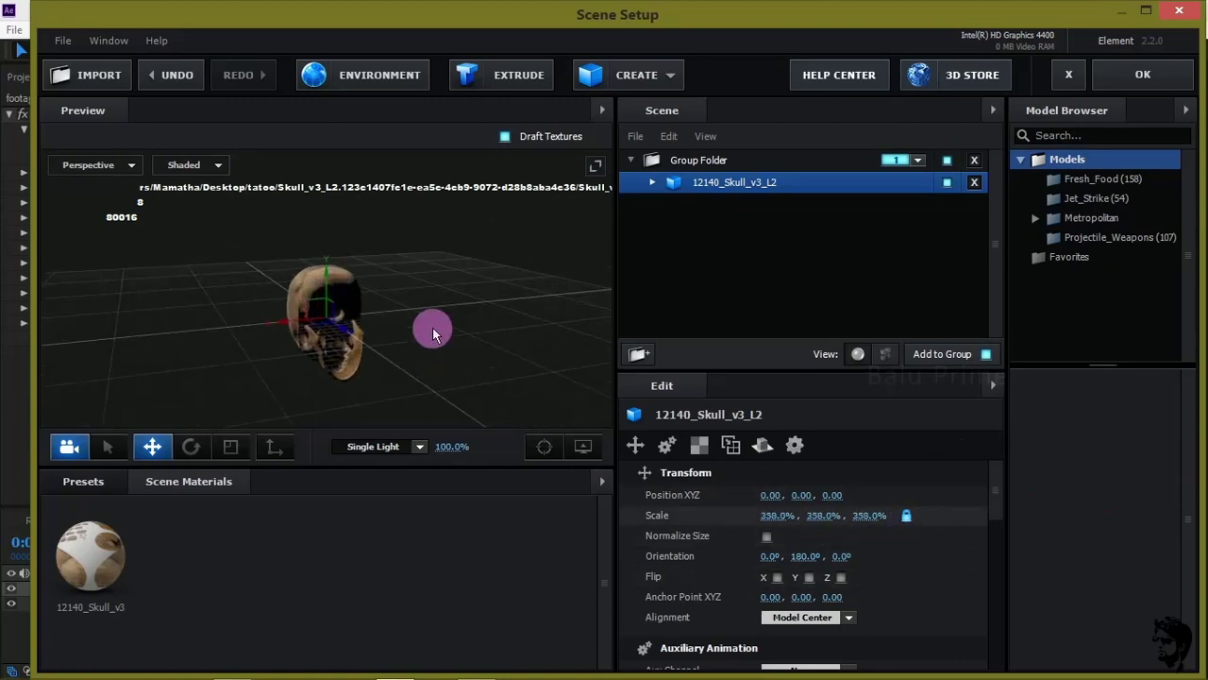
{"action": "left_click_drag", "start_coordinate": [488, 325], "coordinate": [483, 324]}
{"action": "left_click", "coordinate": [191, 446]}
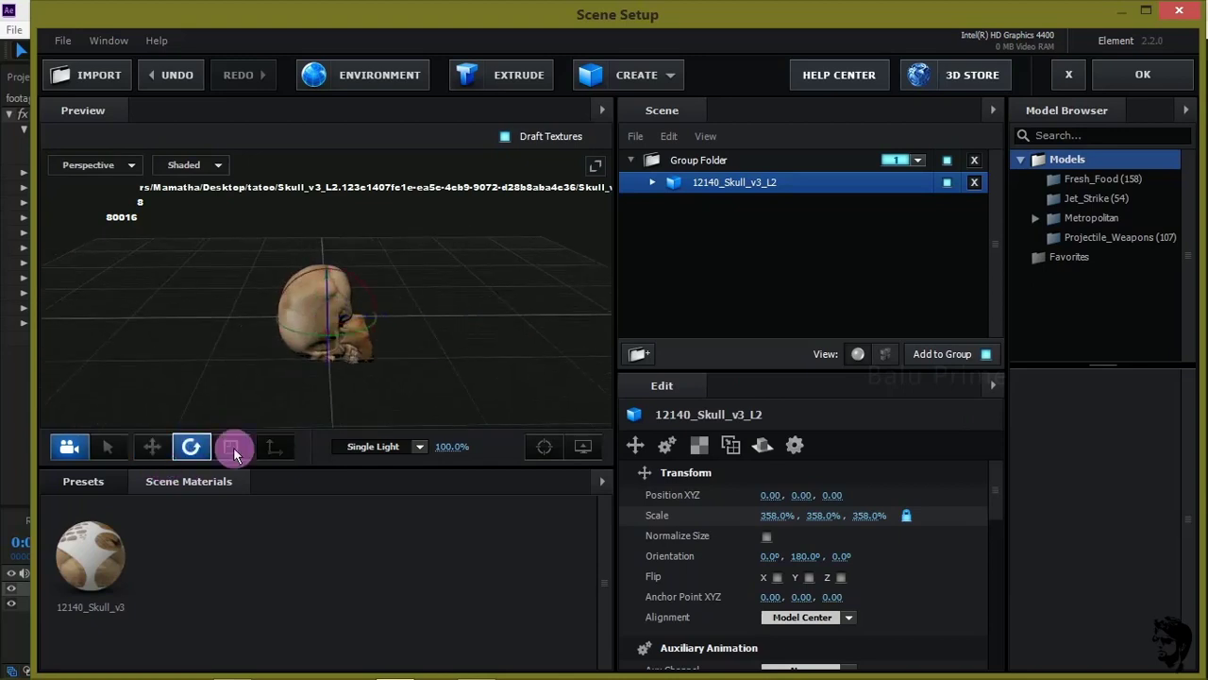
{"action": "mouse_move", "coordinate": [372, 302]}
{"action": "left_mouse_down"}
{"action": "mouse_move", "coordinate": [380, 393]}
{"action": "mouse_move", "coordinate": [324, 405]}
{"action": "mouse_move", "coordinate": [302, 384]}
{"action": "mouse_move", "coordinate": [519, 332]}
{"action": "mouse_move", "coordinate": [539, 346]}
{"action": "left_mouse_up"}
- Load Screenshot (378).png from the tatoo folder as the scene's environment texture
{"action": "left_click", "coordinate": [370, 75]}
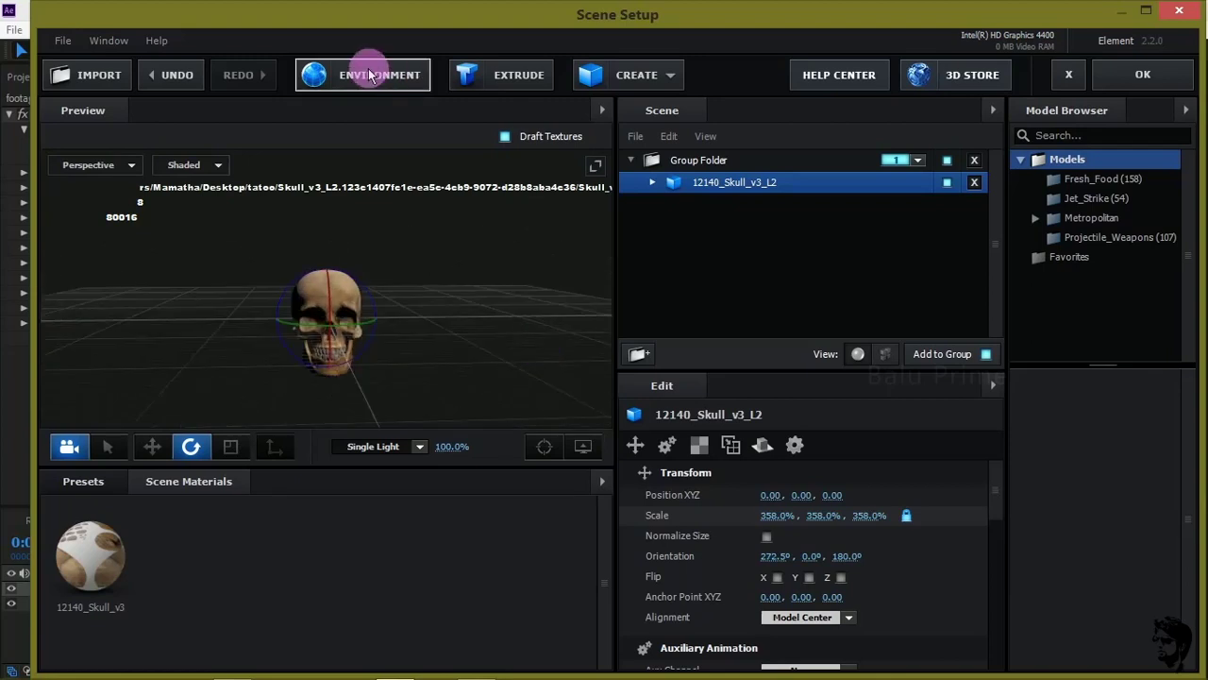
{"action": "left_click", "coordinate": [646, 237]}
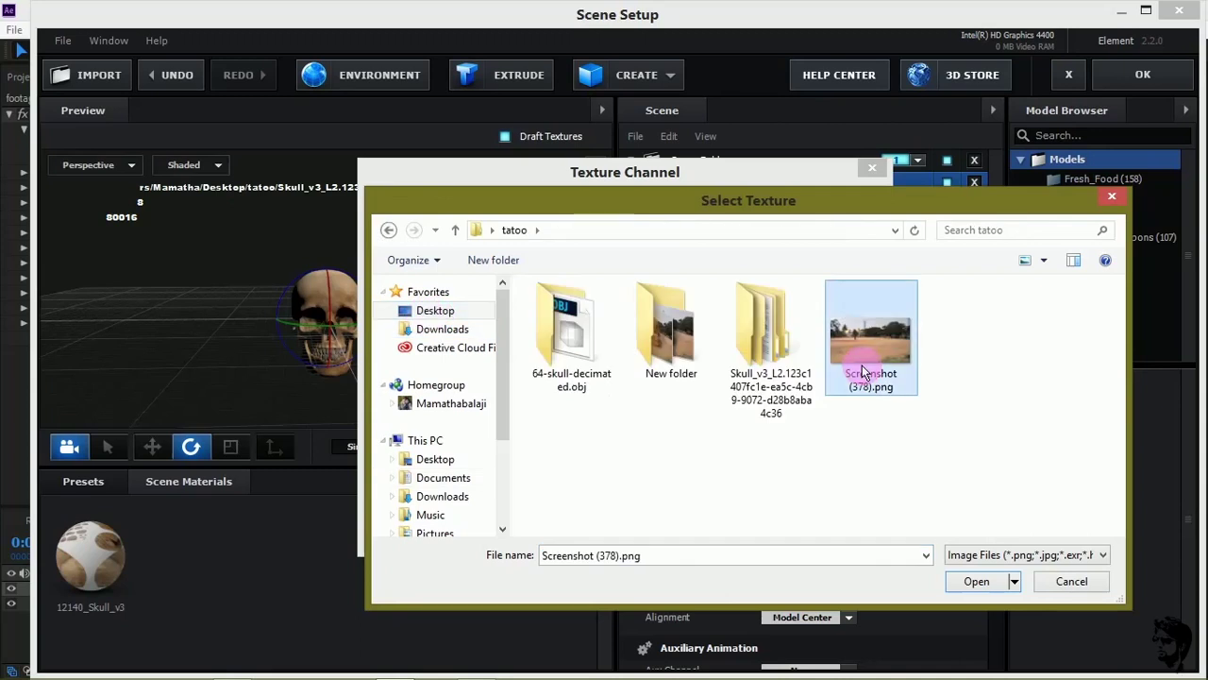
{"action": "left_click", "coordinate": [977, 581]}
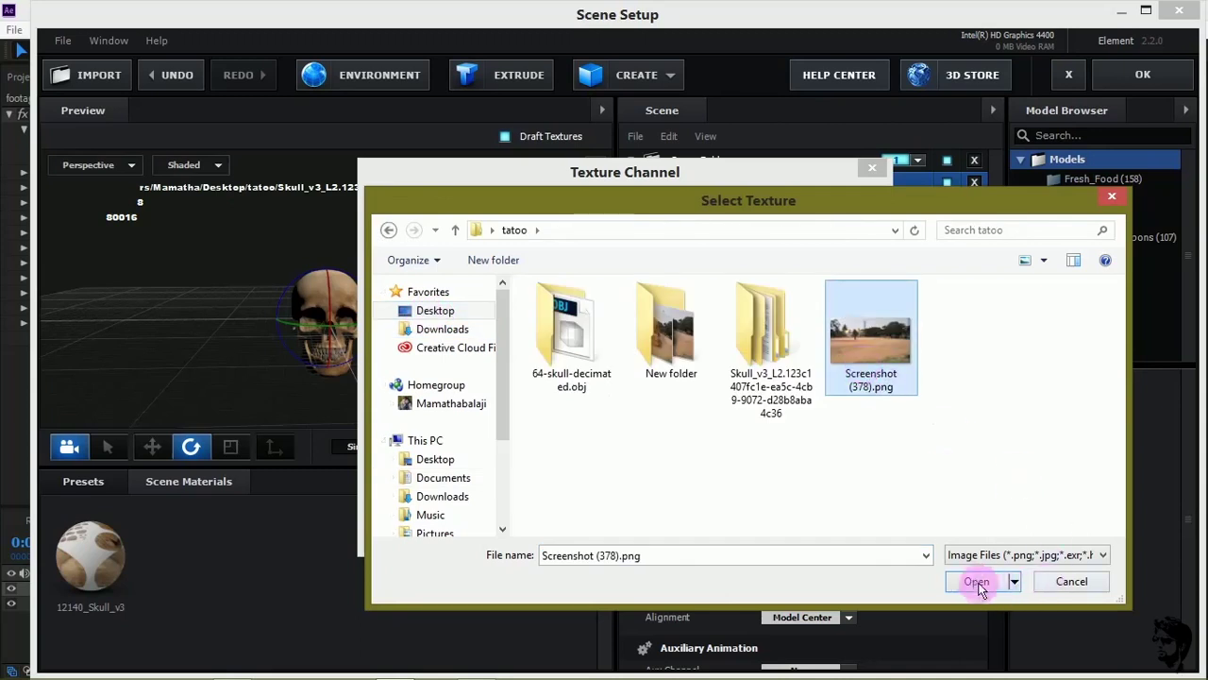
{"action": "left_click", "coordinate": [858, 528]}
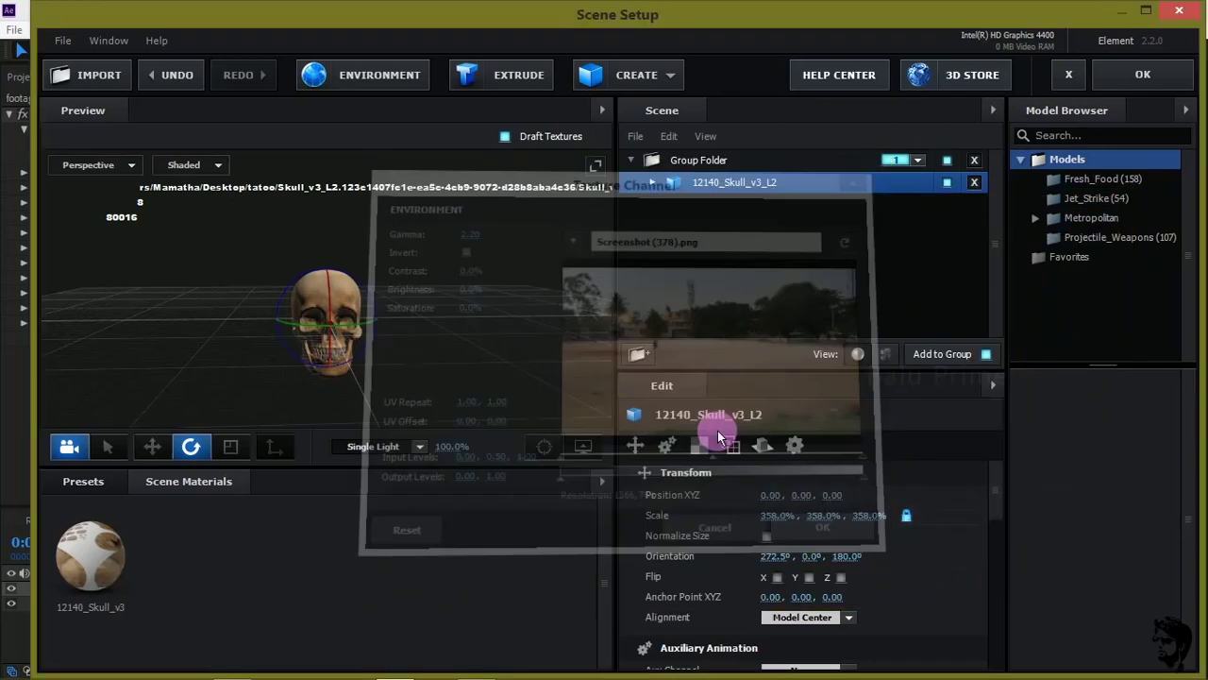
- Inspect the skull in the preview, view its Free3D download page in Chrome, and return to Scene Setup
{"action": "mouse_move", "coordinate": [486, 350]}
{"action": "left_mouse_down"}
{"action": "mouse_move", "coordinate": [281, 348]}
{"action": "mouse_move", "coordinate": [285, 361]}
{"action": "mouse_move", "coordinate": [459, 354]}
{"action": "mouse_move", "coordinate": [469, 340]}
{"action": "mouse_move", "coordinate": [383, 296]}
{"action": "mouse_move", "coordinate": [431, 369]}
{"action": "mouse_move", "coordinate": [475, 340]}
{"action": "mouse_move", "coordinate": [465, 359]}
{"action": "left_mouse_up"}
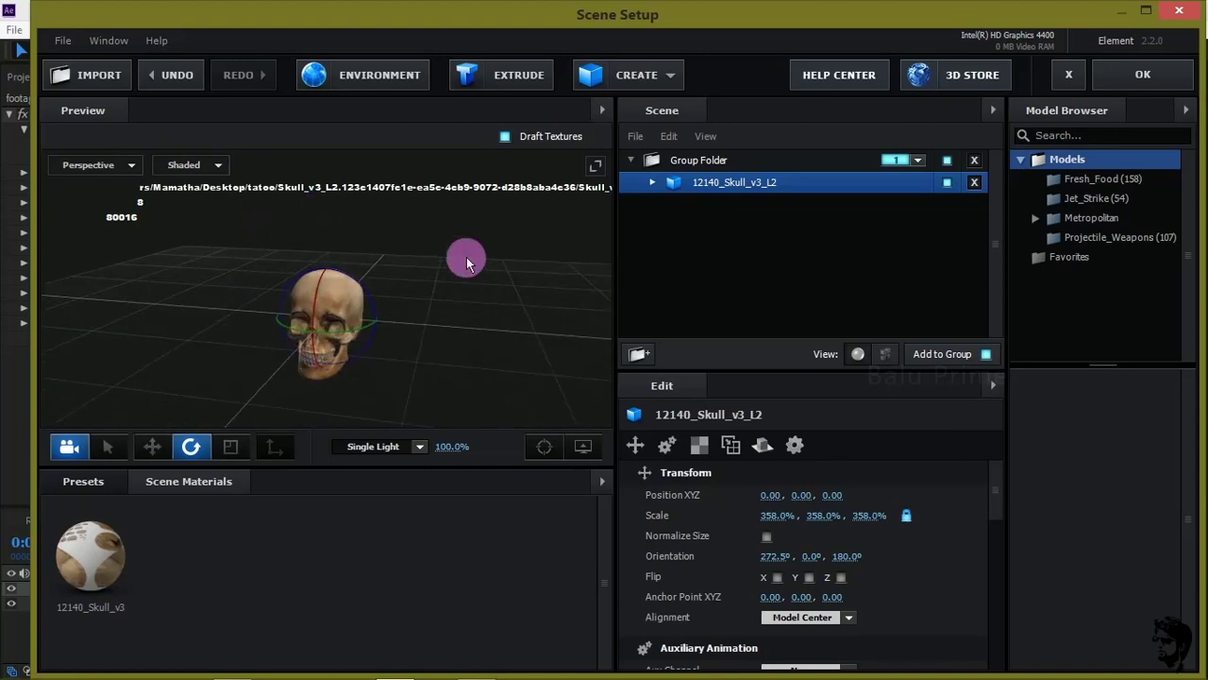
{"action": "mouse_move", "coordinate": [335, 675]}
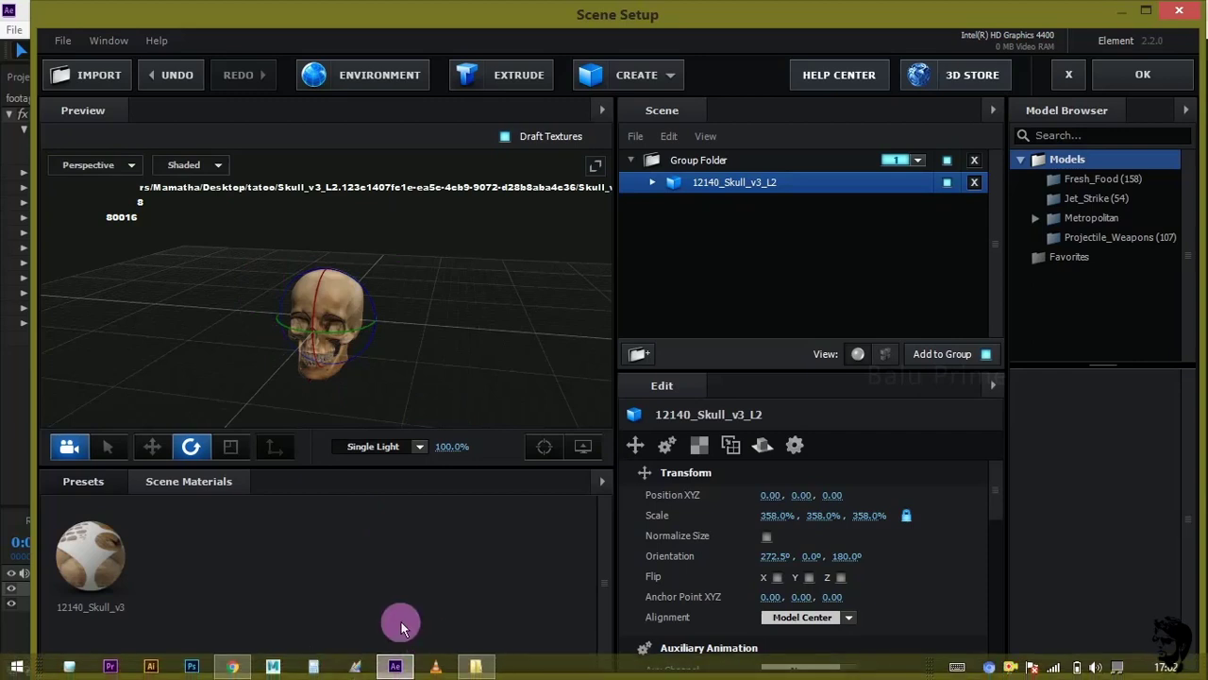
{"action": "left_click", "coordinate": [238, 667]}
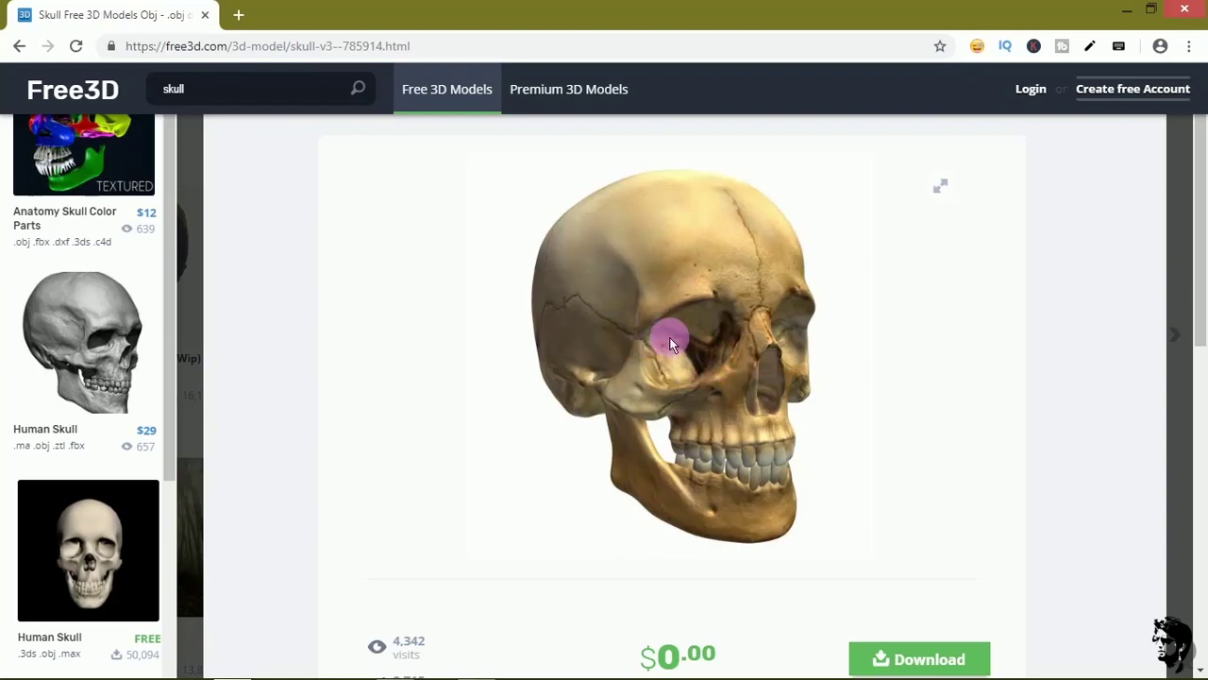
{"action": "left_click", "coordinate": [1126, 10]}
{"action": "mouse_move", "coordinate": [534, 343]}
{"action": "left_mouse_down"}
{"action": "mouse_move", "coordinate": [324, 350]}
{"action": "mouse_move", "coordinate": [426, 327]}
{"action": "mouse_move", "coordinate": [521, 334]}
{"action": "left_mouse_up"}
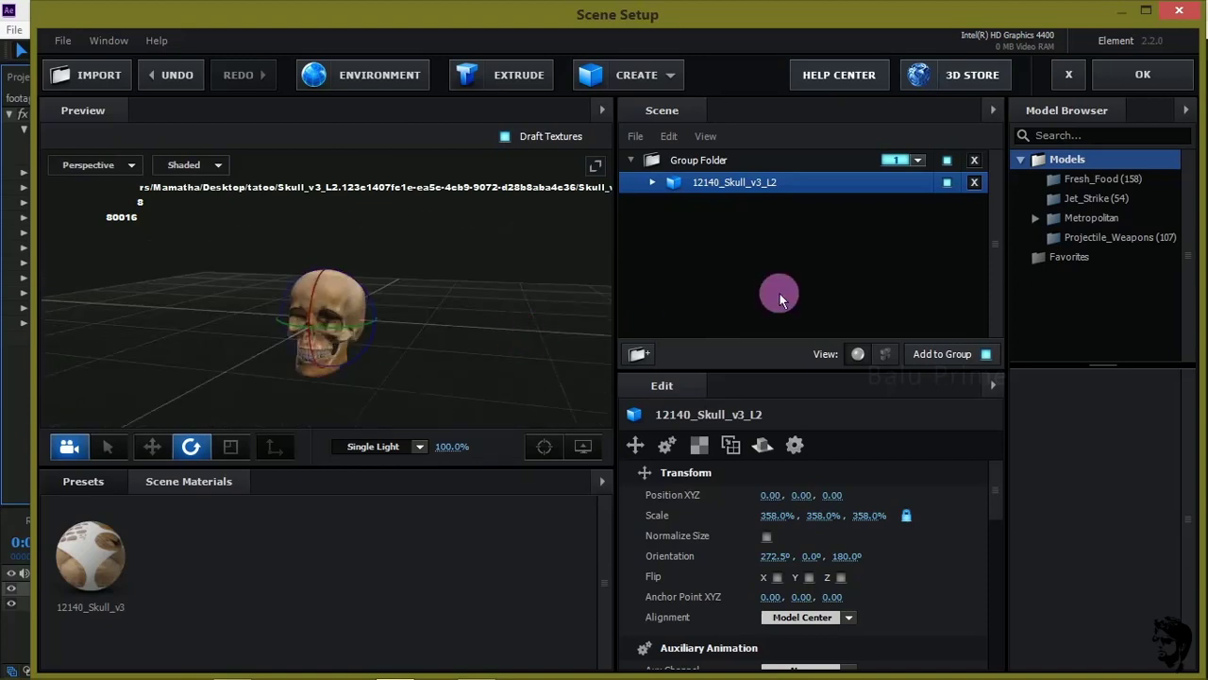
- Turn off Draft Textures in Scene Setup, then apply the scene and play the skull over the footage
{"action": "left_click", "coordinate": [505, 138]}
{"action": "left_click_drag", "start_coordinate": [504, 248], "coordinate": [440, 286]}
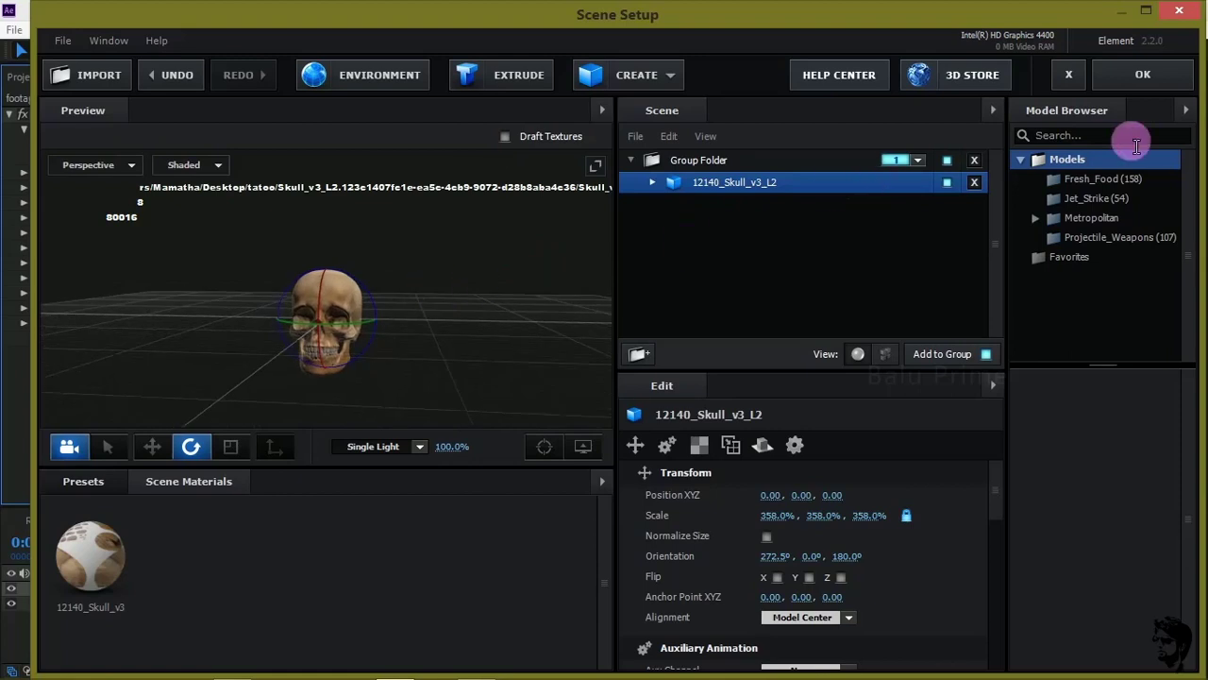
{"action": "left_click_drag", "start_coordinate": [552, 288], "coordinate": [588, 297]}
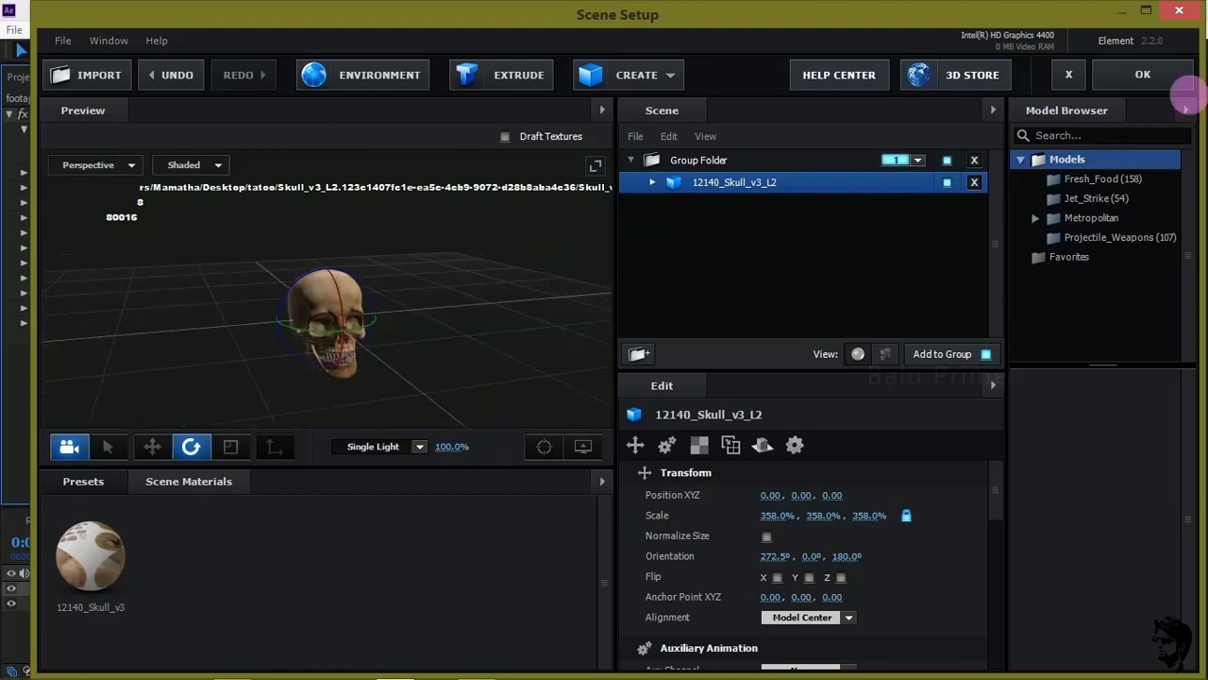
{"action": "left_click", "coordinate": [1143, 75]}
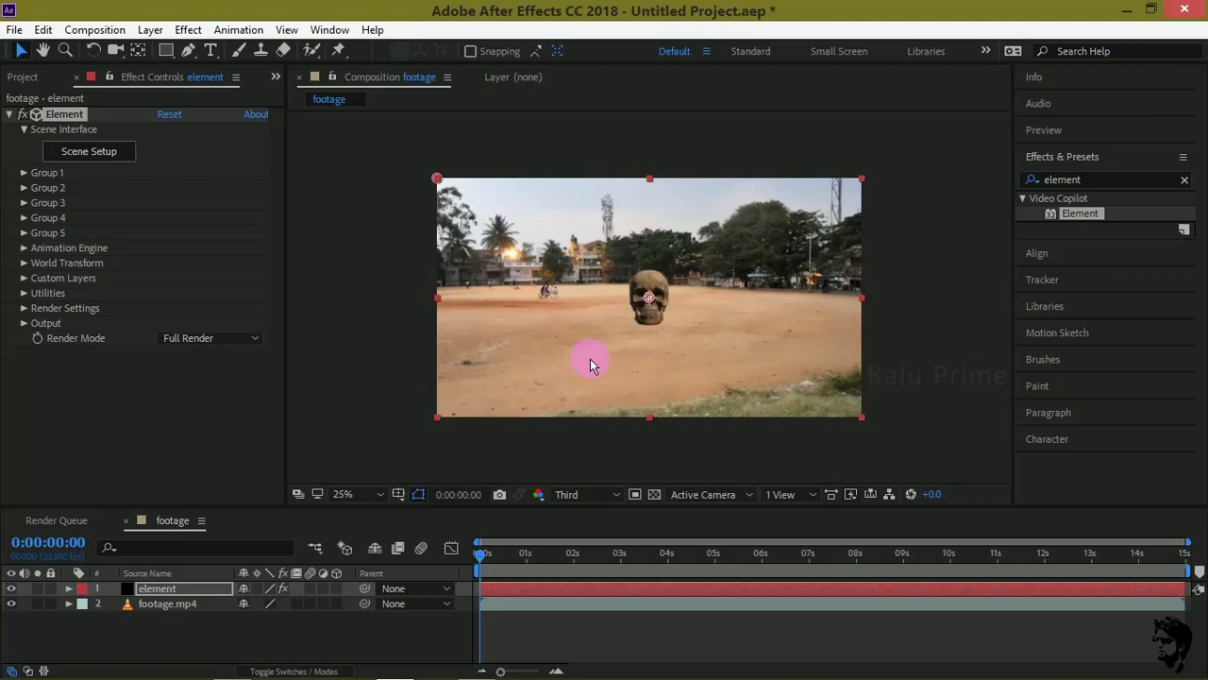
{"action": "key", "text": "space"}
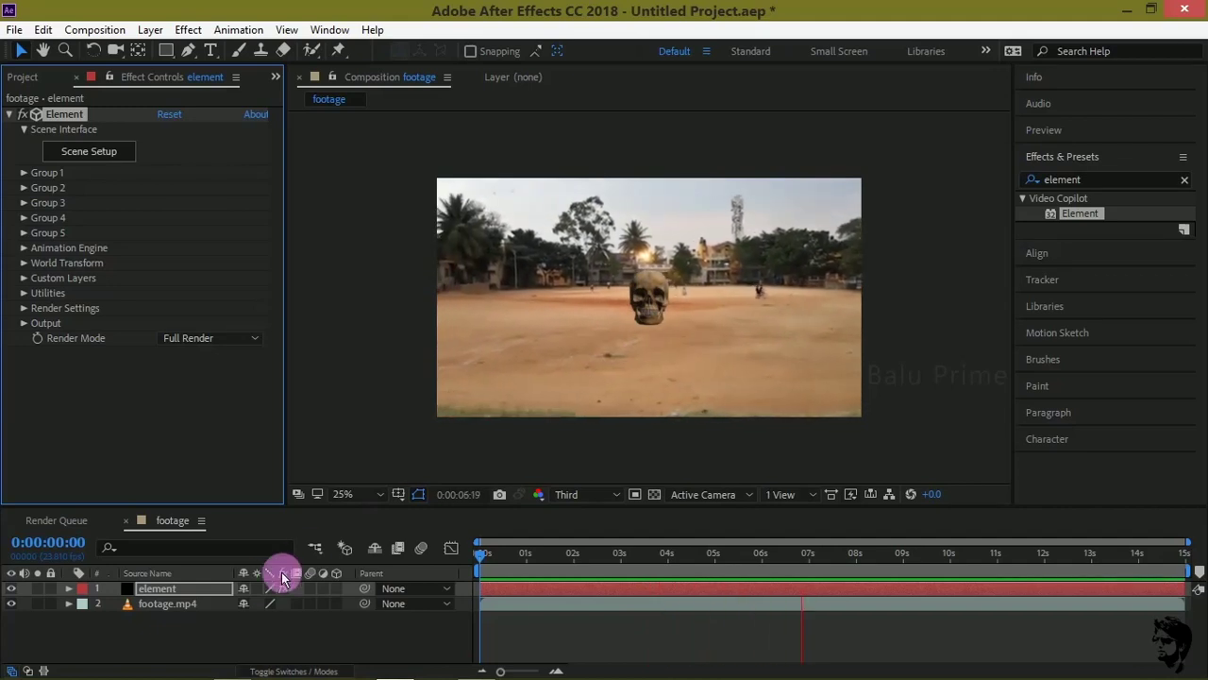
{"action": "key", "text": "space"}
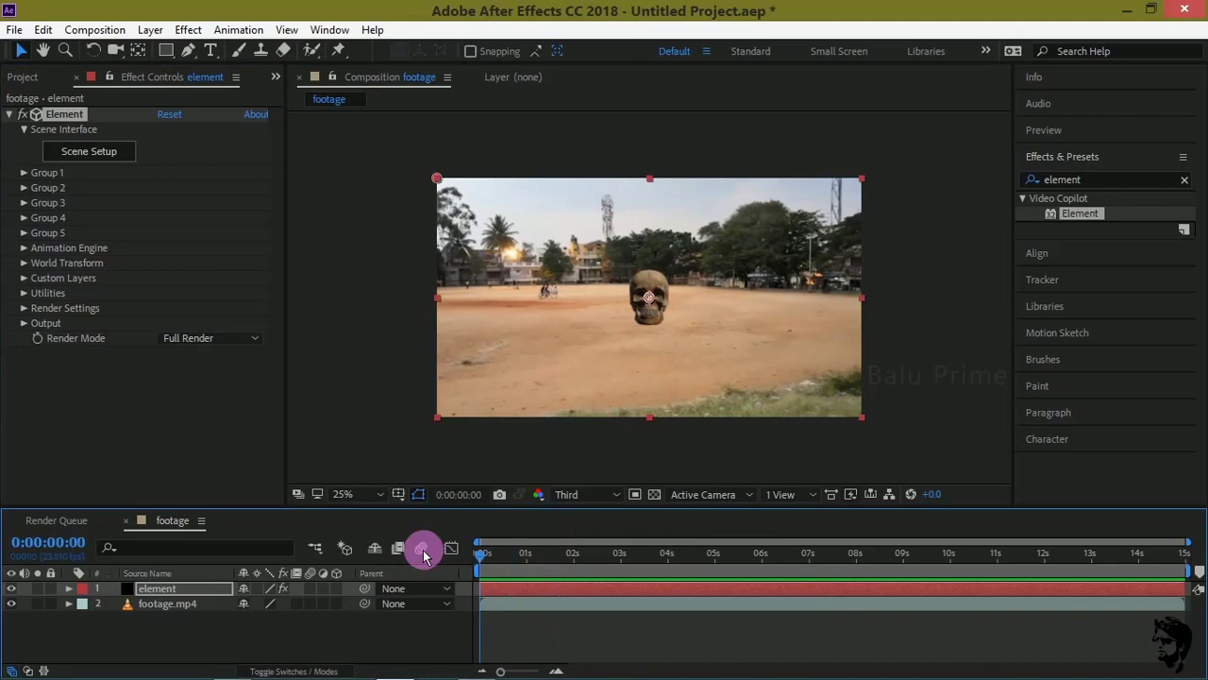
- Hide the element layer and run Track Camera on the footage.mp4 layer from the start of the composition
{"action": "left_click", "coordinate": [12, 589]}
{"action": "left_click", "coordinate": [143, 588]}
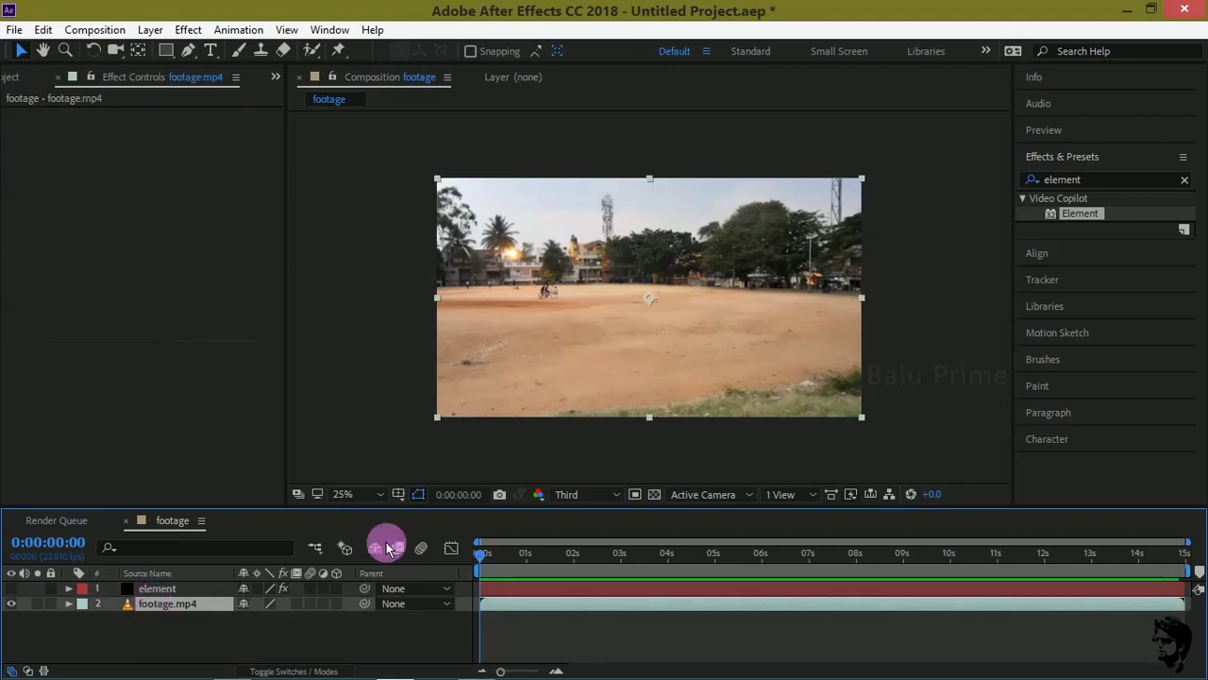
{"action": "left_click", "coordinate": [1046, 276]}
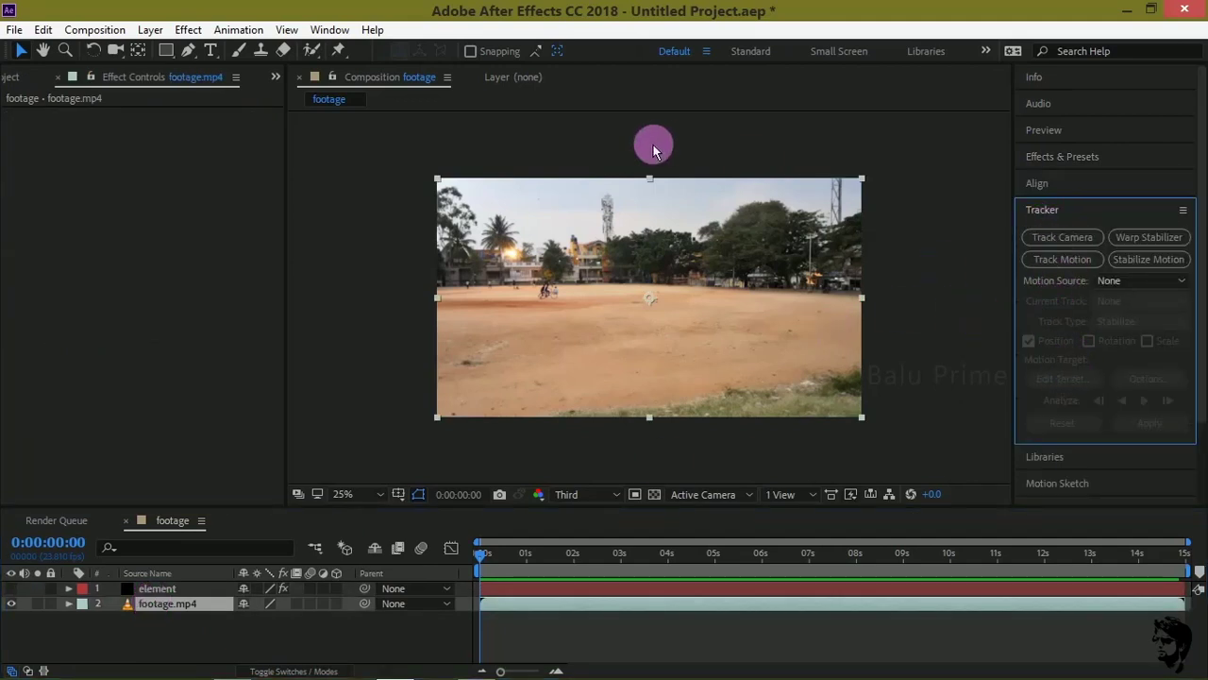
{"action": "left_click", "coordinate": [341, 36]}
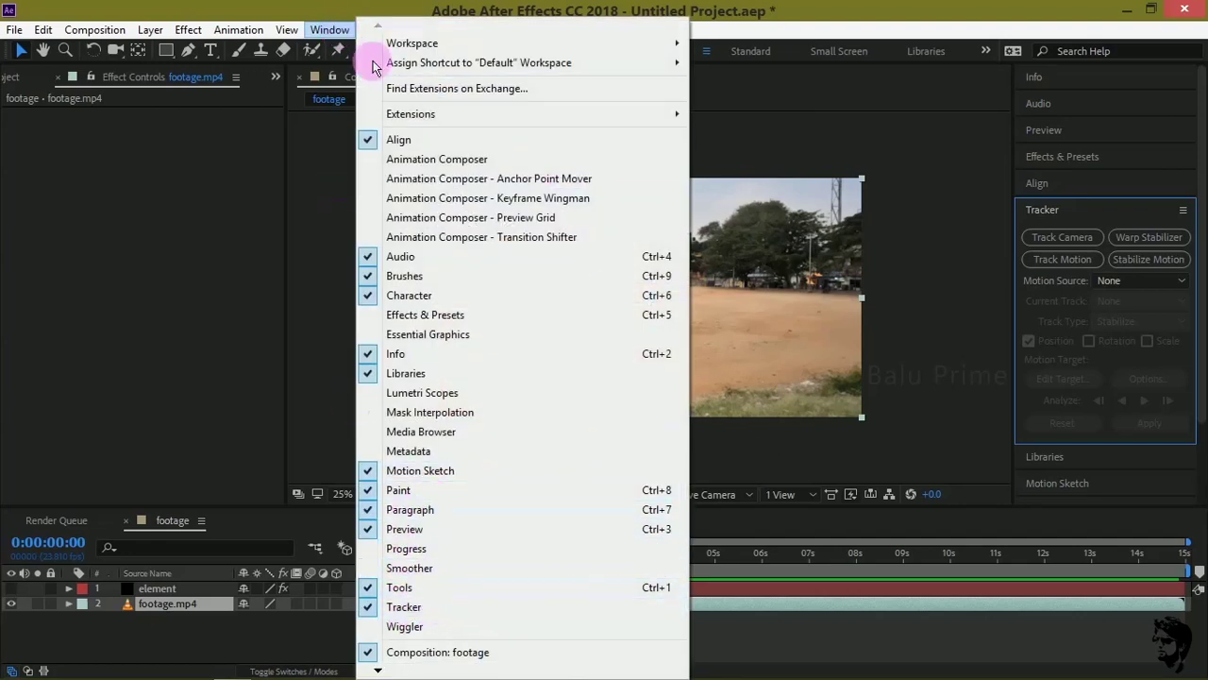
{"action": "left_click", "coordinate": [813, 361]}
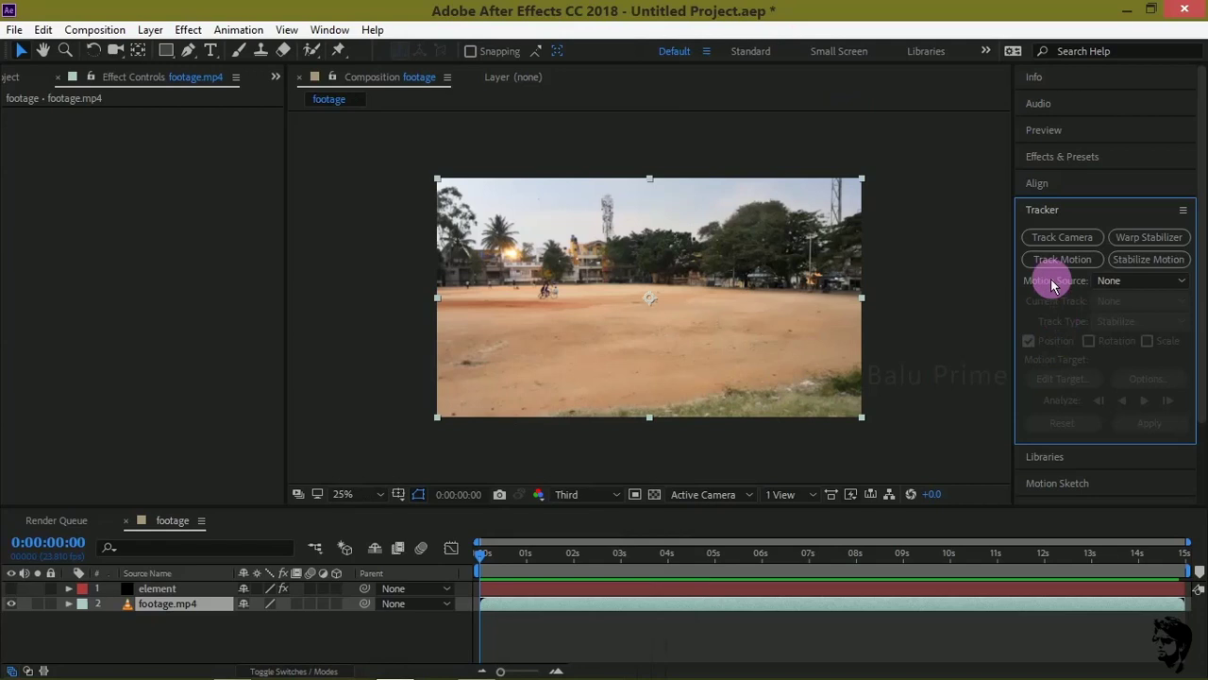
{"action": "mouse_move", "coordinate": [482, 565]}
{"action": "left_mouse_down"}
{"action": "mouse_move", "coordinate": [510, 571]}
{"action": "mouse_move", "coordinate": [475, 561]}
{"action": "left_mouse_up"}
{"action": "left_click", "coordinate": [1038, 244]}
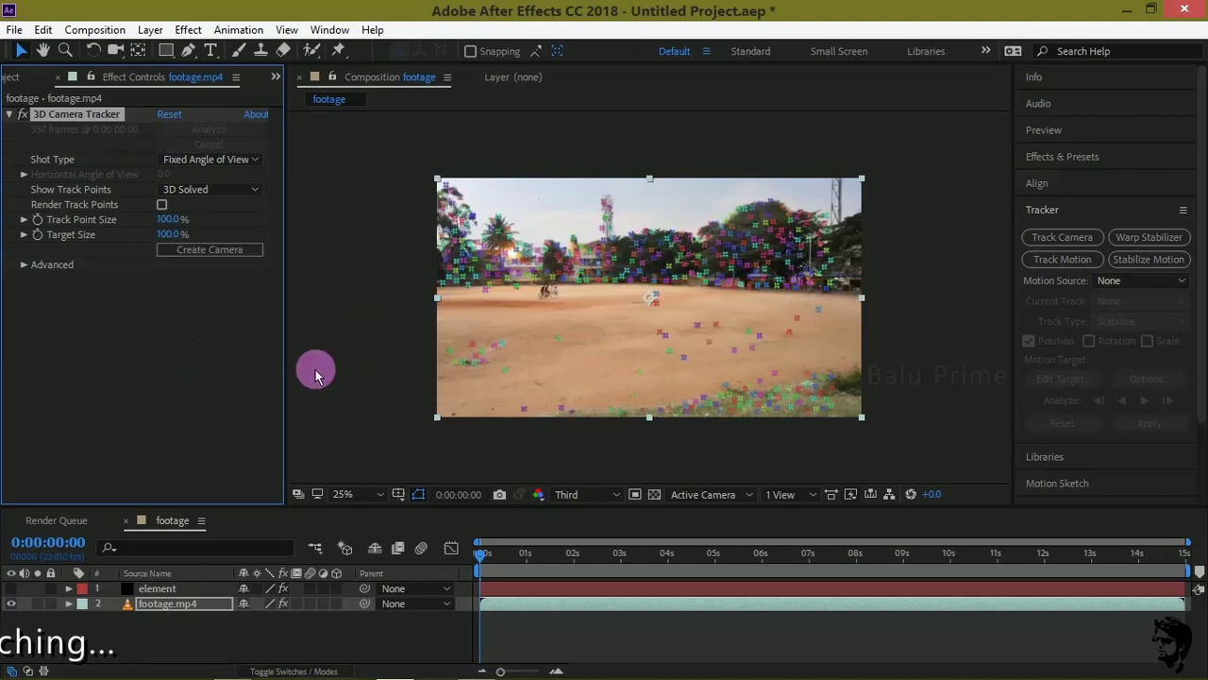
- Create a null and camera from the cluster of track points on the ground at the footage's lower left
{"action": "left_click", "coordinate": [478, 324]}
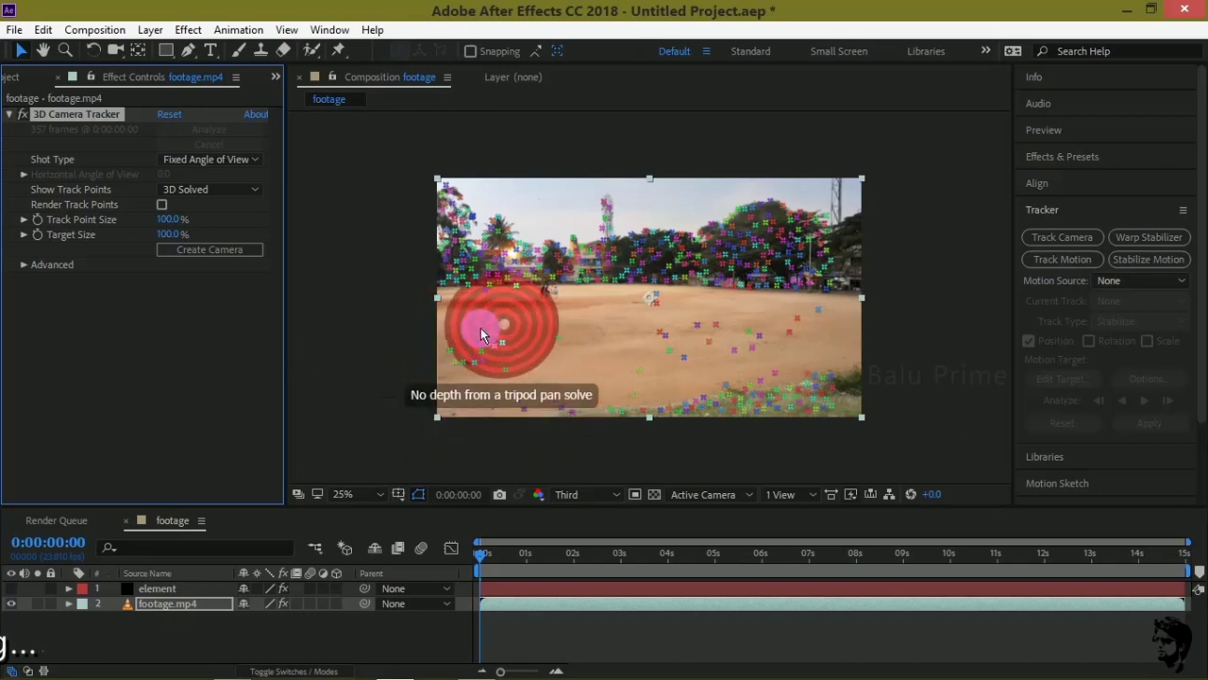
{"action": "left_click", "coordinate": [357, 494]}
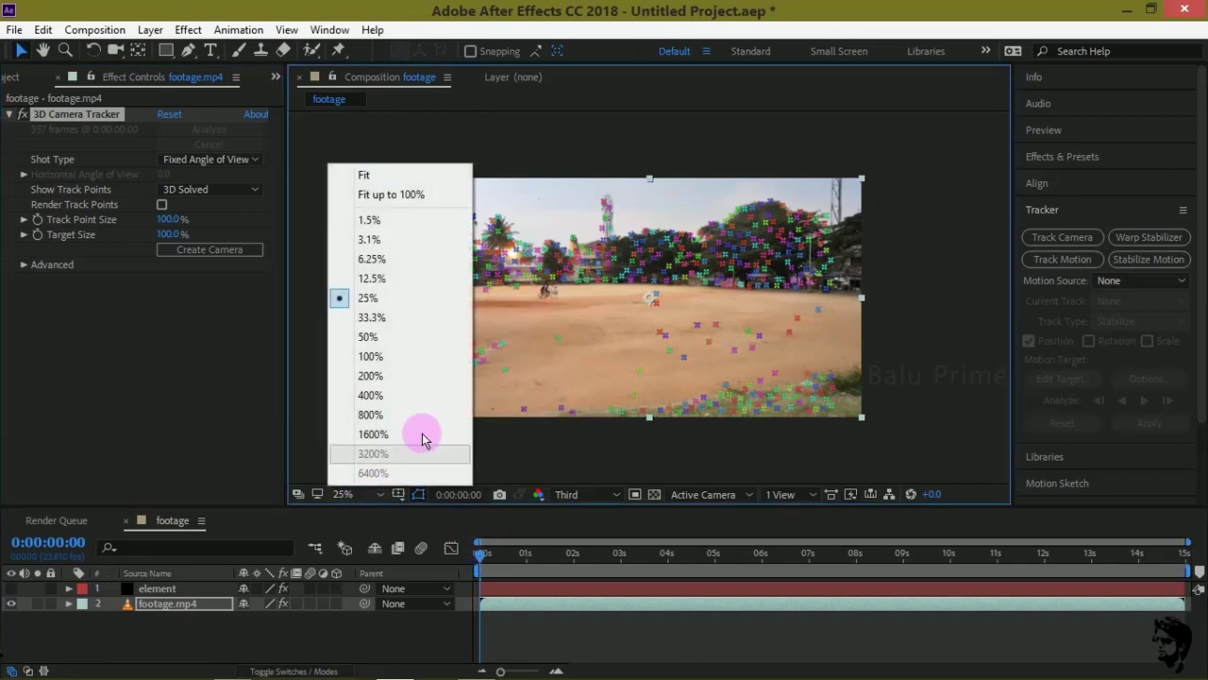
{"action": "left_click", "coordinate": [386, 317]}
{"action": "mouse_move", "coordinate": [529, 357]}
{"action": "left_mouse_down"}
{"action": "mouse_move", "coordinate": [496, 394]}
{"action": "mouse_move", "coordinate": [432, 400]}
{"action": "mouse_move", "coordinate": [389, 348]}
{"action": "mouse_move", "coordinate": [497, 394]}
{"action": "mouse_move", "coordinate": [415, 427]}
{"action": "left_mouse_up"}
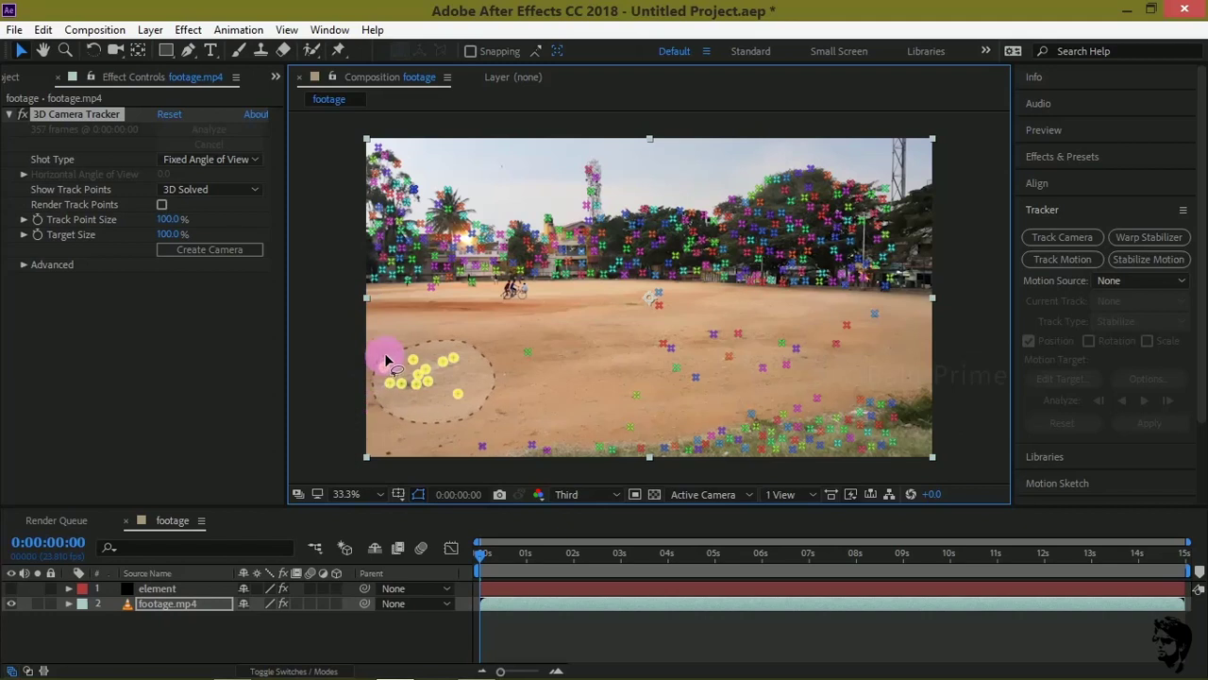
{"action": "left_click_drag", "start_coordinate": [408, 346], "coordinate": [409, 347]}
{"action": "right_click", "coordinate": [444, 379]}
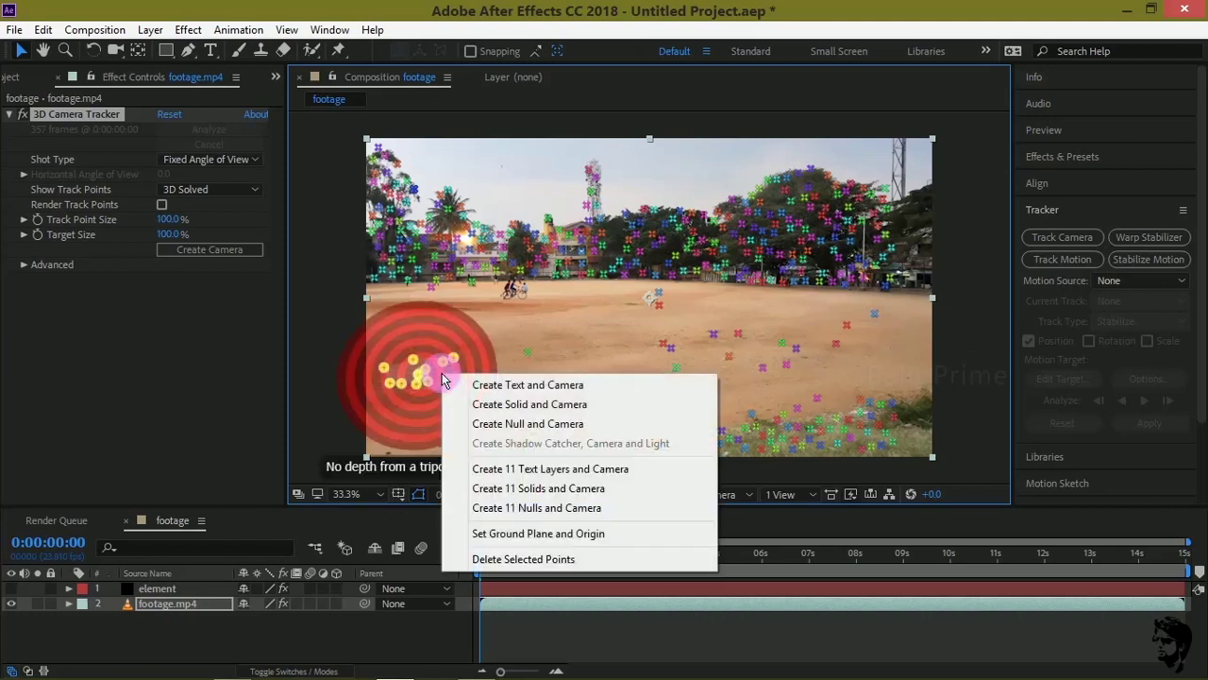
{"action": "left_click", "coordinate": [510, 423]}
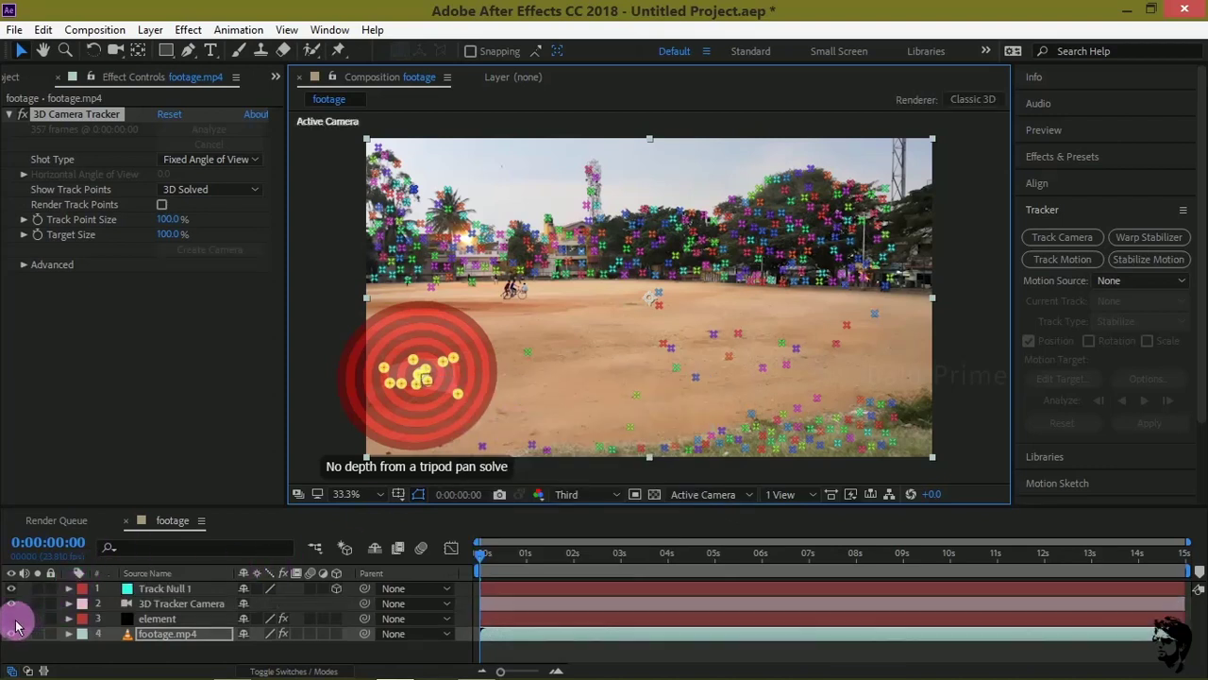
- Make the element layer visible again and play back the skull with the tracked camera
{"action": "left_click", "coordinate": [146, 621]}
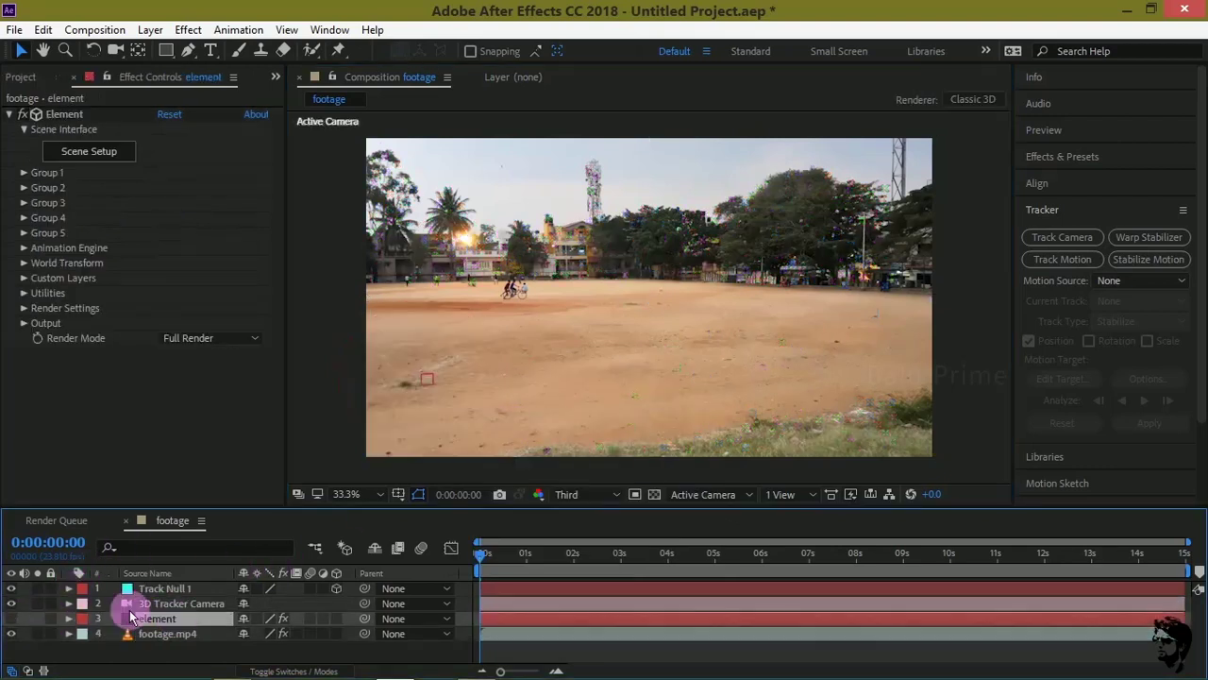
{"action": "left_click", "coordinate": [11, 618]}
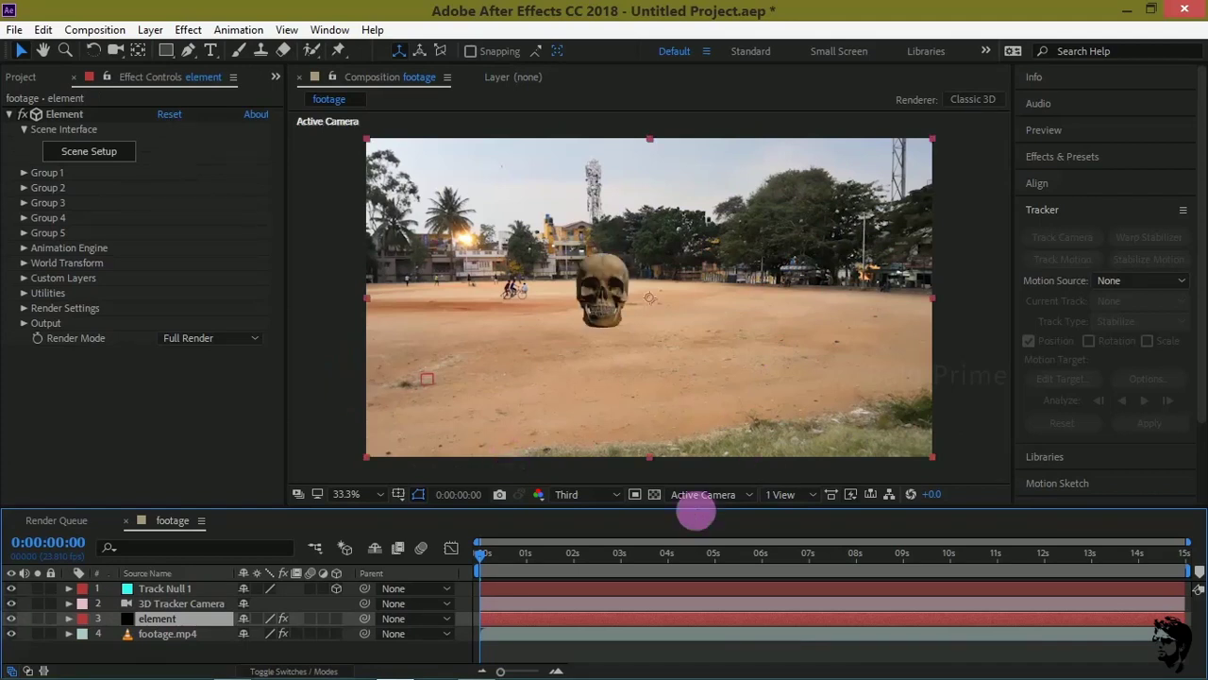
{"action": "key", "text": "space"}
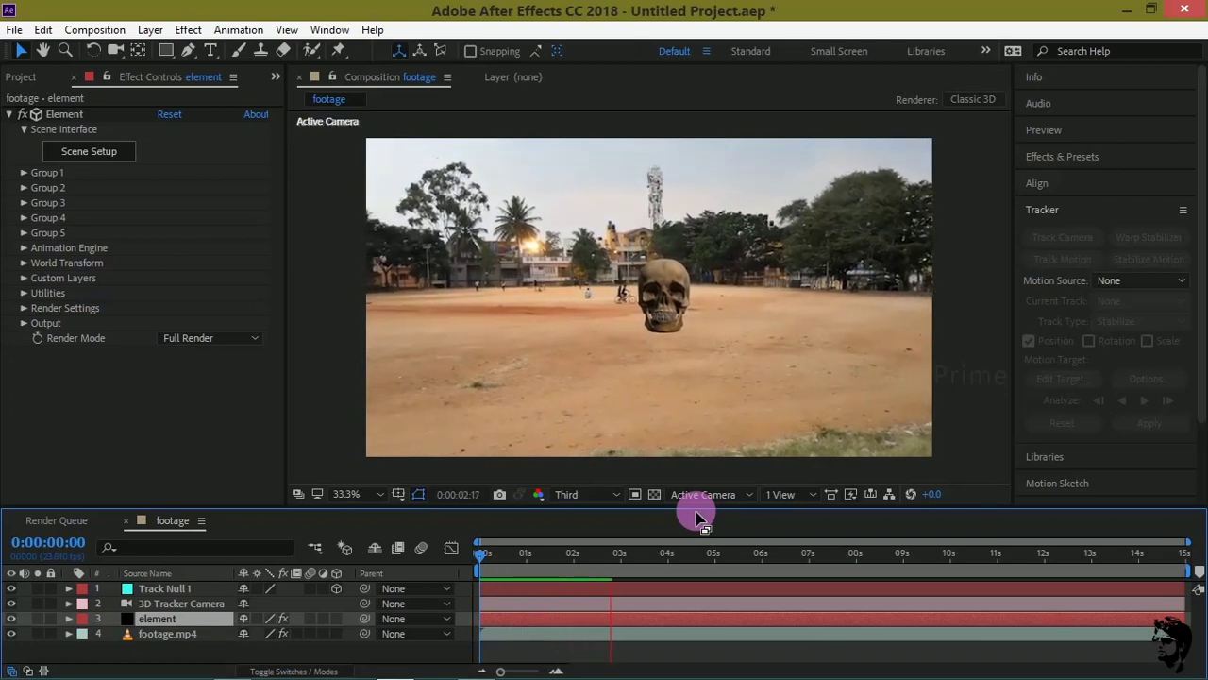
{"action": "left_click", "coordinate": [482, 558]}
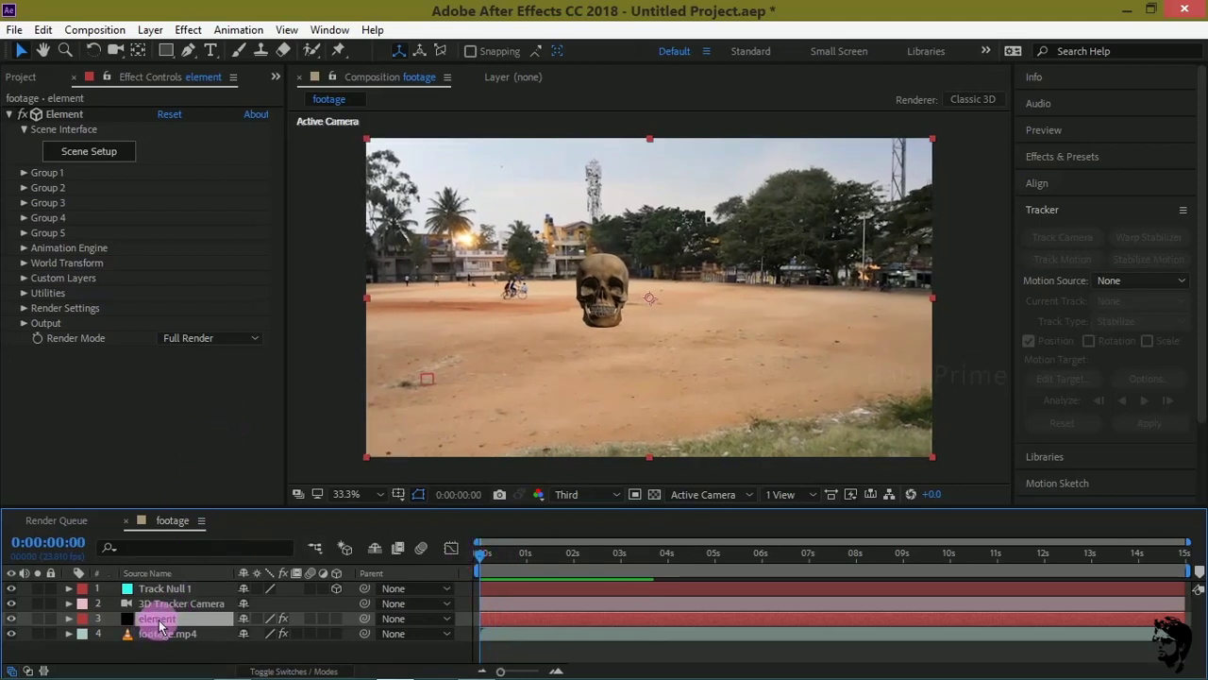
- Move the skull down onto the ground by setting Group 1's Particle Replicator Position XY to 1130, 724
{"action": "left_click", "coordinate": [24, 175]}
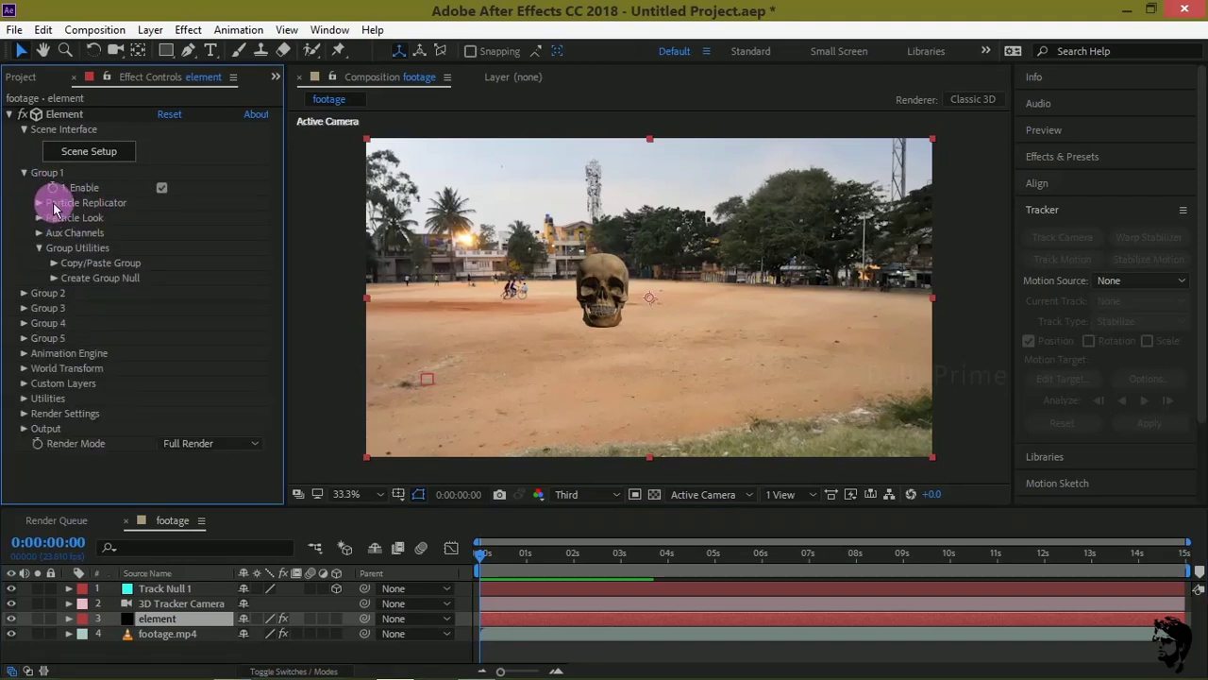
{"action": "left_click", "coordinate": [39, 203]}
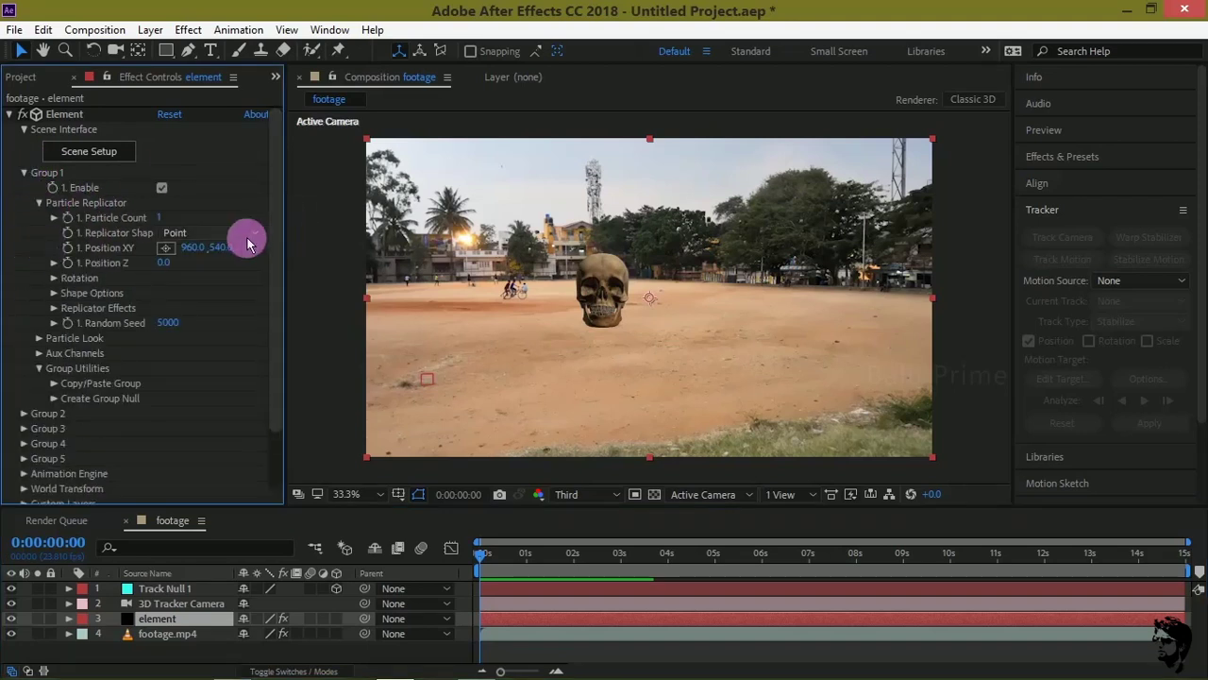
{"action": "mouse_move", "coordinate": [217, 248]}
{"action": "left_mouse_down"}
{"action": "mouse_move", "coordinate": [345, 237]}
{"action": "mouse_move", "coordinate": [201, 255]}
{"action": "mouse_move", "coordinate": [372, 243]}
{"action": "mouse_move", "coordinate": [236, 261]}
{"action": "left_mouse_up"}
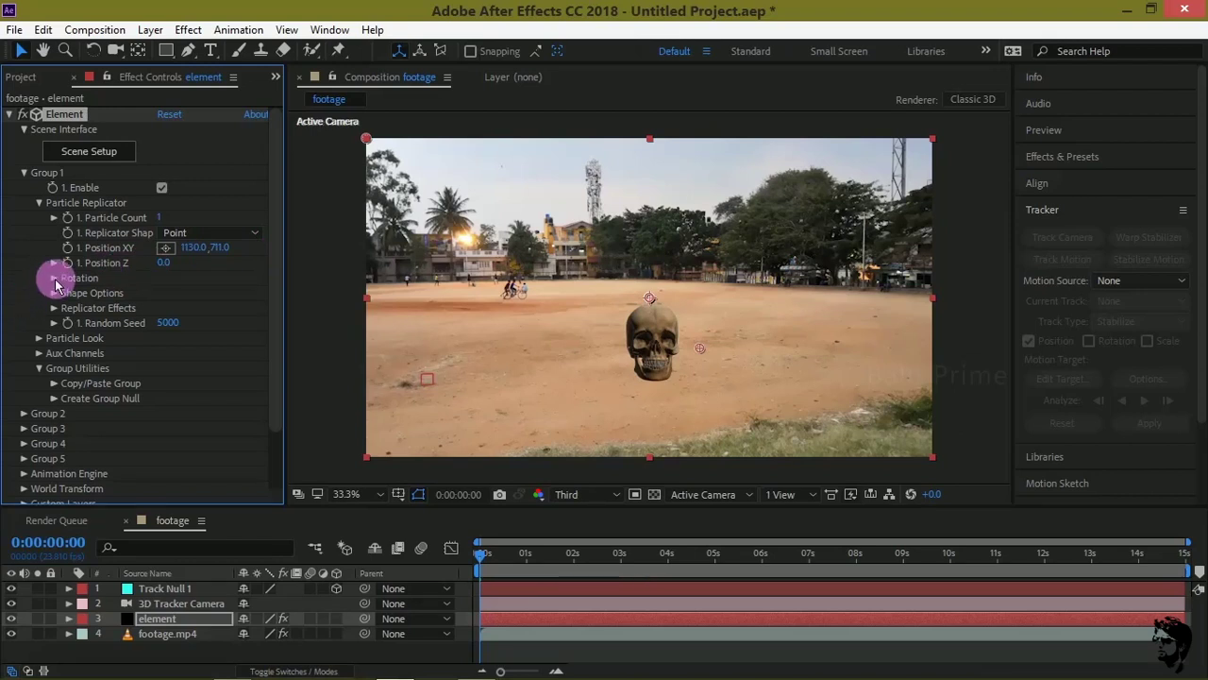
{"action": "left_click", "coordinate": [243, 250]}
{"action": "mouse_move", "coordinate": [226, 253]}
{"action": "left_mouse_down"}
{"action": "mouse_move", "coordinate": [235, 249]}
{"action": "mouse_move", "coordinate": [183, 273]}
{"action": "mouse_move", "coordinate": [157, 330]}
{"action": "mouse_move", "coordinate": [171, 336]}
{"action": "left_mouse_up"}
{"action": "scroll", "coordinate": [171, 336], "scroll_direction": "down", "scroll_amount": 1}
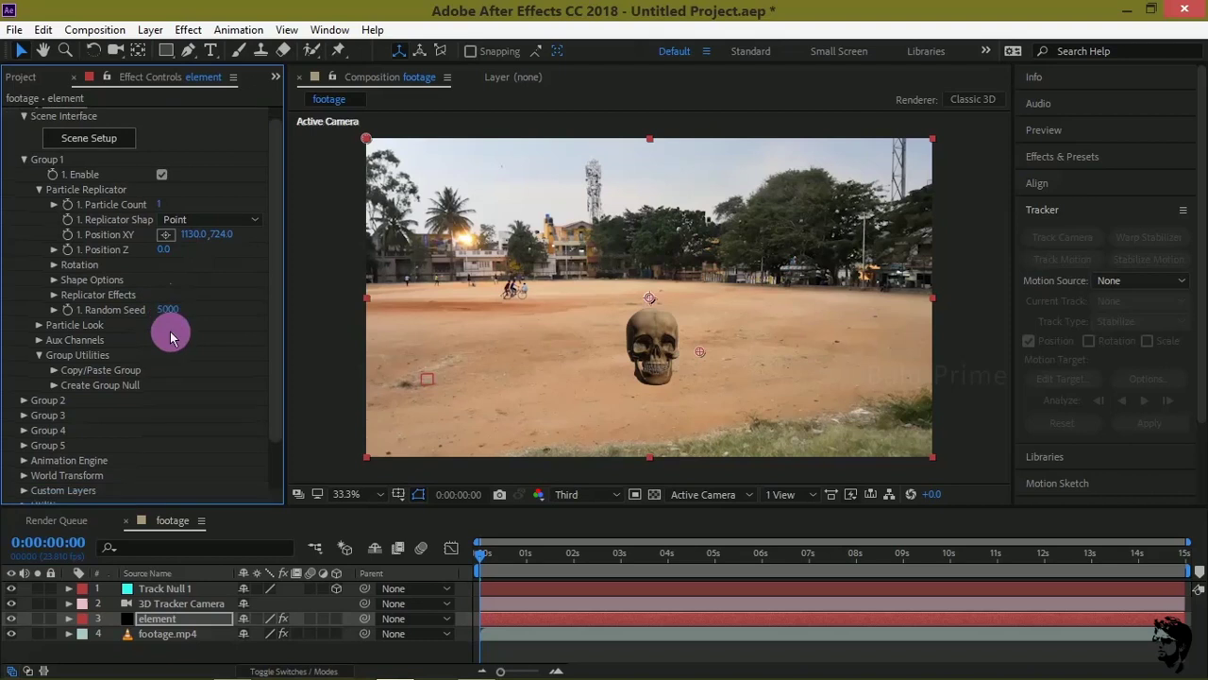
- Enlarge the skull by setting Group 1's Particle Size to 25 in Particle Look
{"action": "left_click", "coordinate": [39, 326]}
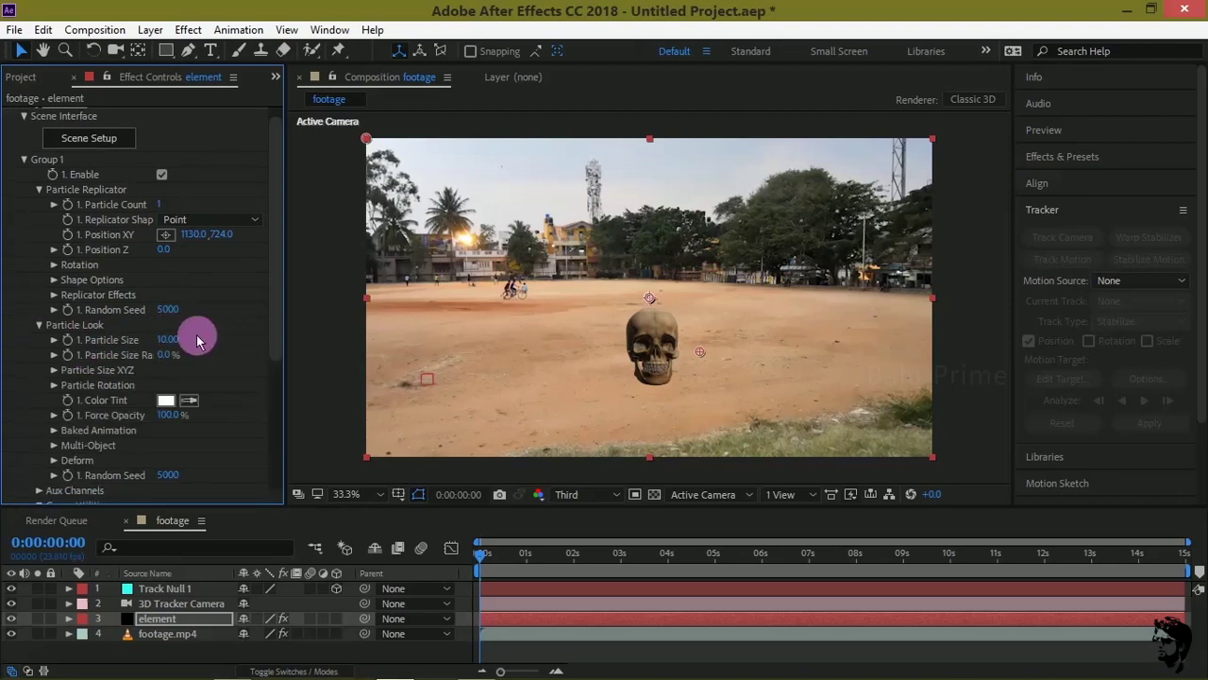
{"action": "left_click_drag", "start_coordinate": [180, 340], "coordinate": [183, 346]}
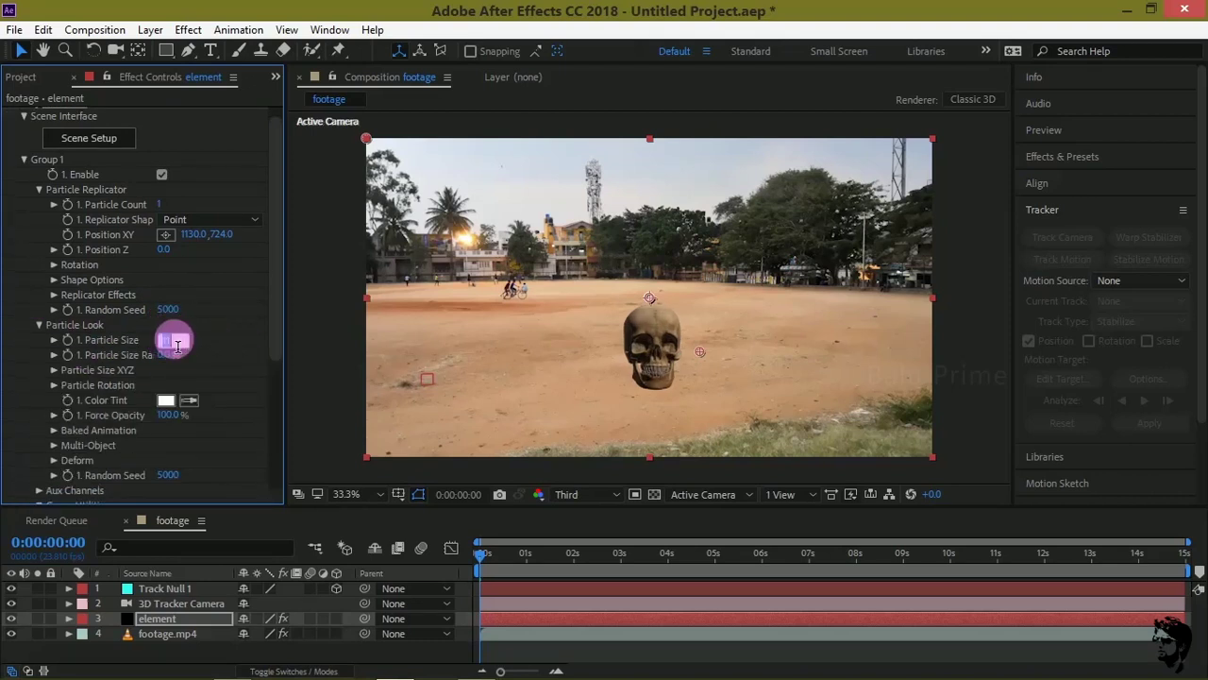
{"action": "left_click_drag", "start_coordinate": [182, 343], "coordinate": [182, 346]}
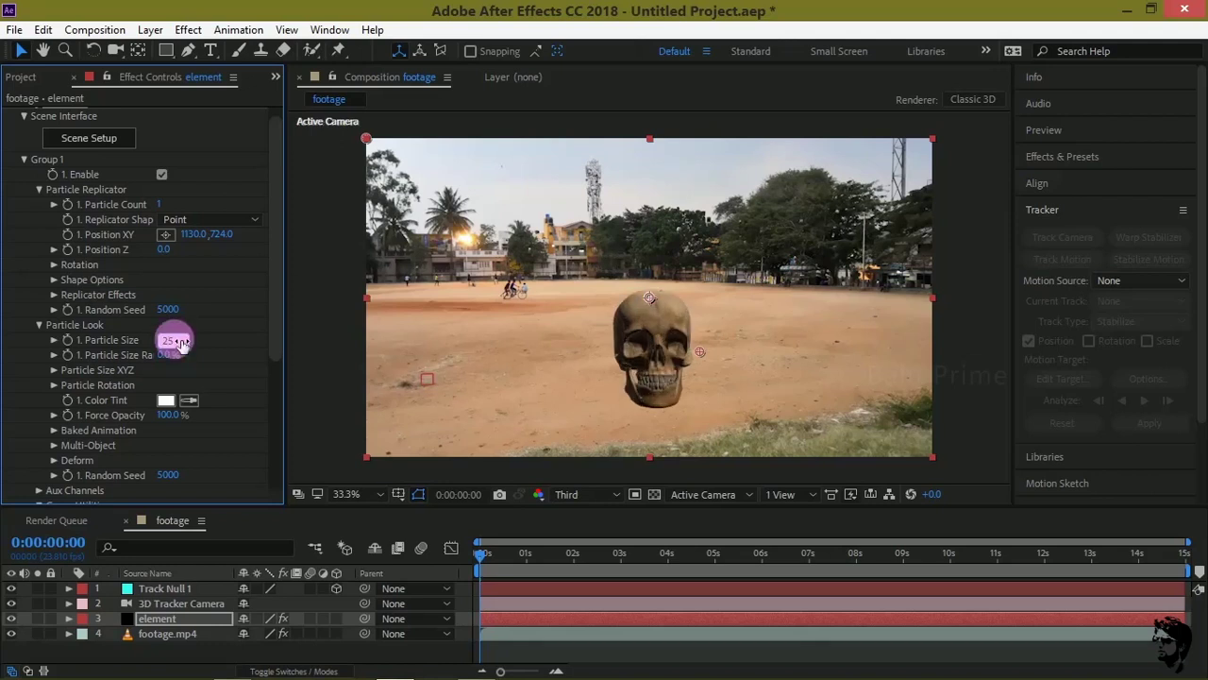
{"action": "key", "text": "Return"}
{"action": "left_click", "coordinate": [289, 361]}
- Rotate the skull to X -11°, Y -20° and Z 0°, and set its Position XY to 1130, 581
{"action": "left_click_drag", "start_coordinate": [223, 239], "coordinate": [80, 259]}
{"action": "left_click", "coordinate": [54, 265]}
{"action": "mouse_move", "coordinate": [190, 300]}
{"action": "left_mouse_down"}
{"action": "mouse_move", "coordinate": [170, 312]}
{"action": "mouse_move", "coordinate": [206, 316]}
{"action": "left_mouse_up"}
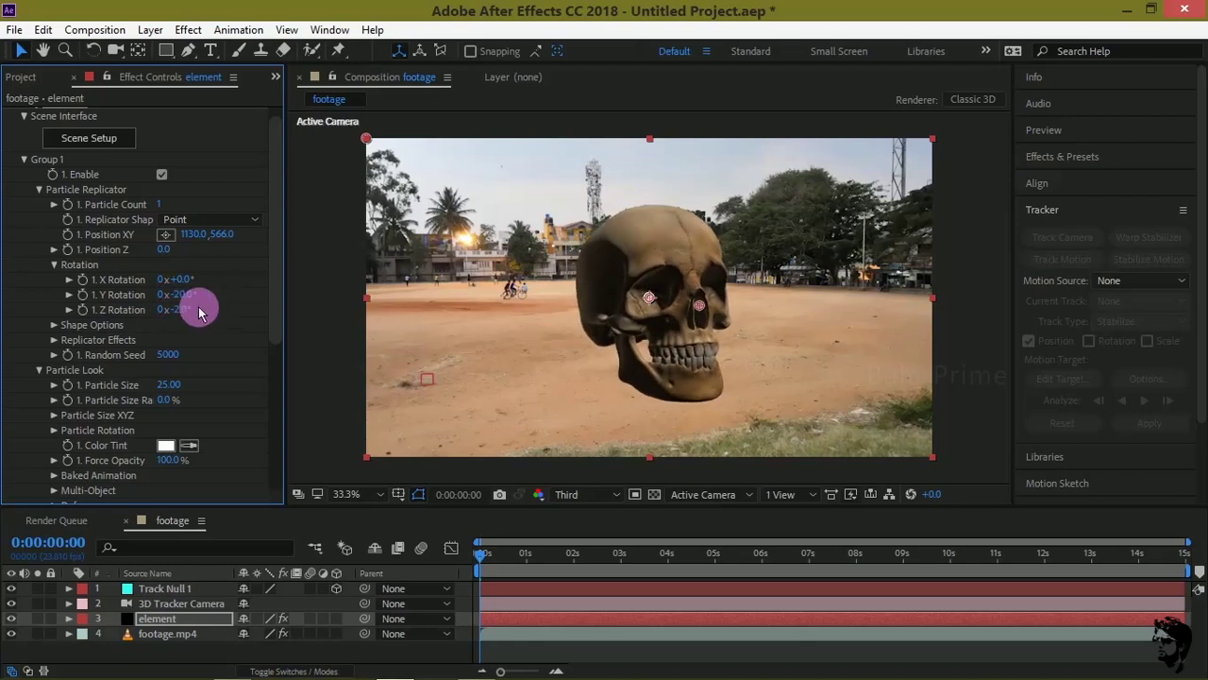
{"action": "left_click", "coordinate": [186, 312]}
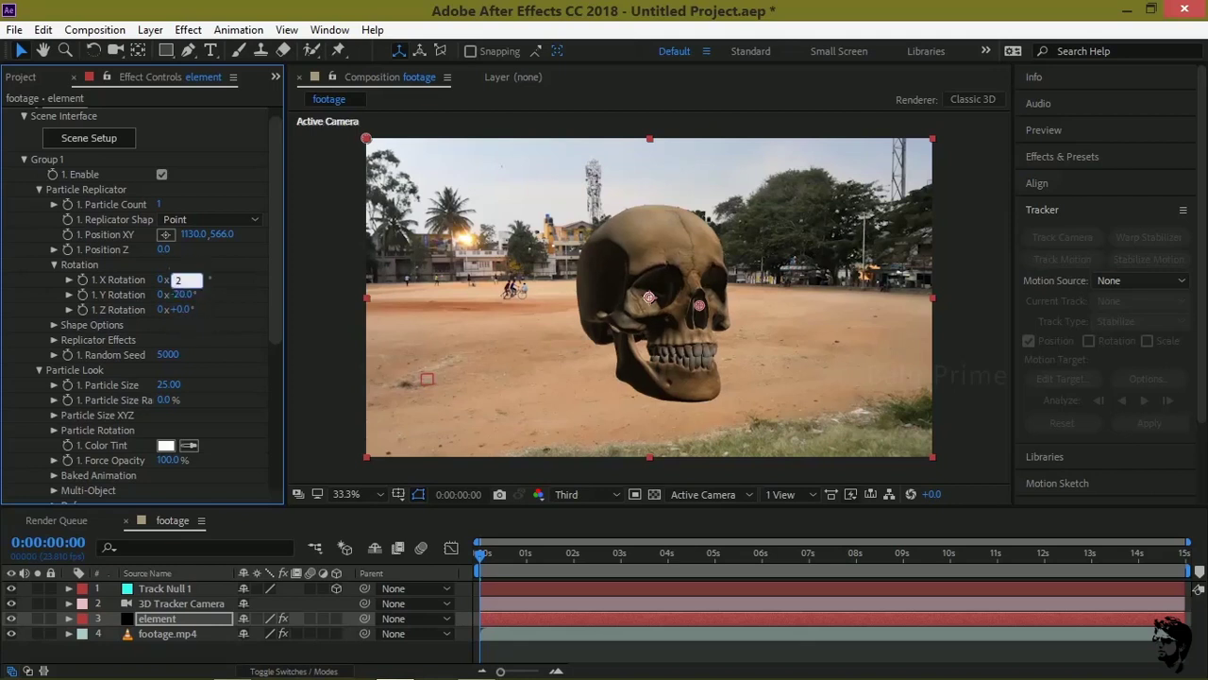
{"action": "left_click_drag", "start_coordinate": [193, 283], "coordinate": [182, 279]}
{"action": "left_click_drag", "start_coordinate": [227, 234], "coordinate": [243, 233]}
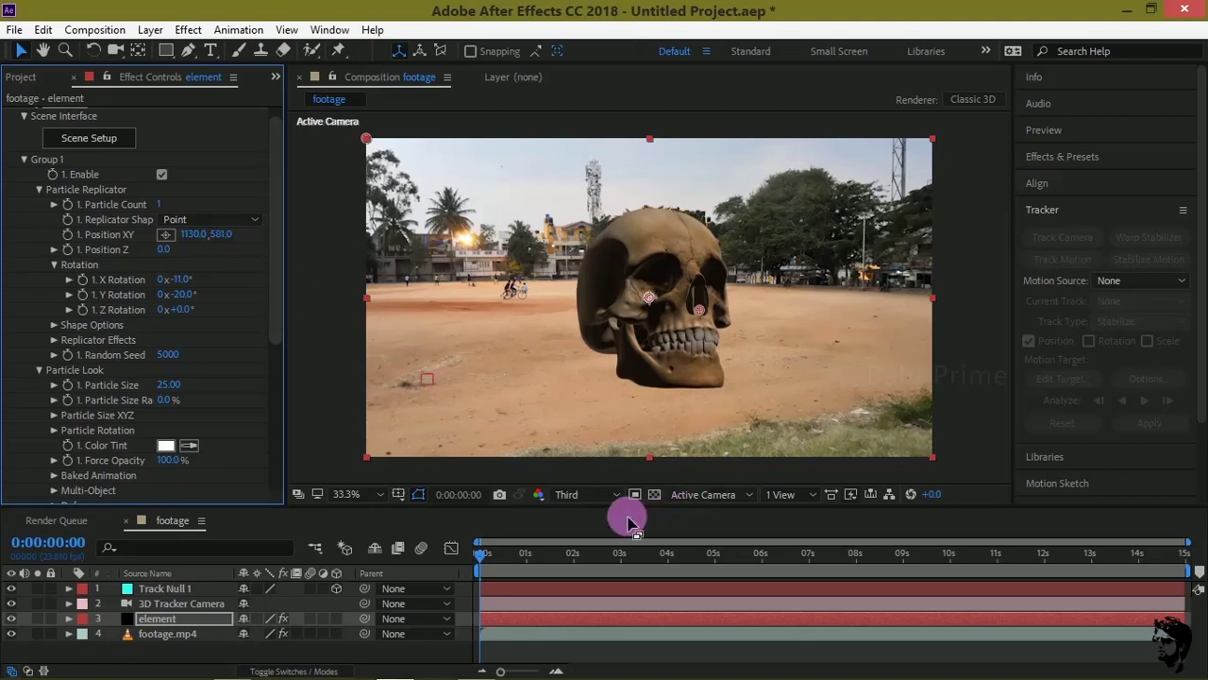
{"action": "left_click", "coordinate": [476, 561]}
{"action": "left_click_drag", "start_coordinate": [485, 559], "coordinate": [459, 553]}
- Set Add Lighting to Basic in the Lighting section of Element's Render Settings
{"action": "scroll", "coordinate": [67, 418], "scroll_direction": "down", "scroll_amount": 3}
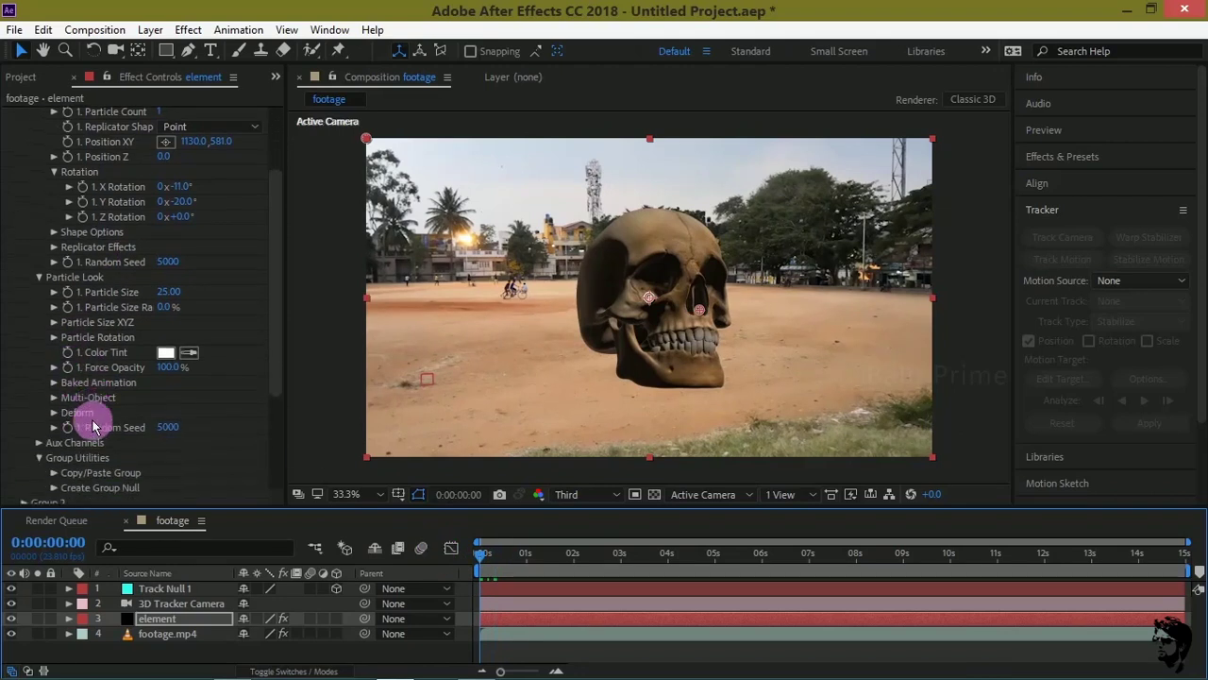
{"action": "scroll", "coordinate": [91, 427], "scroll_direction": "down", "scroll_amount": 4}
{"action": "scroll", "coordinate": [48, 291], "scroll_direction": "up", "scroll_amount": 8}
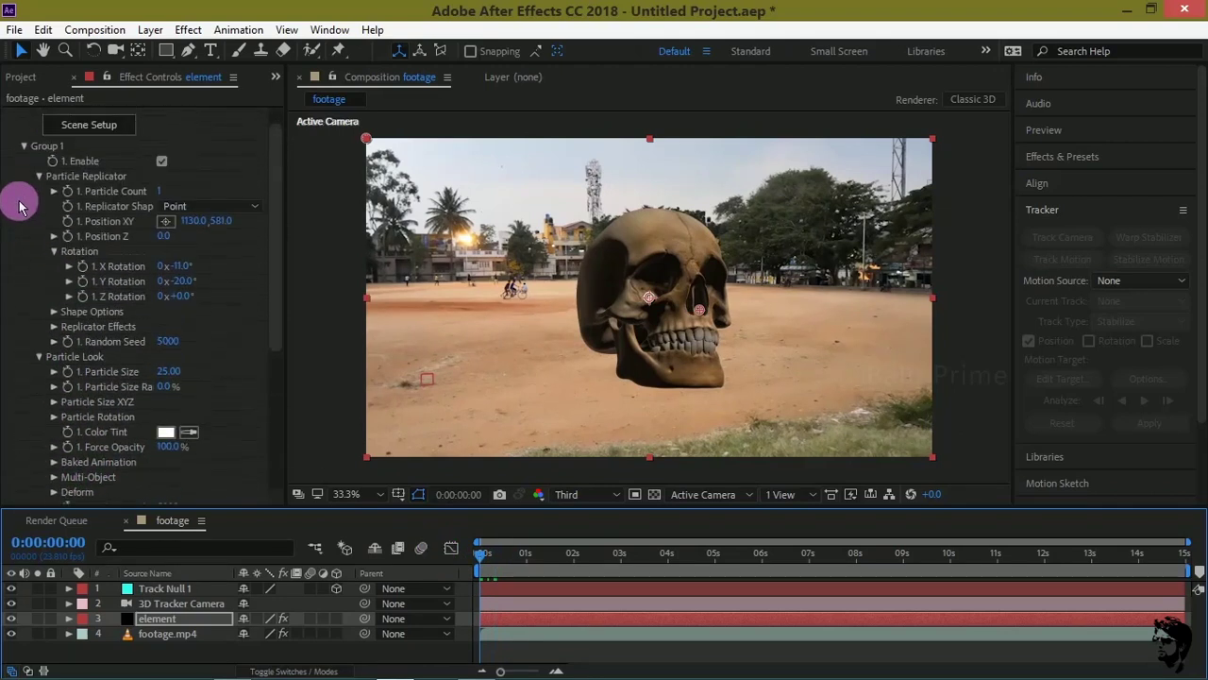
{"action": "scroll", "coordinate": [23, 193], "scroll_direction": "up", "scroll_amount": 1}
{"action": "left_click", "coordinate": [23, 173]}
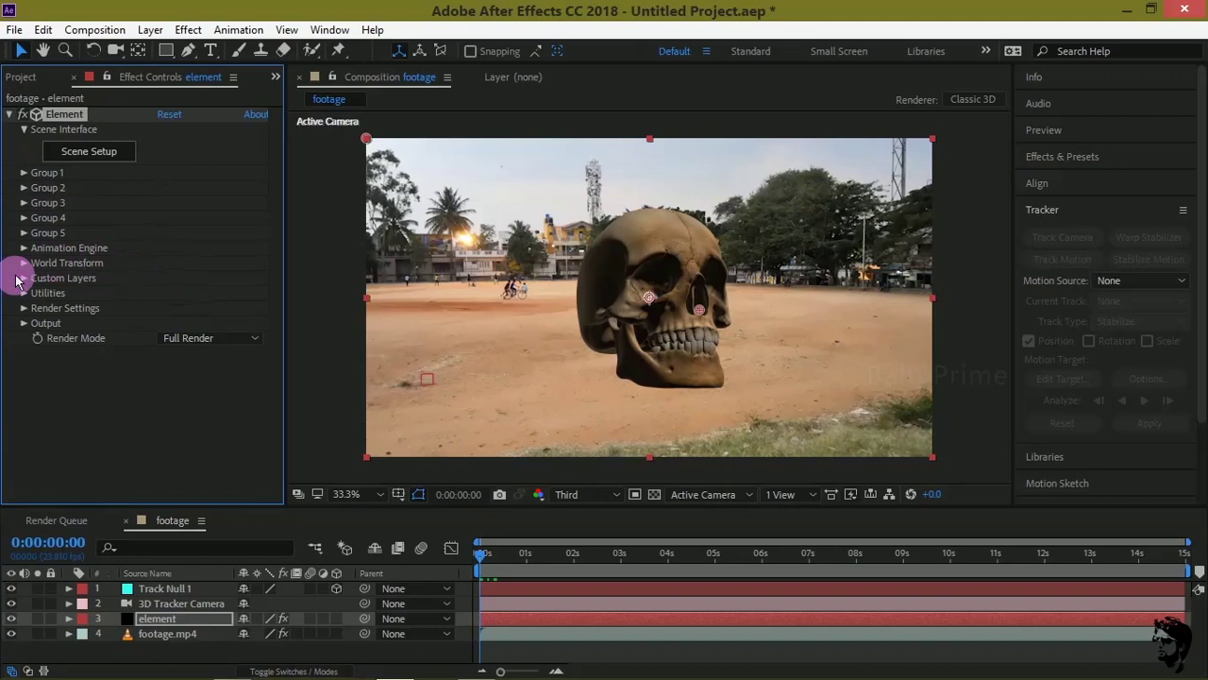
{"action": "left_click", "coordinate": [23, 312]}
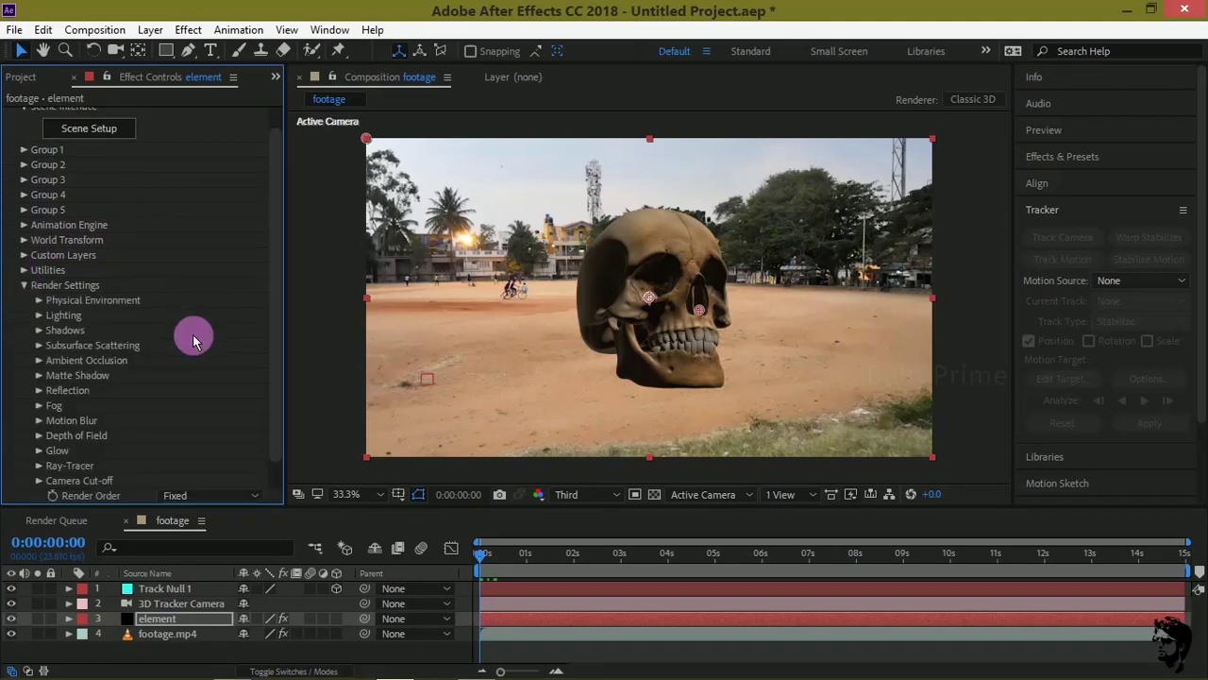
{"action": "left_click", "coordinate": [38, 317]}
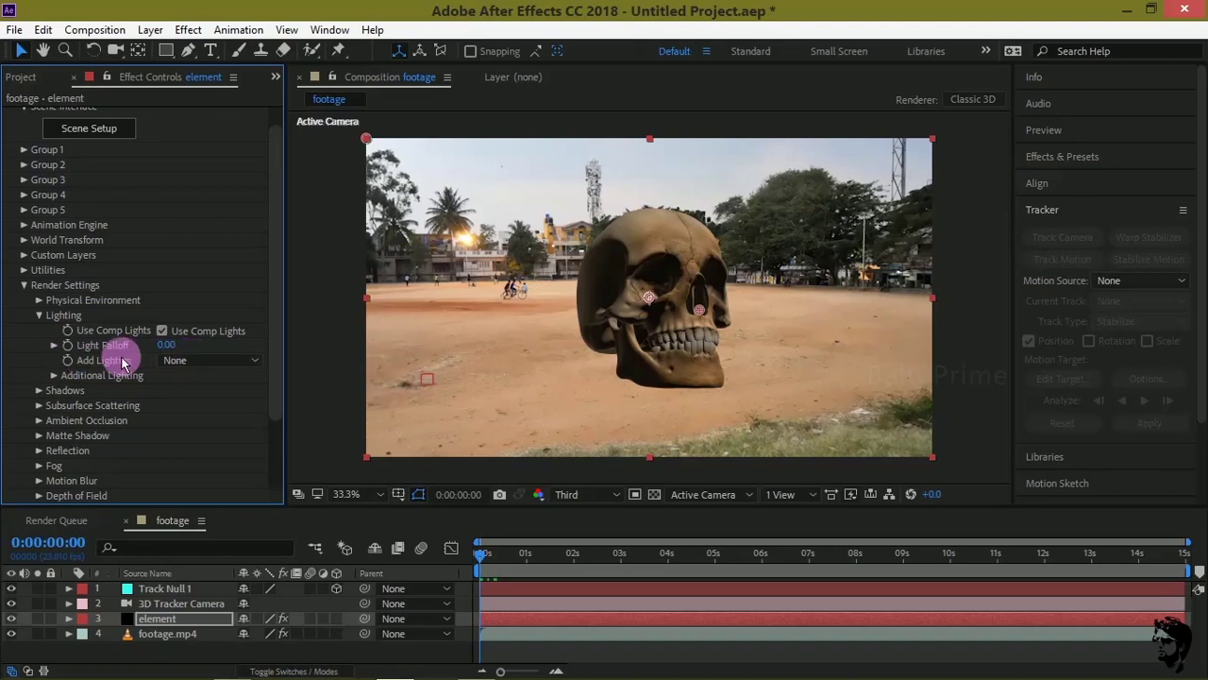
{"action": "left_click", "coordinate": [174, 361]}
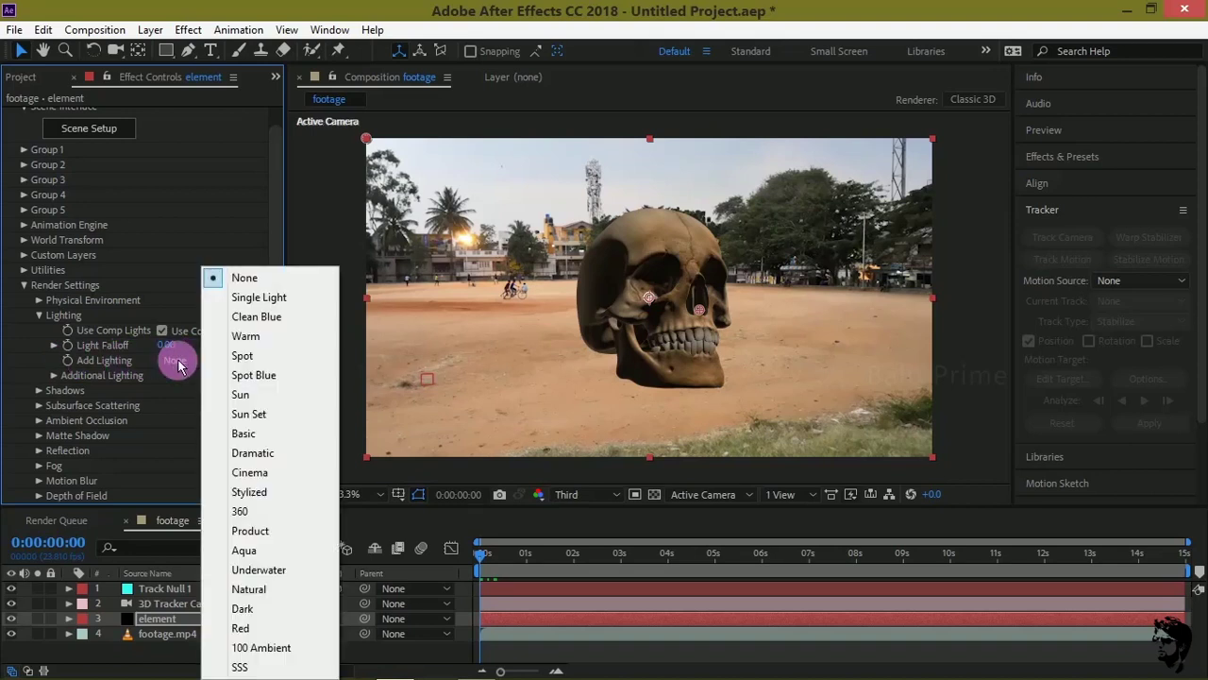
{"action": "left_click", "coordinate": [257, 357]}
{"action": "left_click", "coordinate": [205, 362]}
{"action": "left_click", "coordinate": [255, 433]}
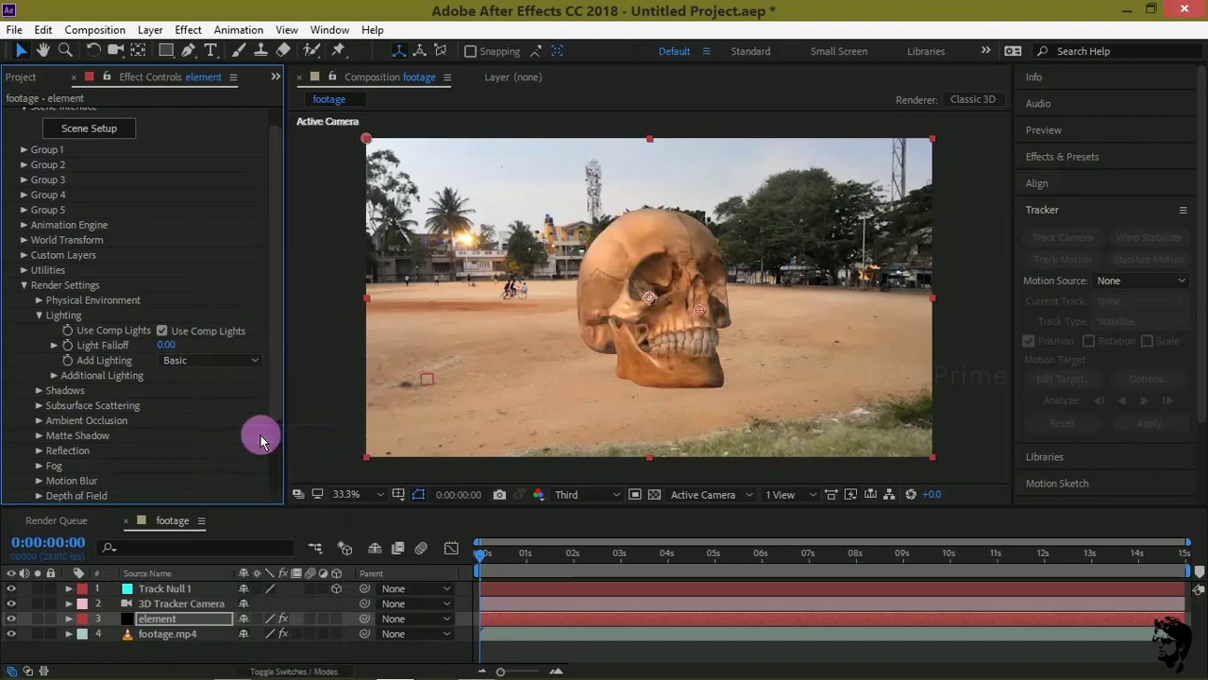
- Try the 360 and Cinema lighting presets on the skull, and return Add Lighting to Basic
{"action": "left_click", "coordinate": [210, 364]}
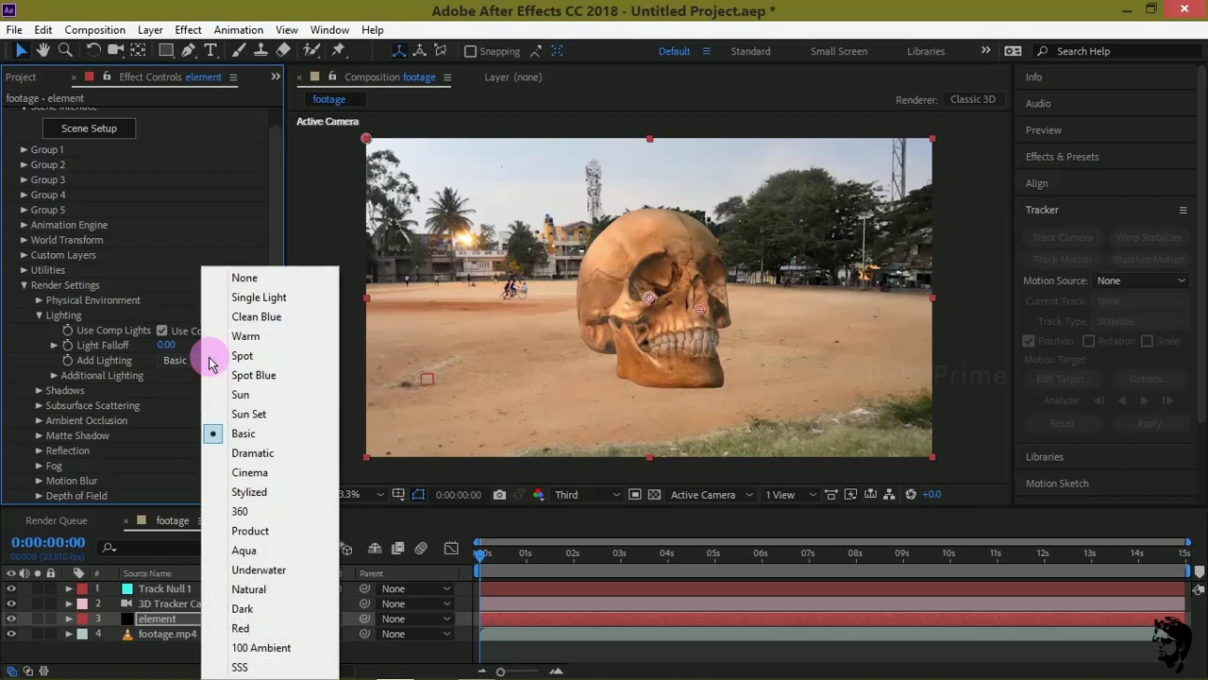
{"action": "left_click", "coordinate": [251, 510]}
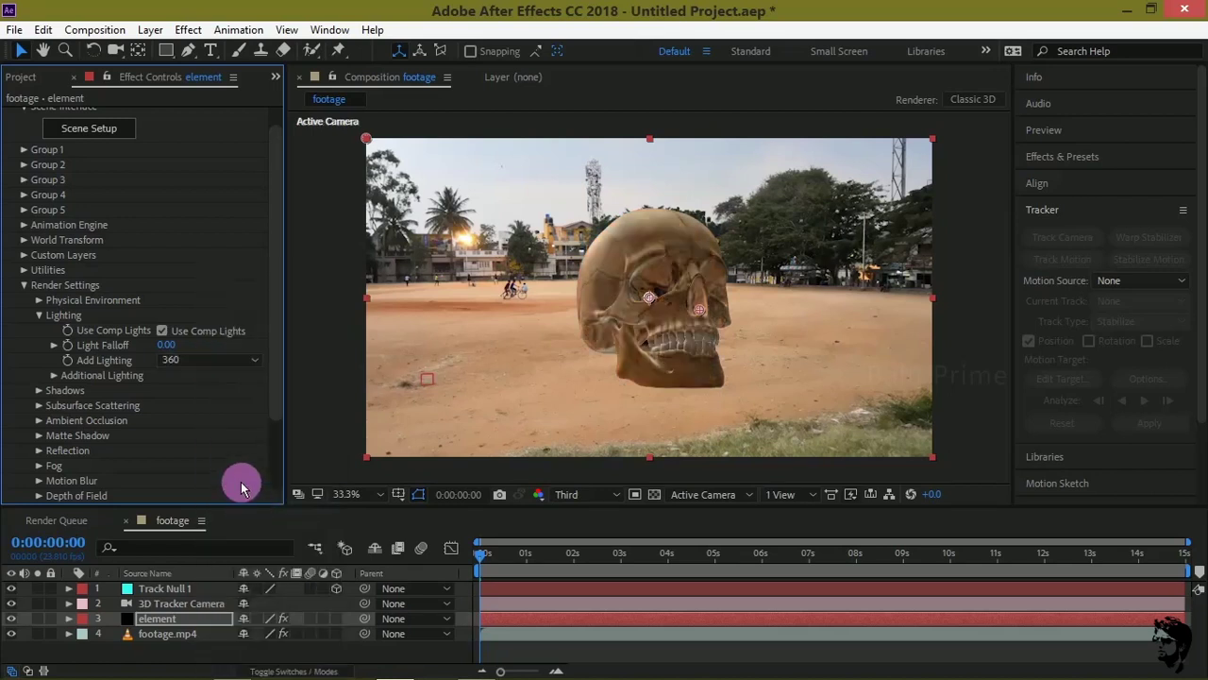
{"action": "left_click", "coordinate": [201, 363]}
{"action": "left_click", "coordinate": [246, 472]}
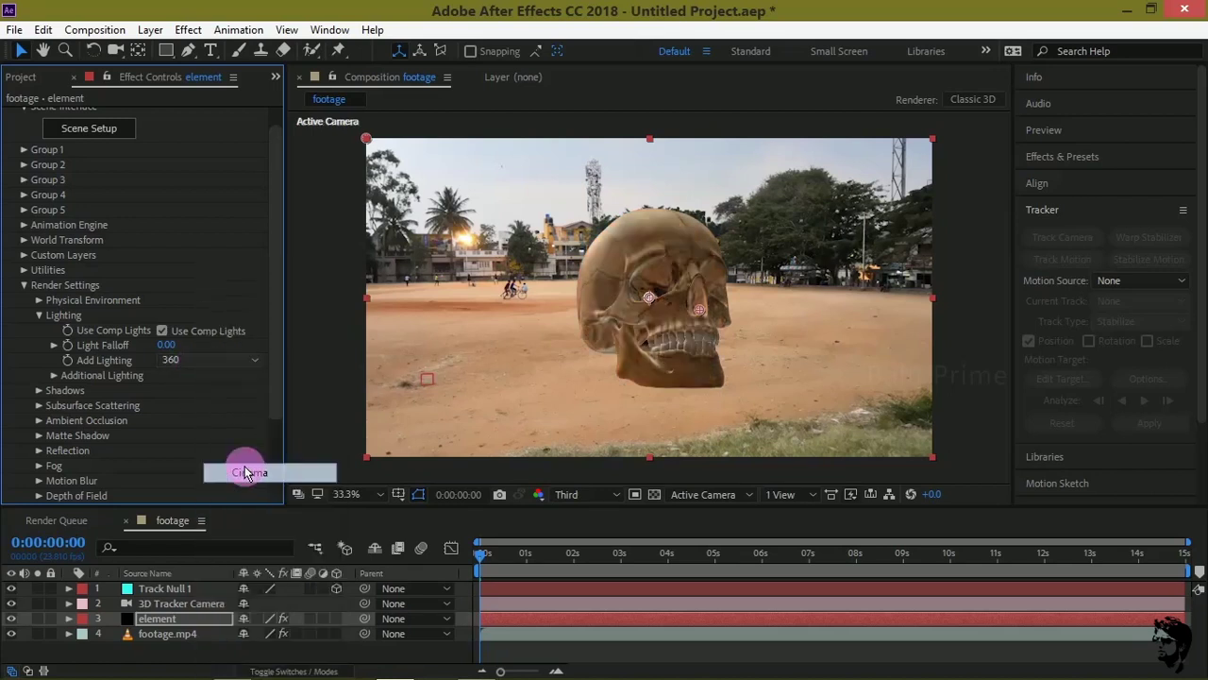
{"action": "left_click", "coordinate": [193, 361]}
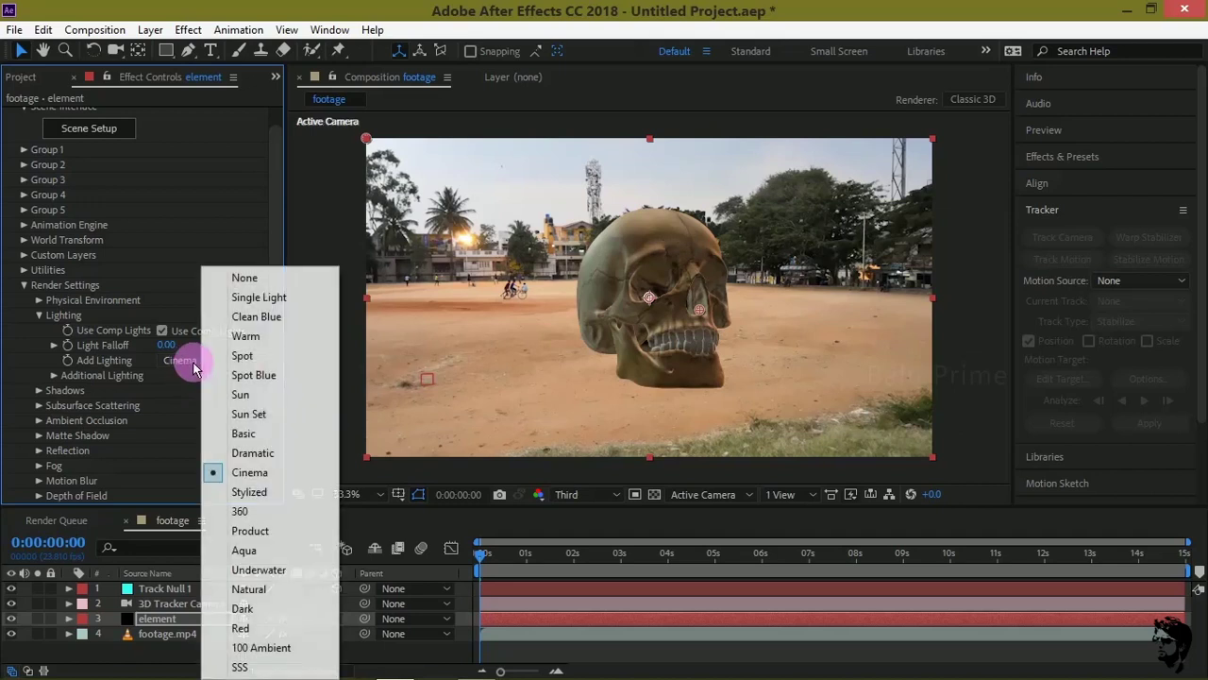
{"action": "left_click", "coordinate": [247, 432]}
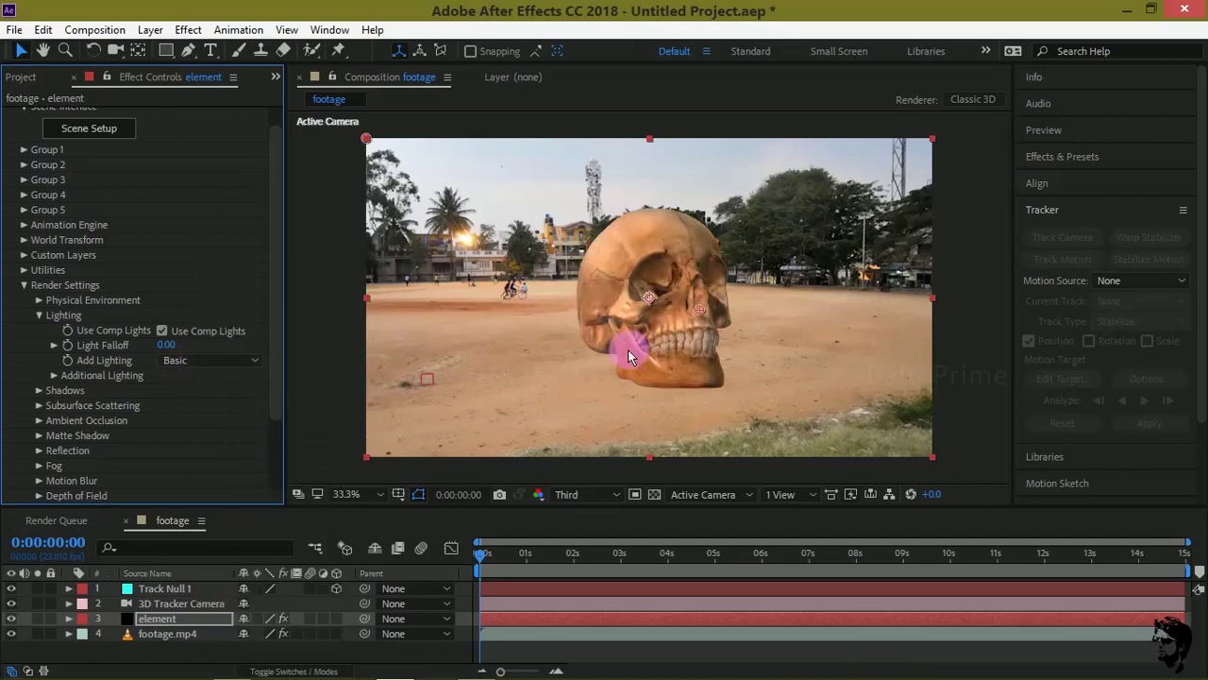
{"action": "left_click", "coordinate": [178, 358]}
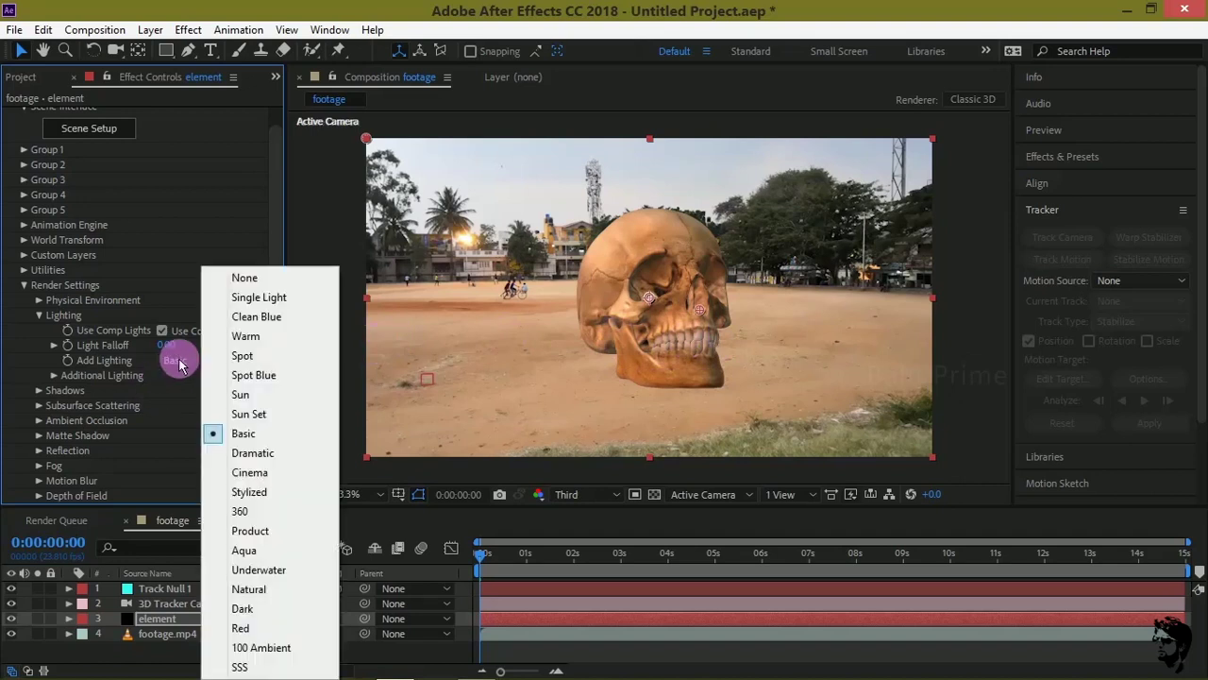
{"action": "left_click", "coordinate": [244, 435]}
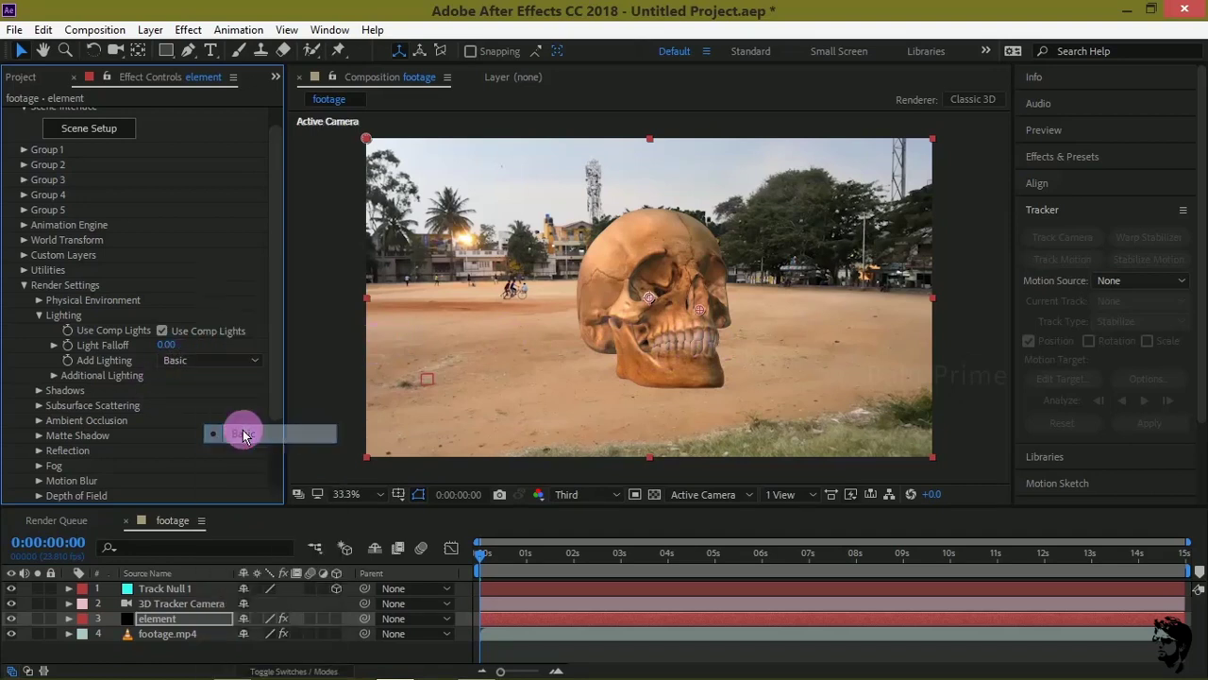
- Enable Ambient Occlusion in Element's Render Settings and set the SSAO Intensity to 7.4
{"action": "left_click", "coordinate": [39, 421]}
{"action": "scroll", "coordinate": [39, 420], "scroll_direction": "down", "scroll_amount": 3}
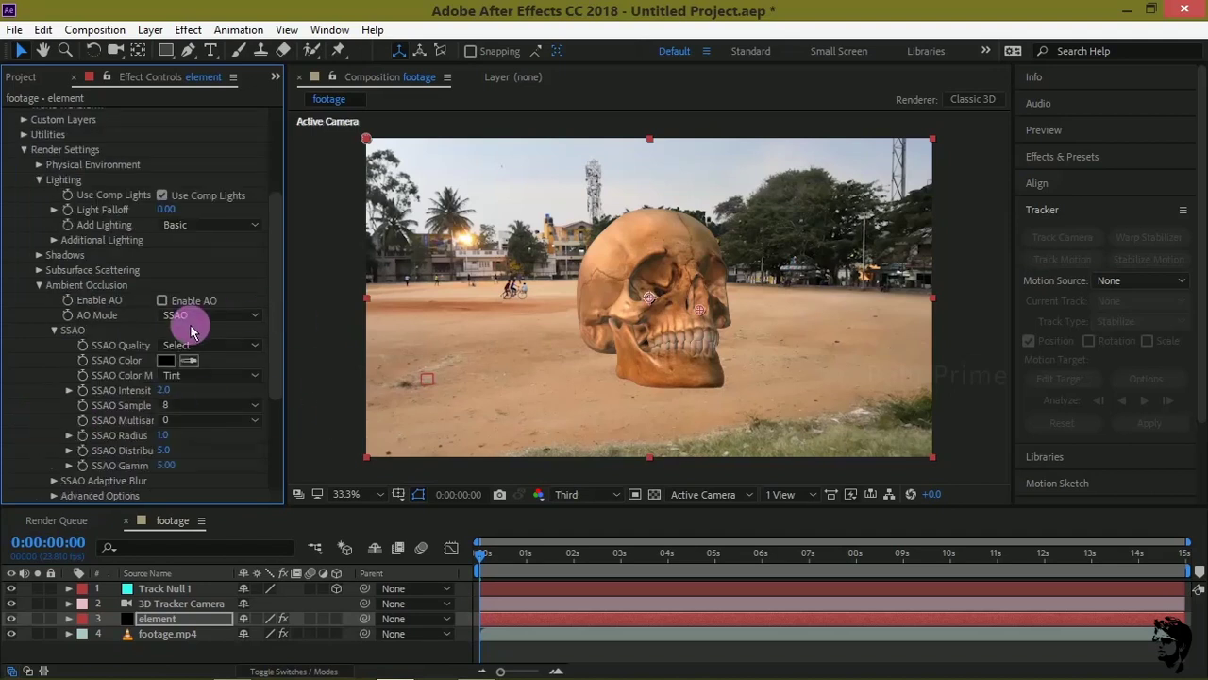
{"action": "left_click", "coordinate": [164, 390]}
{"action": "left_click_drag", "start_coordinate": [181, 390], "coordinate": [197, 390]}
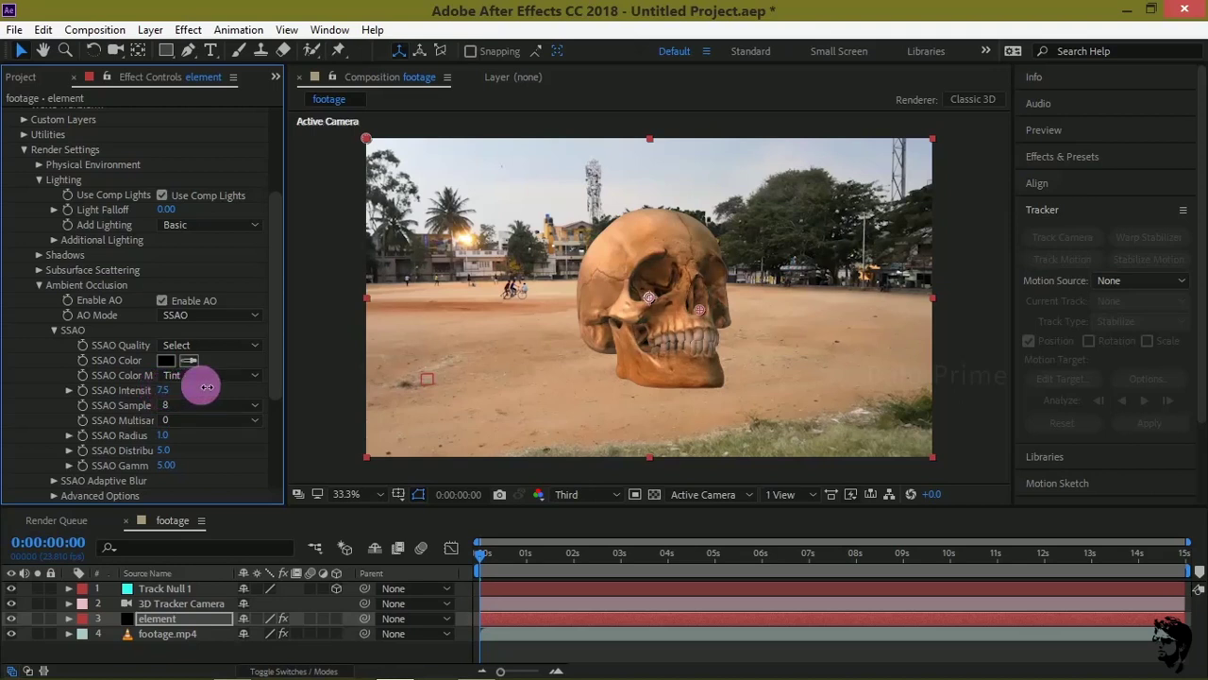
{"action": "scroll", "coordinate": [19, 179], "scroll_direction": "up", "scroll_amount": 5}
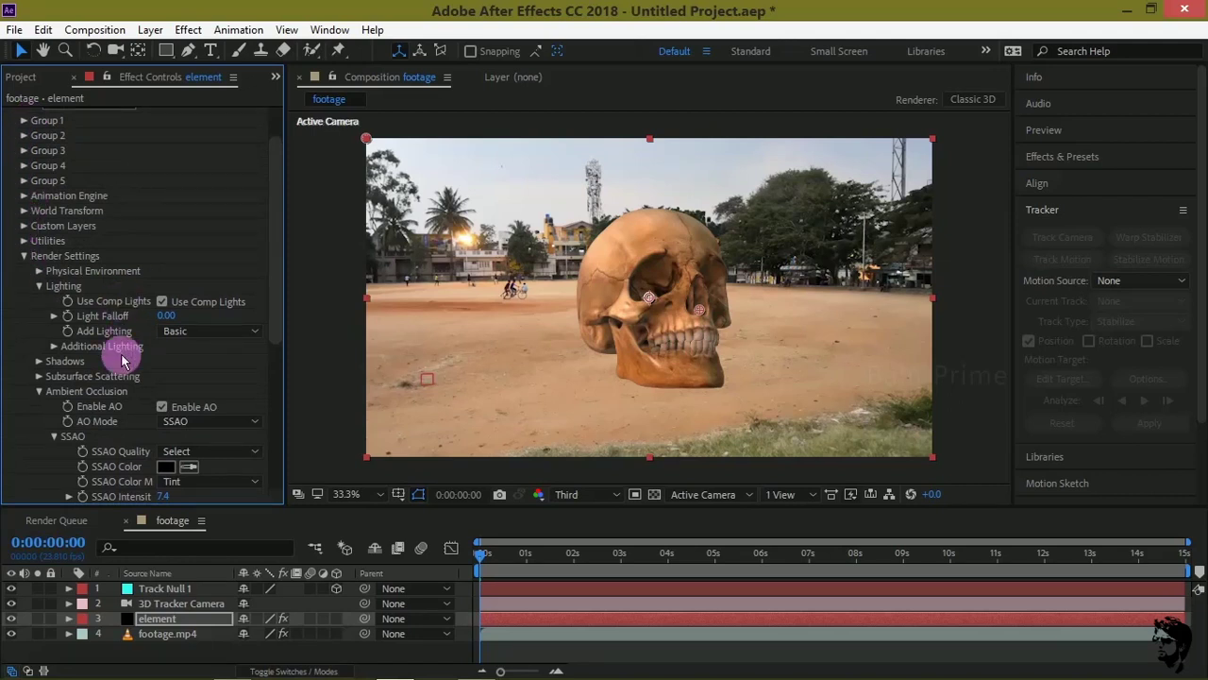
{"action": "scroll", "coordinate": [224, 383], "scroll_direction": "down", "scroll_amount": 5}
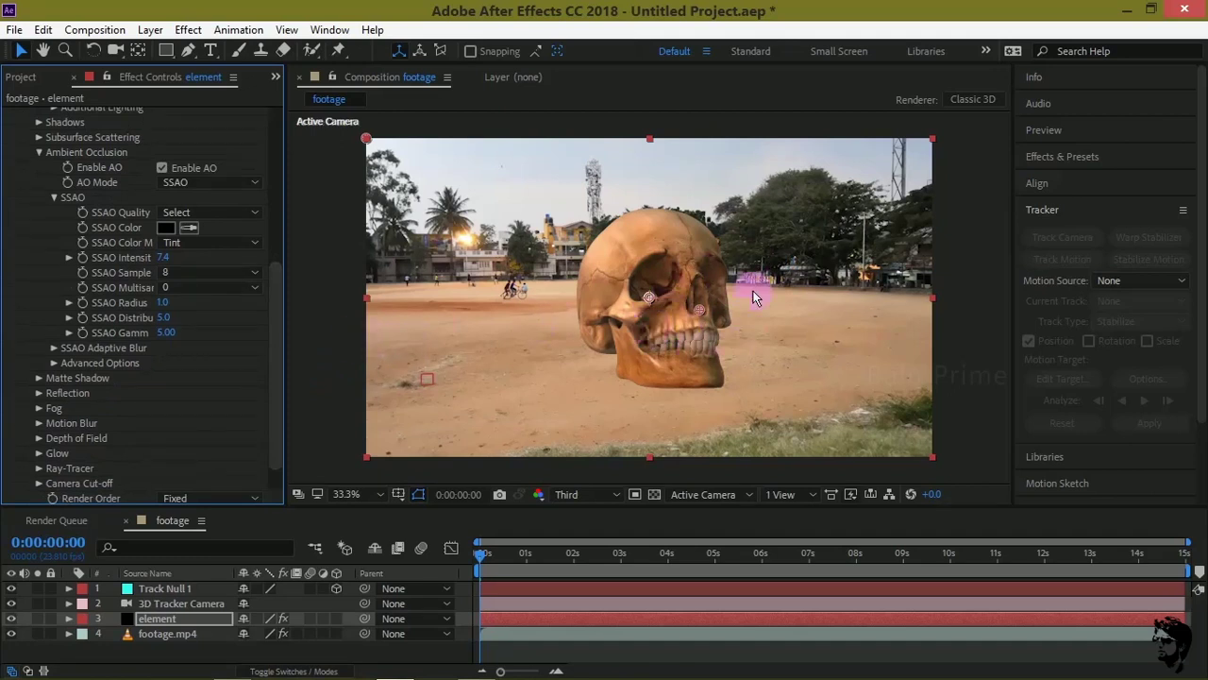
- Find the Fast Box Blur effect by searching for "fast" and apply it to the element layer
{"action": "left_click", "coordinate": [1073, 156]}
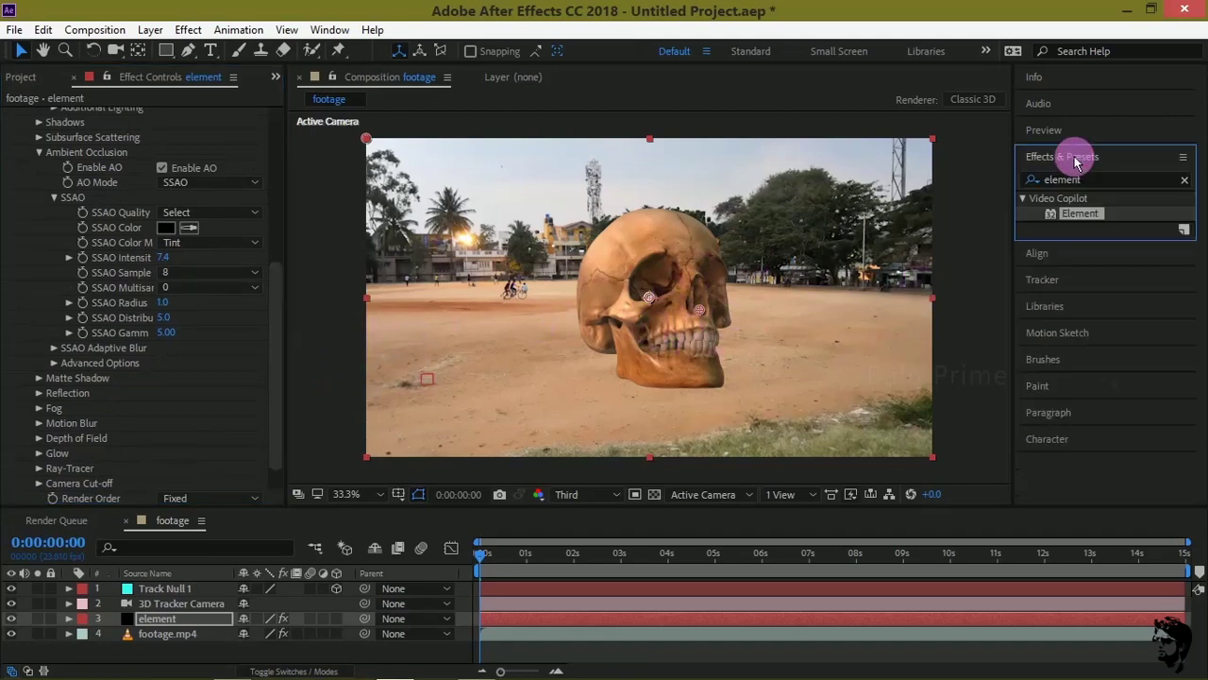
{"action": "left_click", "coordinate": [1186, 181]}
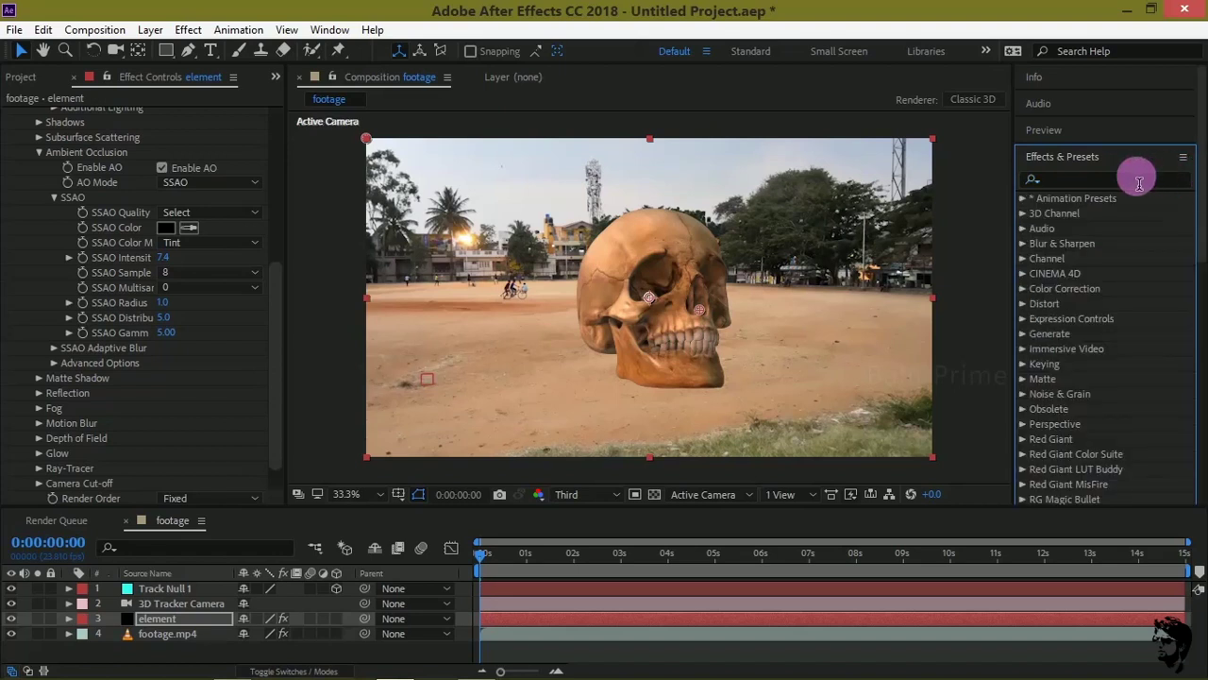
{"action": "left_click", "coordinate": [1140, 182]}
{"action": "type", "text": "fast"}
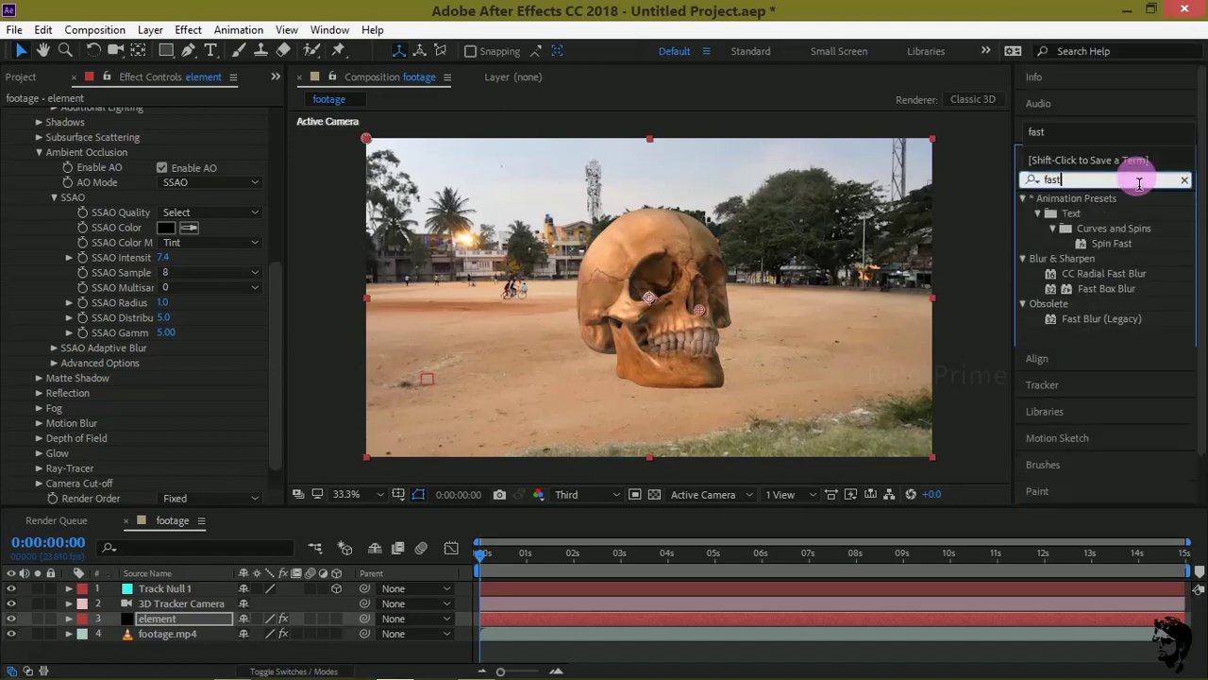
{"action": "left_click", "coordinate": [1117, 289]}
{"action": "left_click_drag", "start_coordinate": [1129, 296], "coordinate": [539, 617]}
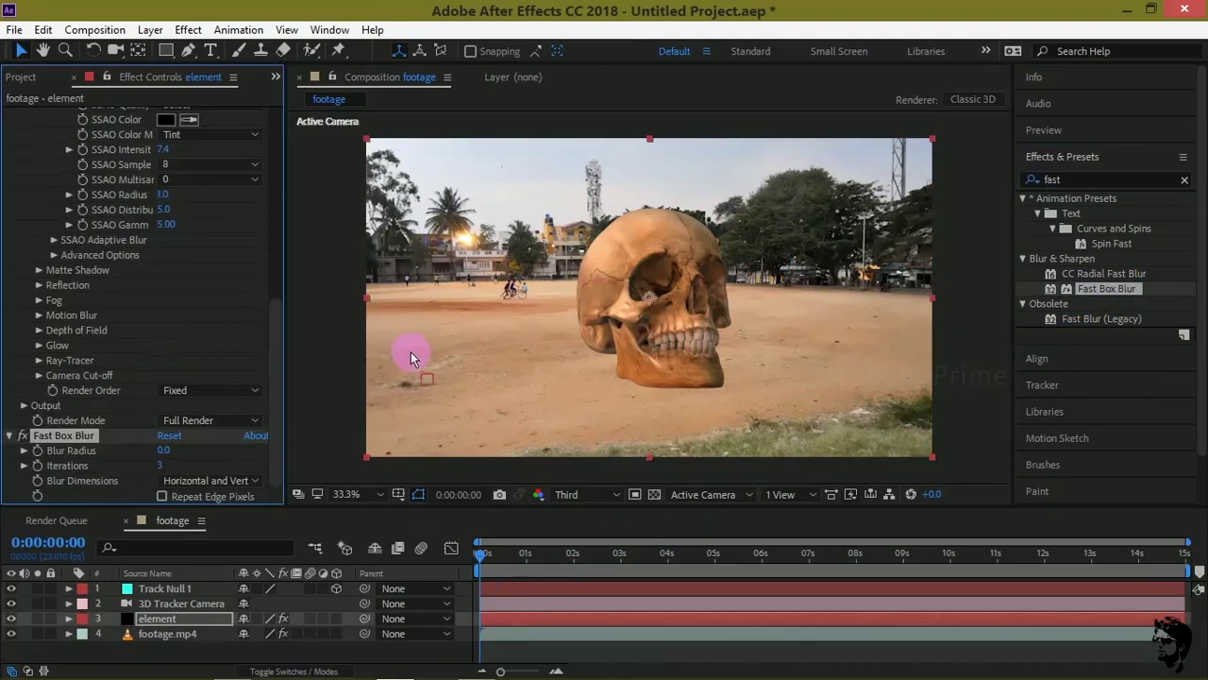
- Set the Blur Radius of the element layer's Fast Box Blur to 0.2
{"action": "key", "text": "BackSpace"}
{"action": "type", "text": ".2"}
{"action": "left_click", "coordinate": [129, 432]}
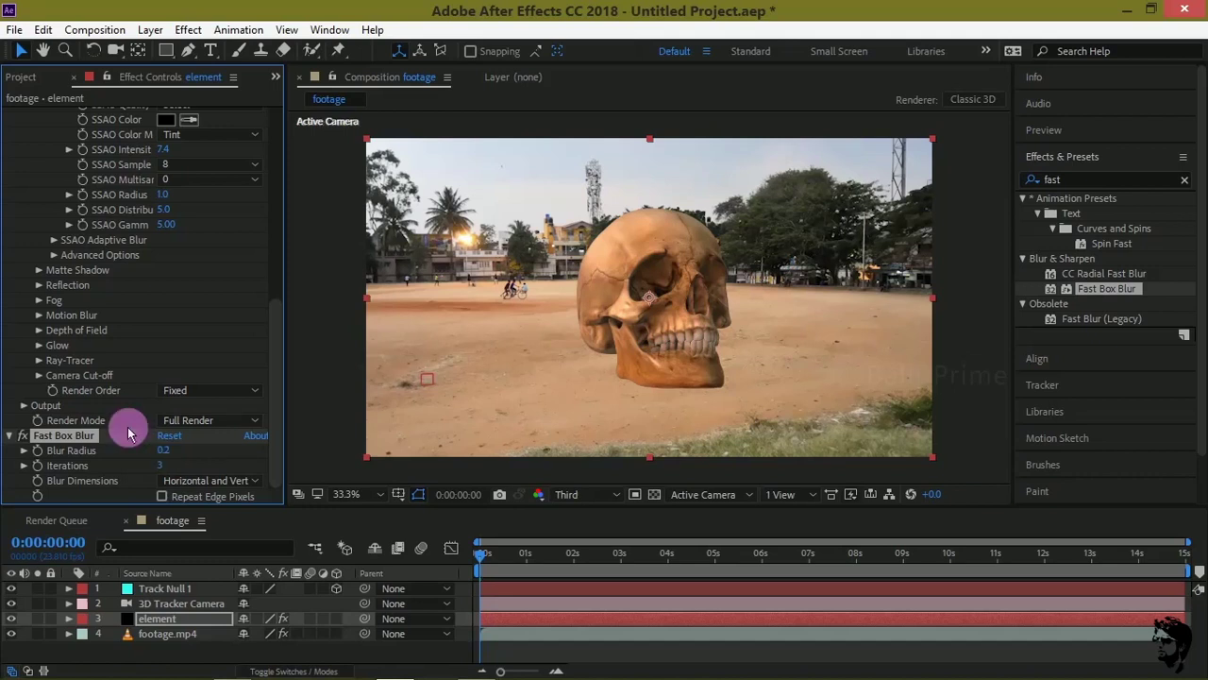
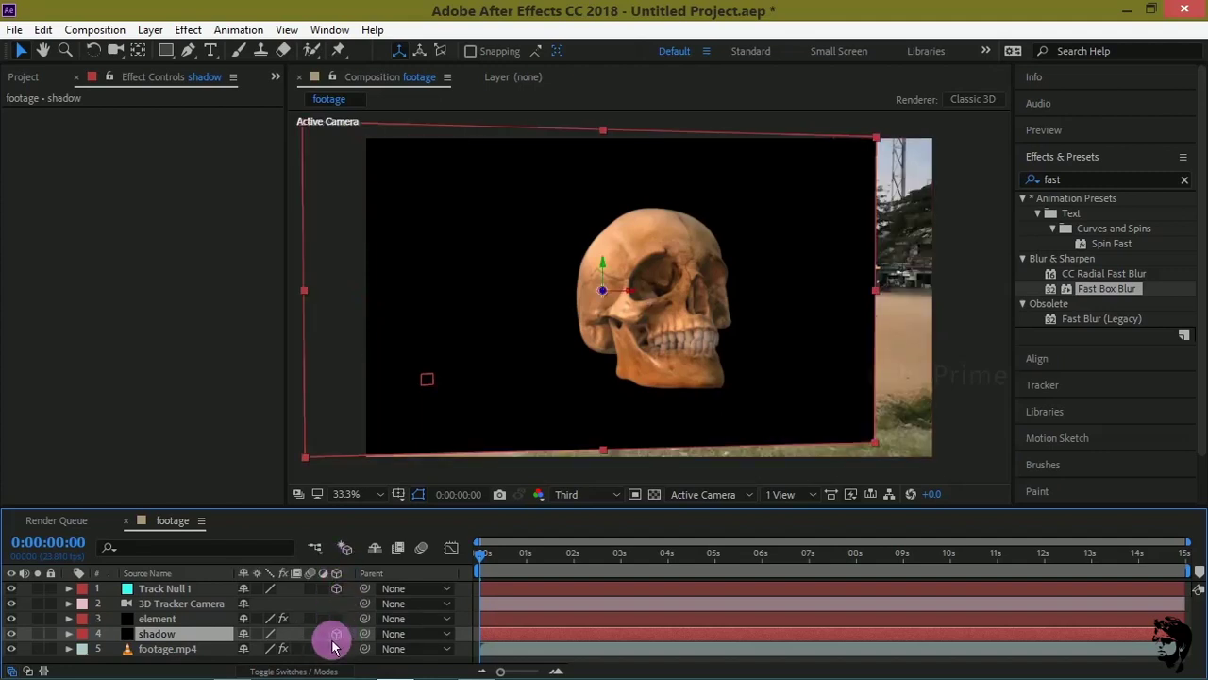
- Lay the shadow layer along the ground with Orientation 300°, 0°, 354° and reposition it behind the skull
{"action": "left_click", "coordinate": [280, 670]}
{"action": "left_click", "coordinate": [281, 670]}
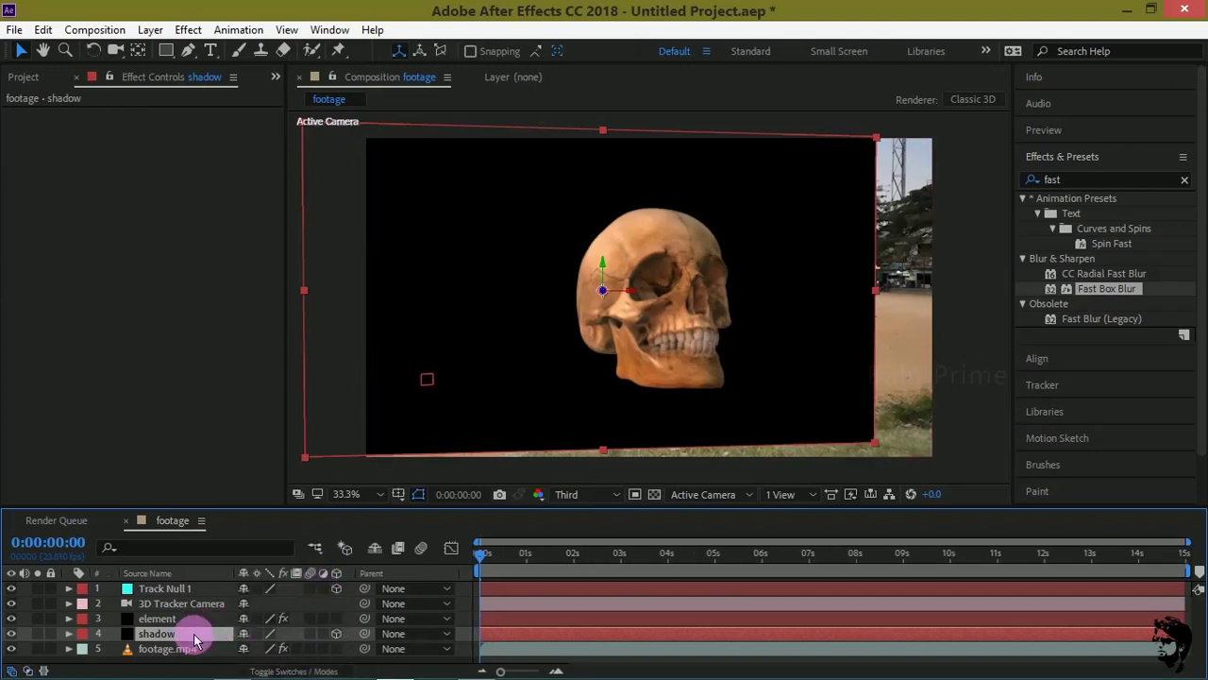
{"action": "key", "text": "r"}
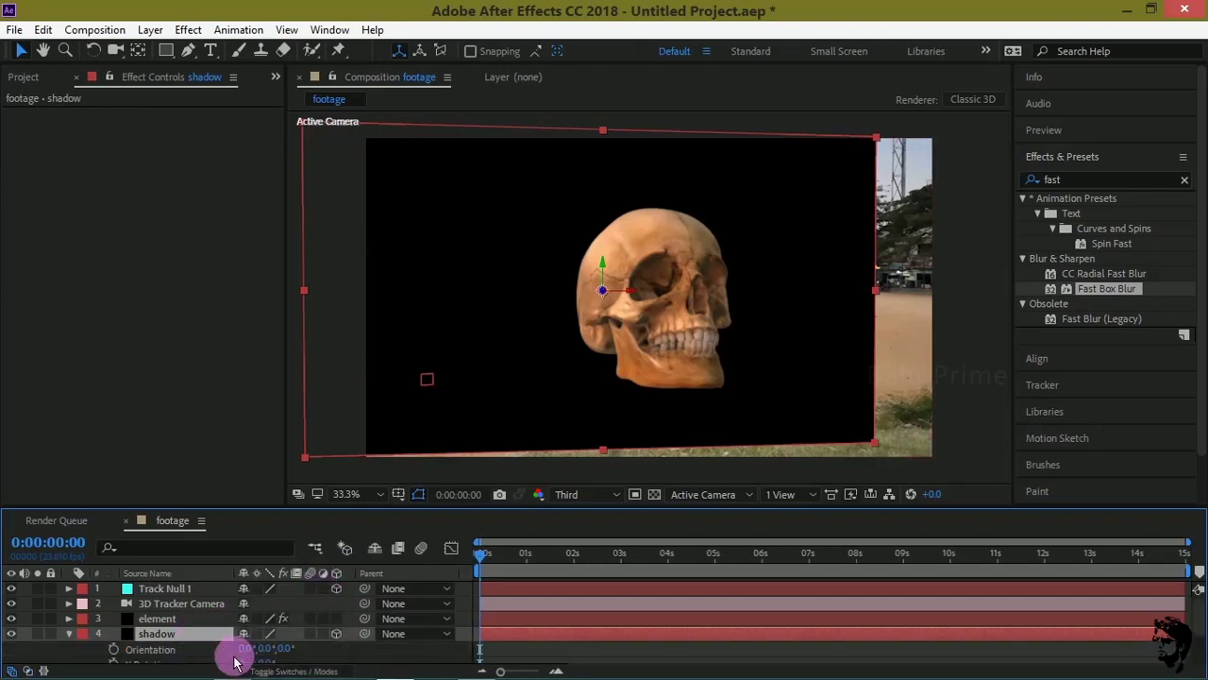
{"action": "left_click_drag", "start_coordinate": [252, 656], "coordinate": [284, 648]}
{"action": "left_click_drag", "start_coordinate": [605, 269], "coordinate": [624, 273]}
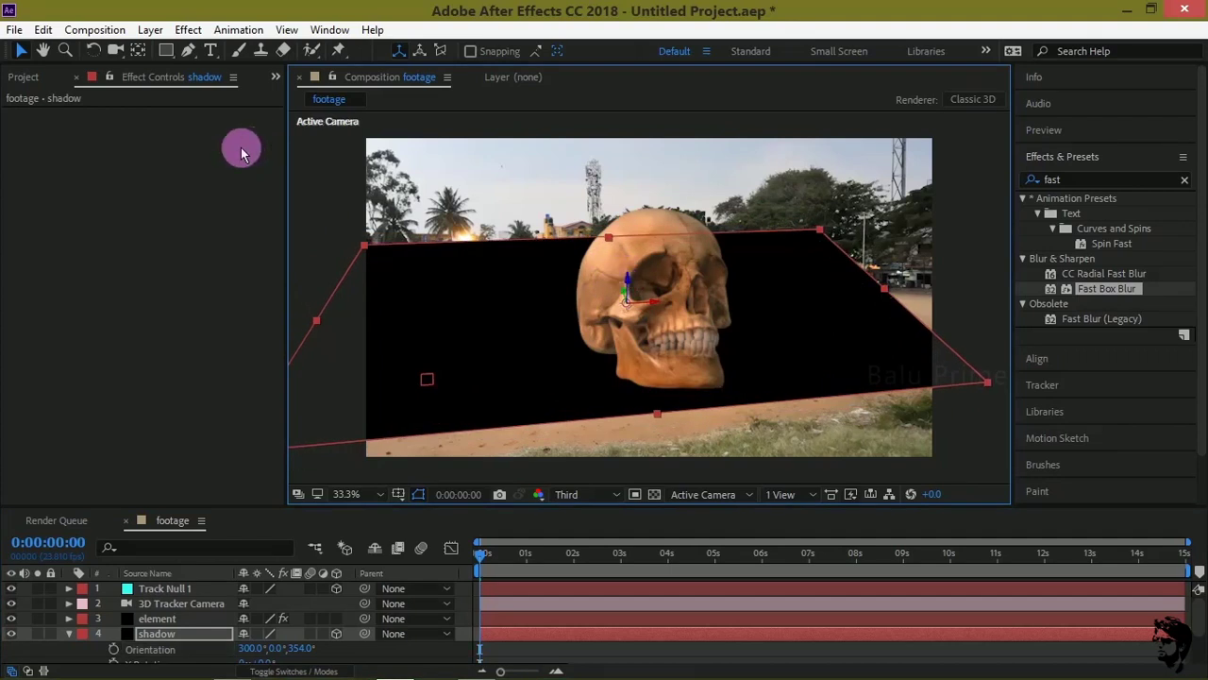
- Draw a closed Pen tool mask on the shadow layer, following the outline of the skull's lower half and jaw
{"action": "left_click", "coordinate": [188, 50]}
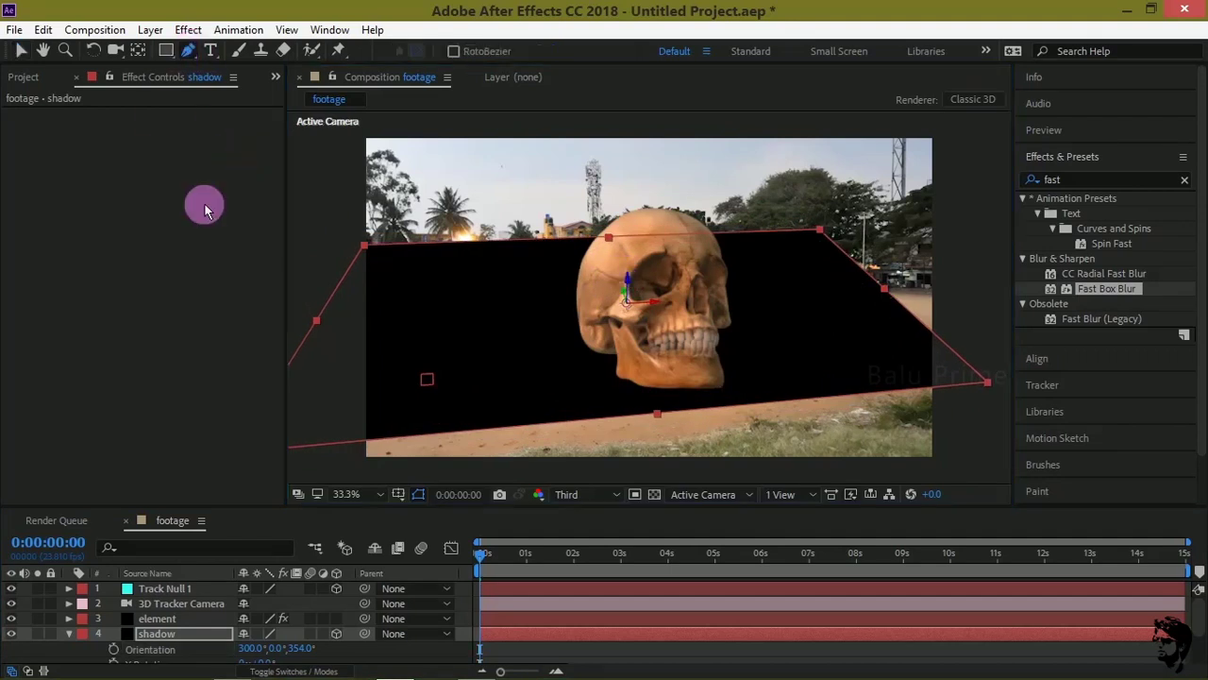
{"action": "left_click", "coordinate": [579, 330]}
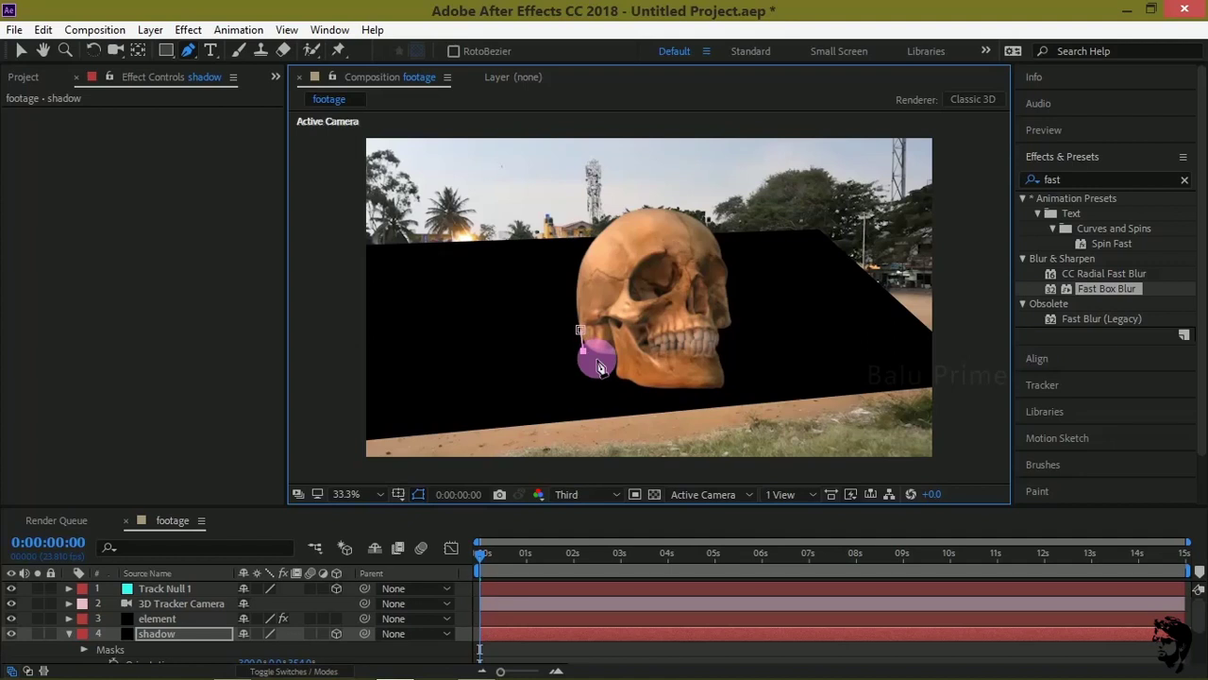
{"action": "left_click", "coordinate": [647, 387]}
{"action": "left_click", "coordinate": [700, 388]}
{"action": "left_click", "coordinate": [729, 384]}
{"action": "left_click", "coordinate": [729, 361]}
{"action": "left_click", "coordinate": [729, 350]}
{"action": "left_click", "coordinate": [738, 332]}
{"action": "left_click", "coordinate": [733, 314]}
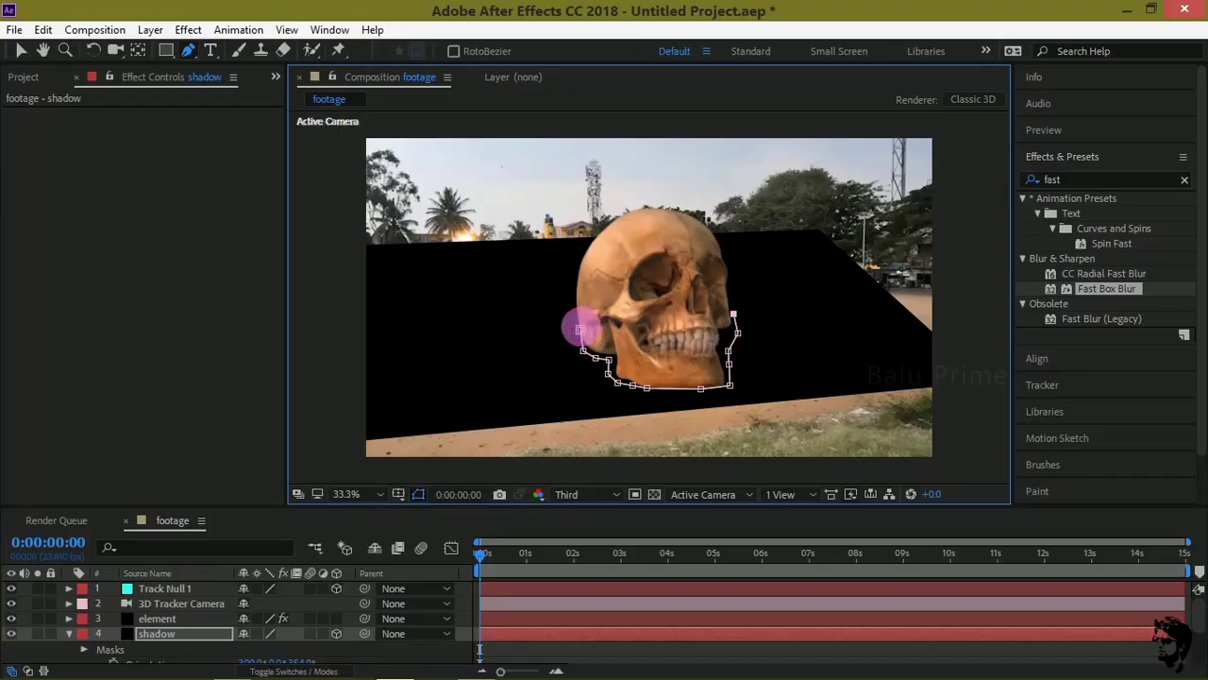
{"action": "left_click", "coordinate": [580, 330]}
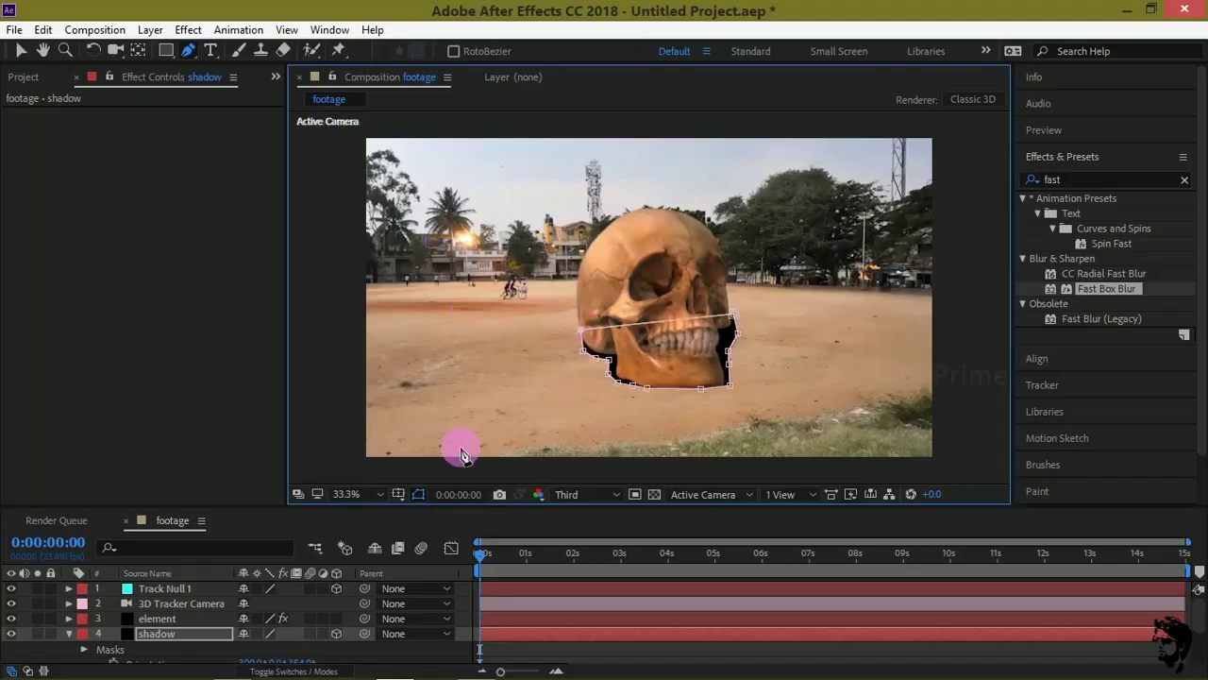
- Refine the shadow mask by moving its points along the underside of the jaw and the notch behind it
{"action": "left_click", "coordinate": [651, 389]}
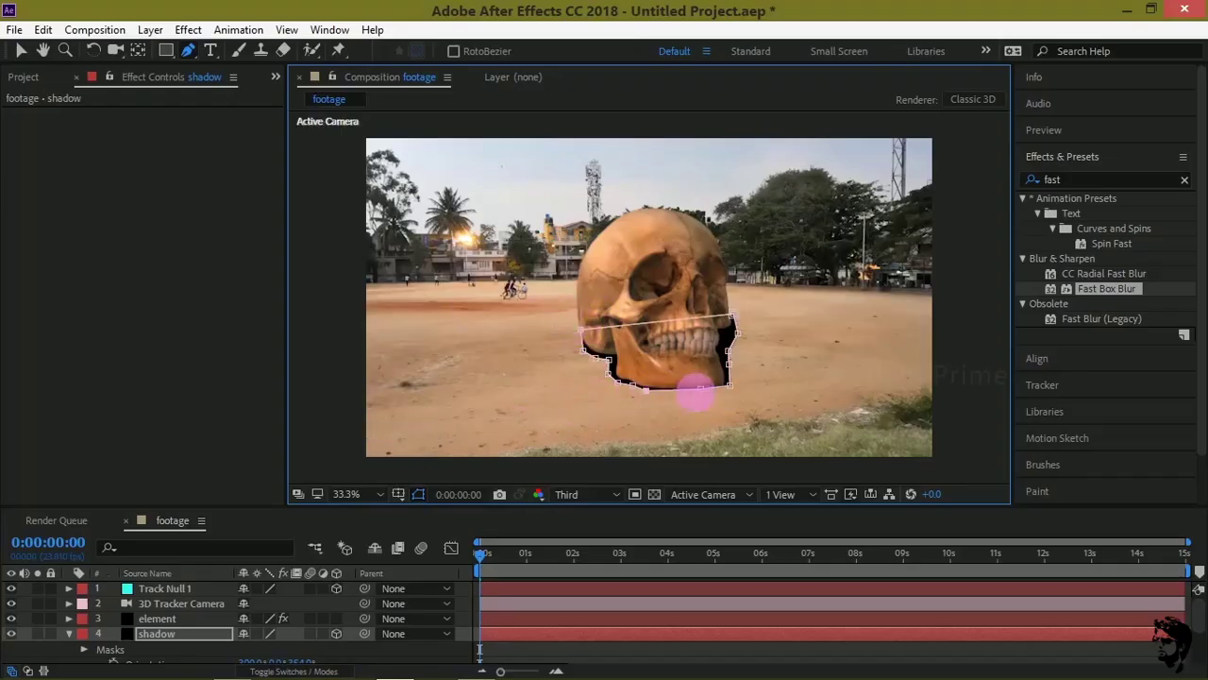
{"action": "left_click", "coordinate": [619, 387]}
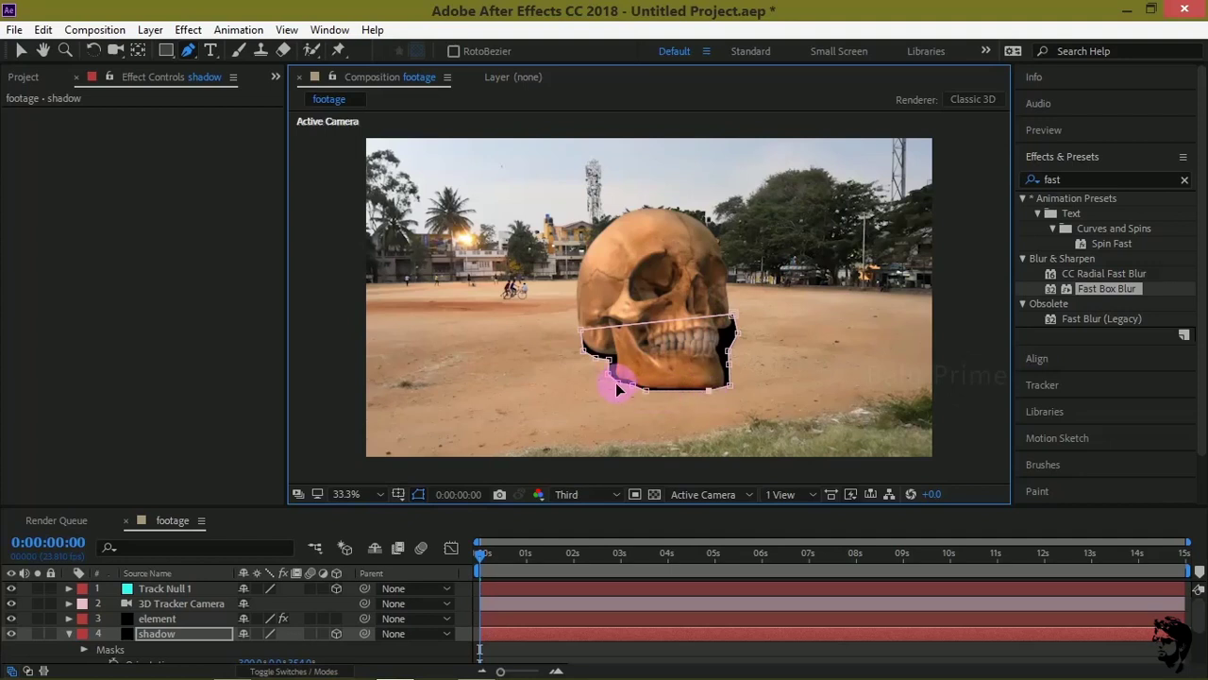
{"action": "left_click", "coordinate": [624, 356]}
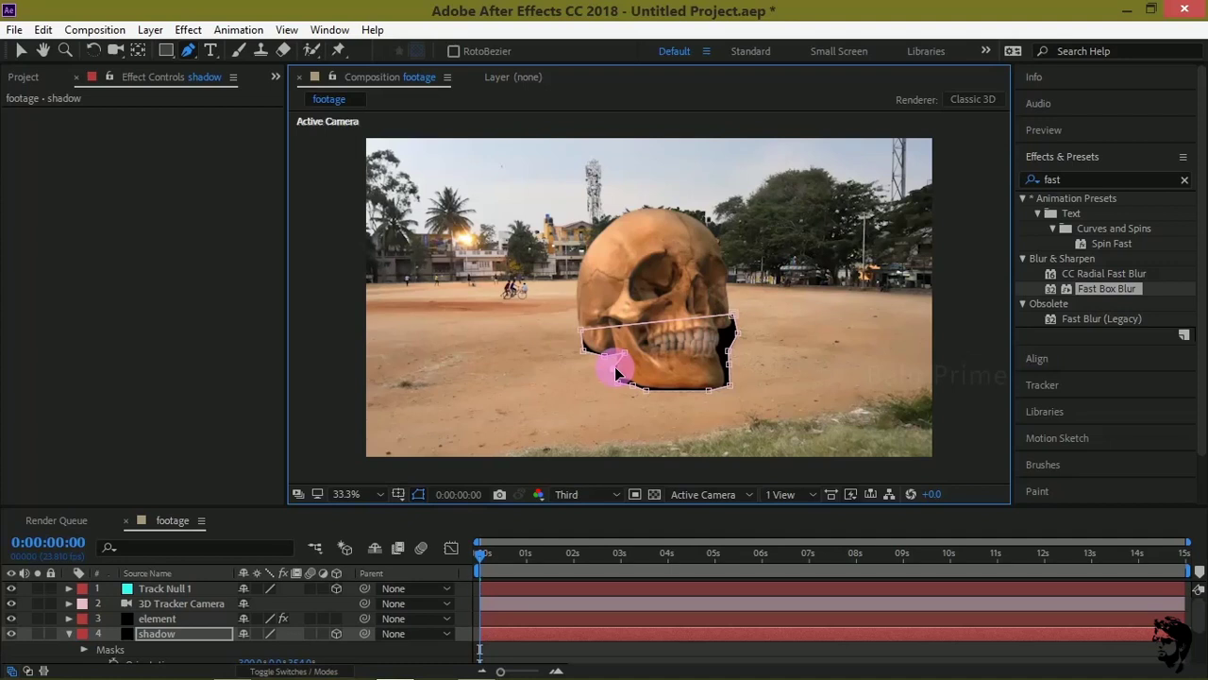
{"action": "scroll", "coordinate": [83, 640], "scroll_direction": "down", "scroll_amount": 2}
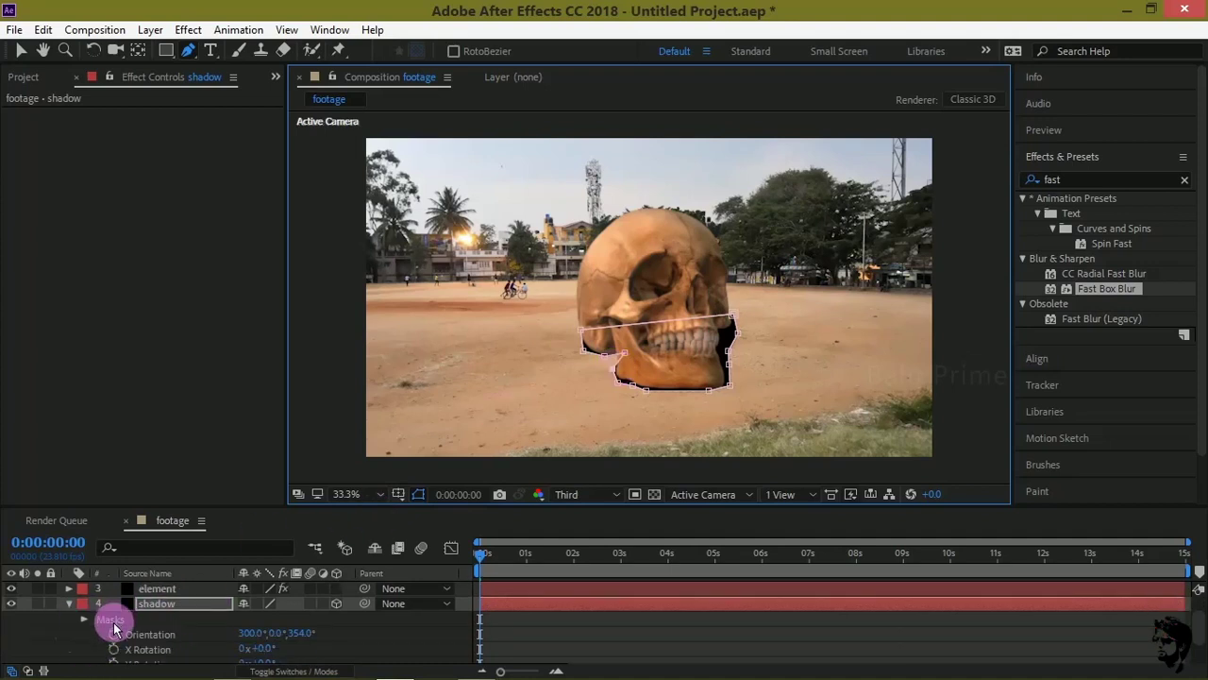
- Set the Mask Feather of the shadow layer's Mask 1 to 75 pixels
{"action": "left_click", "coordinate": [83, 619]}
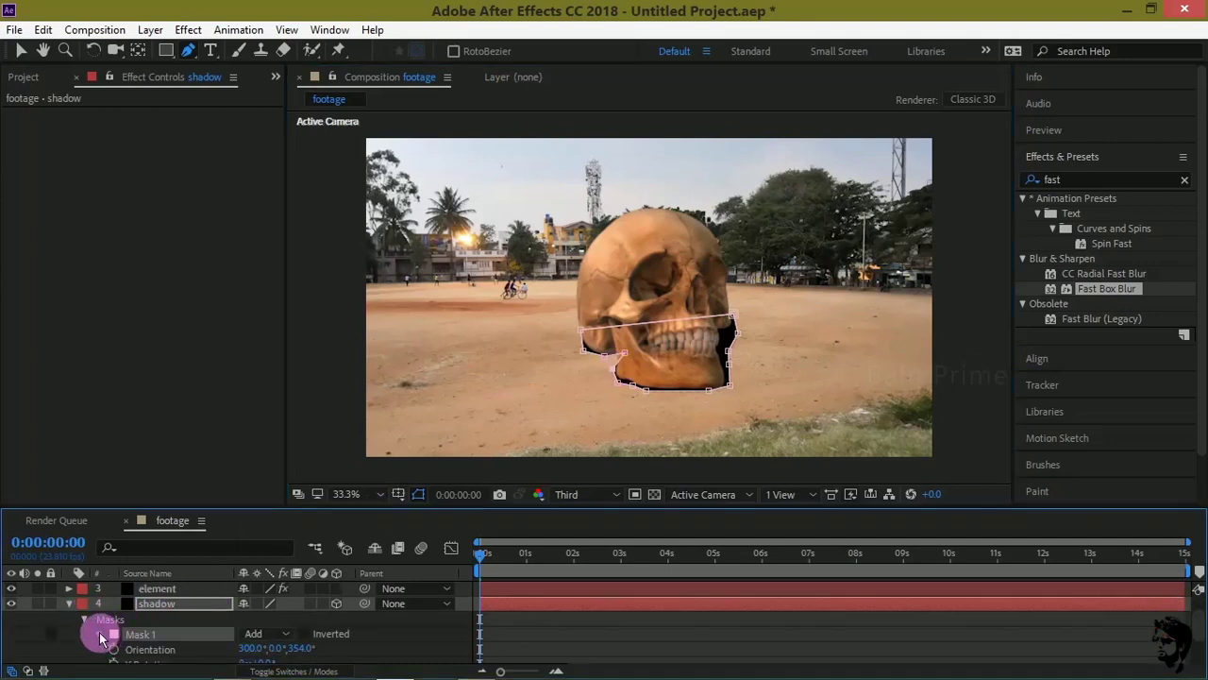
{"action": "left_click", "coordinate": [101, 634]}
{"action": "left_click_drag", "start_coordinate": [264, 625], "coordinate": [302, 625]}
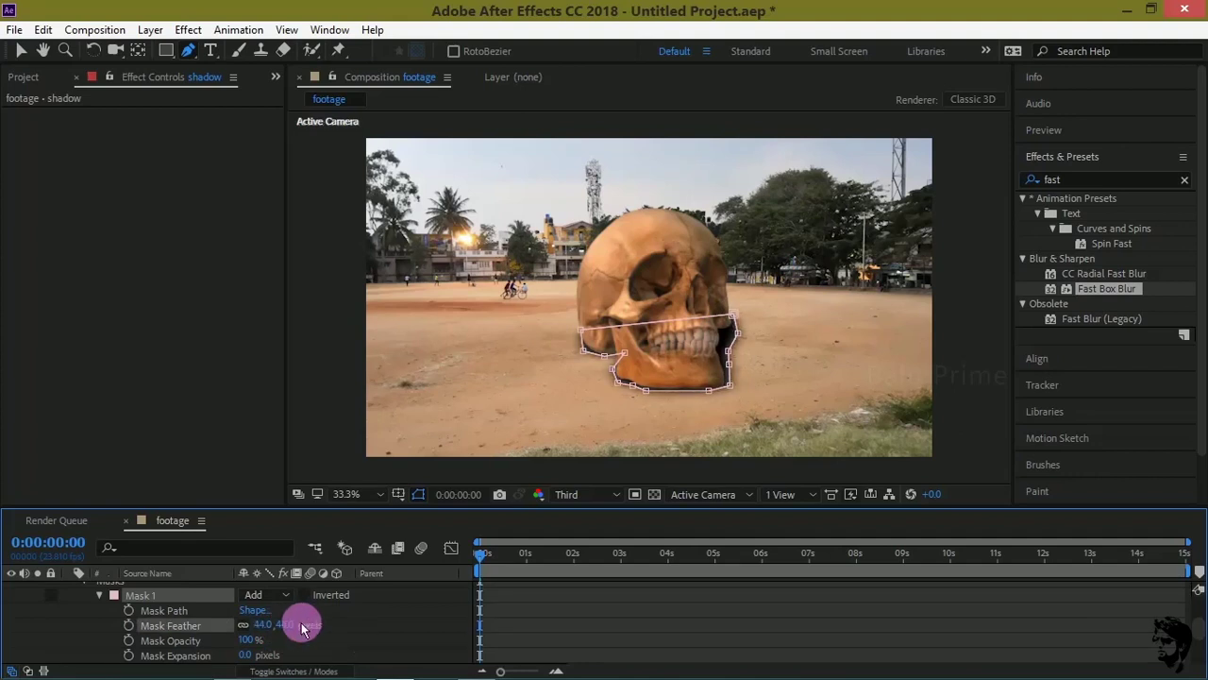
{"action": "type", "text": "5"}
{"action": "key", "text": "Return"}
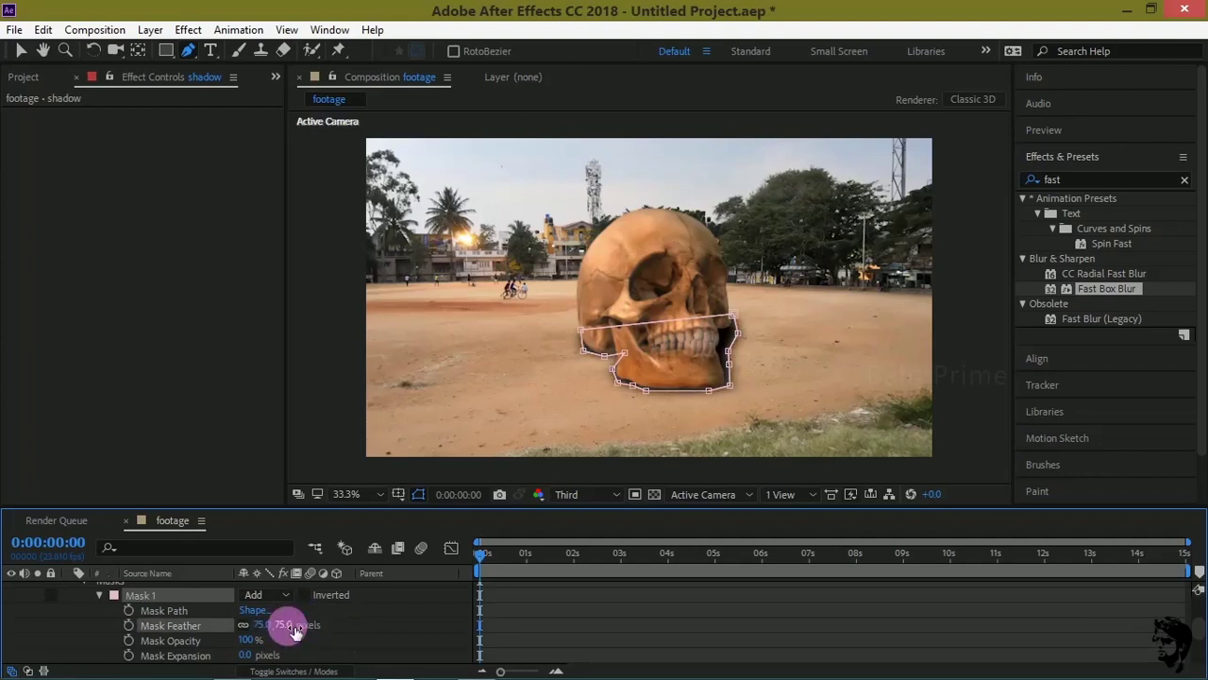
{"action": "left_click", "coordinate": [345, 618]}
- Set the shadow layer's Opacity to 50% and preview the composite, returning to the first frame
{"action": "scroll", "coordinate": [273, 615], "scroll_direction": "up", "scroll_amount": 2}
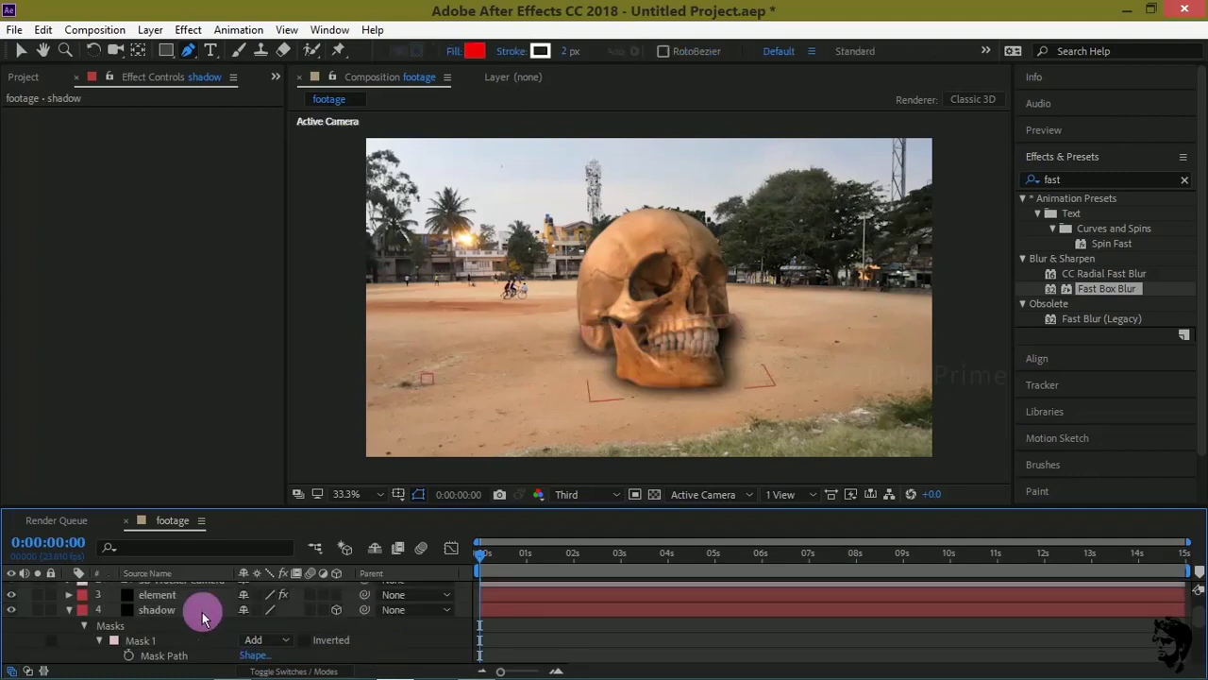
{"action": "left_click", "coordinate": [162, 612]}
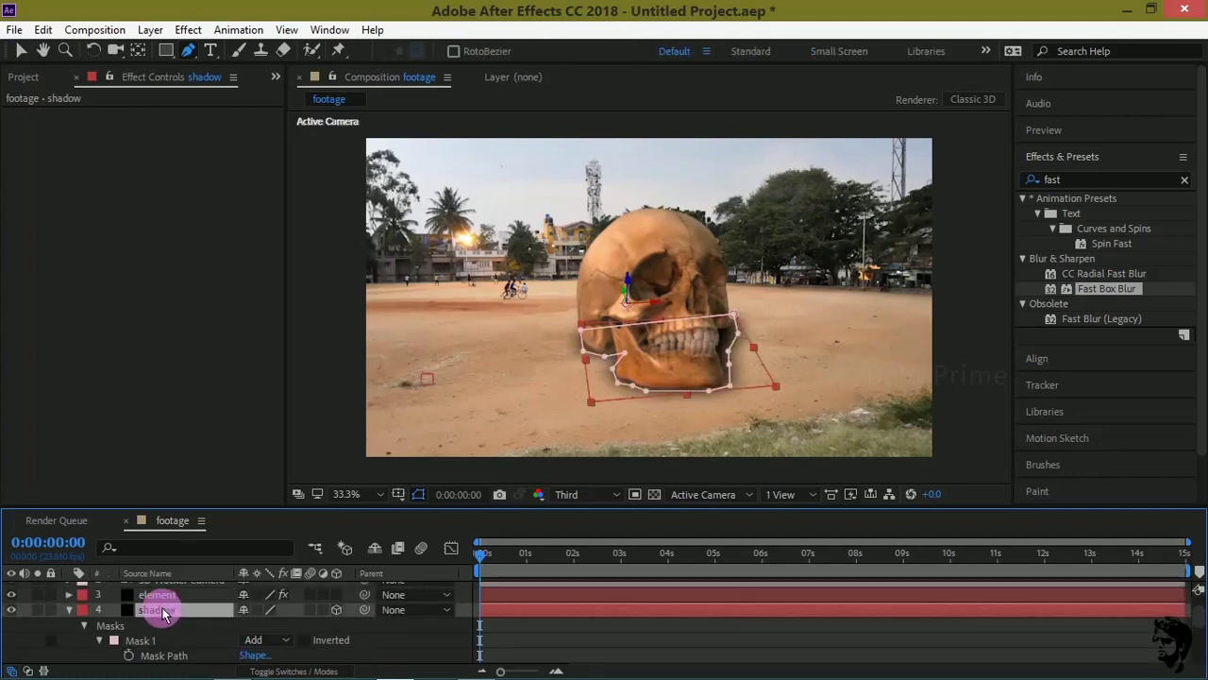
{"action": "key", "text": "t"}
{"action": "scroll", "coordinate": [161, 612], "scroll_direction": "up", "scroll_amount": 1}
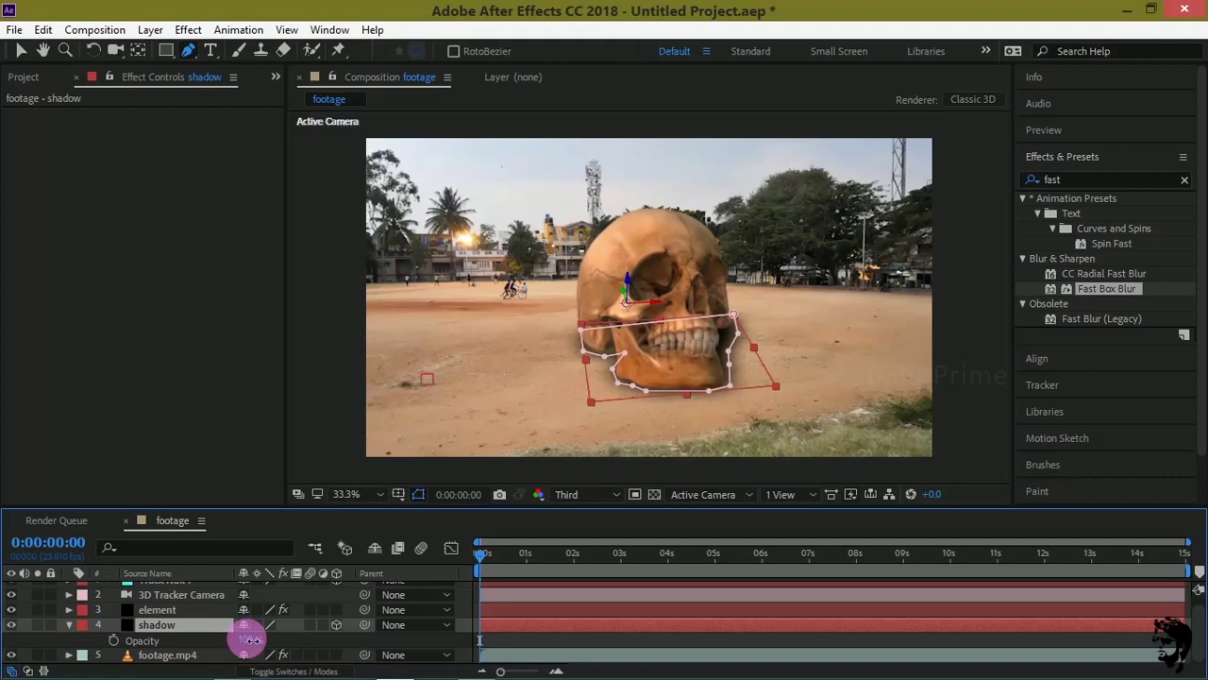
{"action": "key", "text": "Return"}
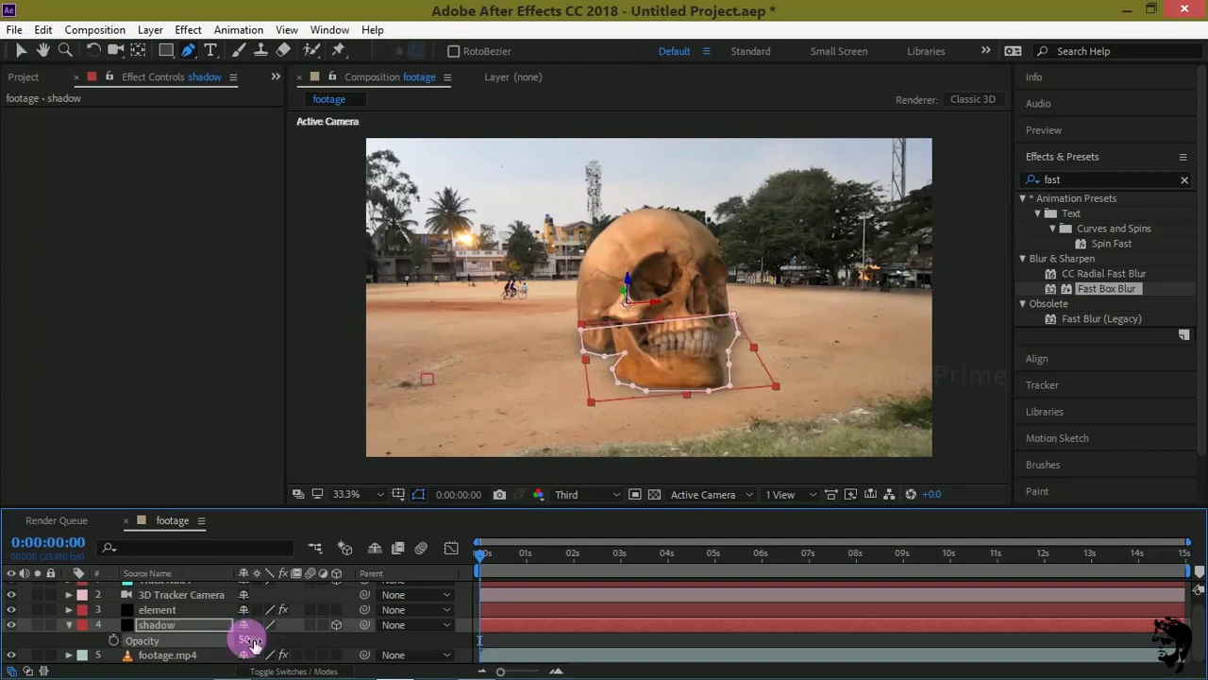
{"action": "left_click", "coordinate": [412, 641]}
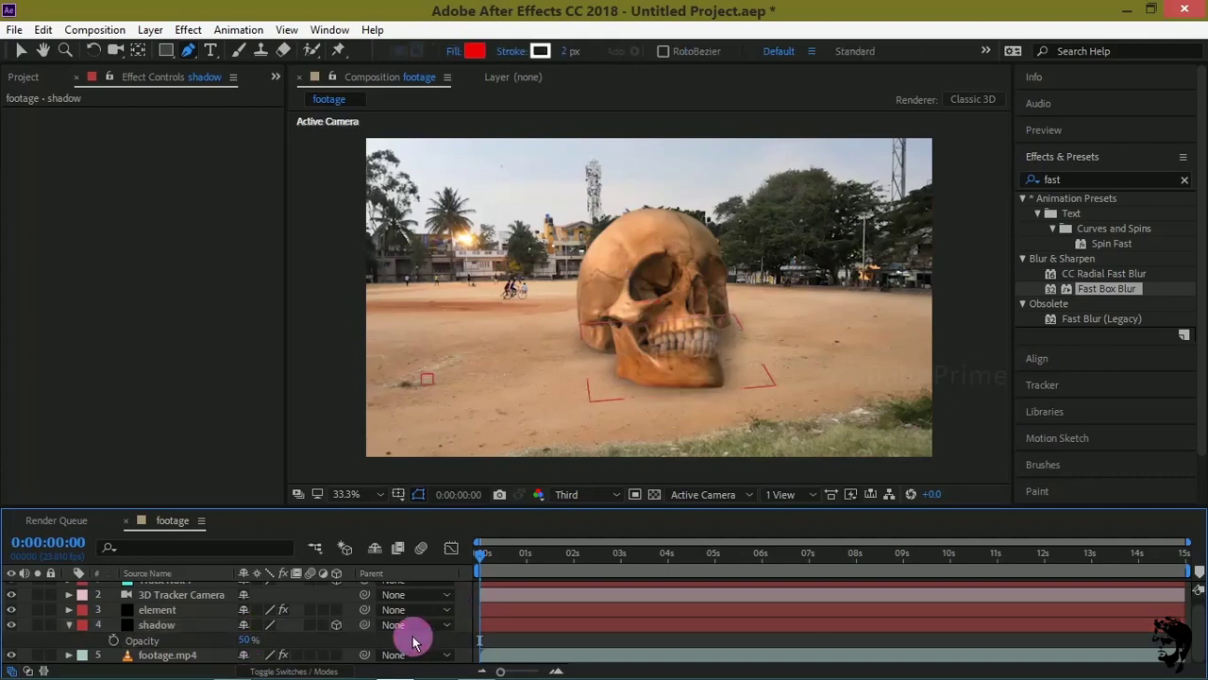
{"action": "key", "text": "space"}
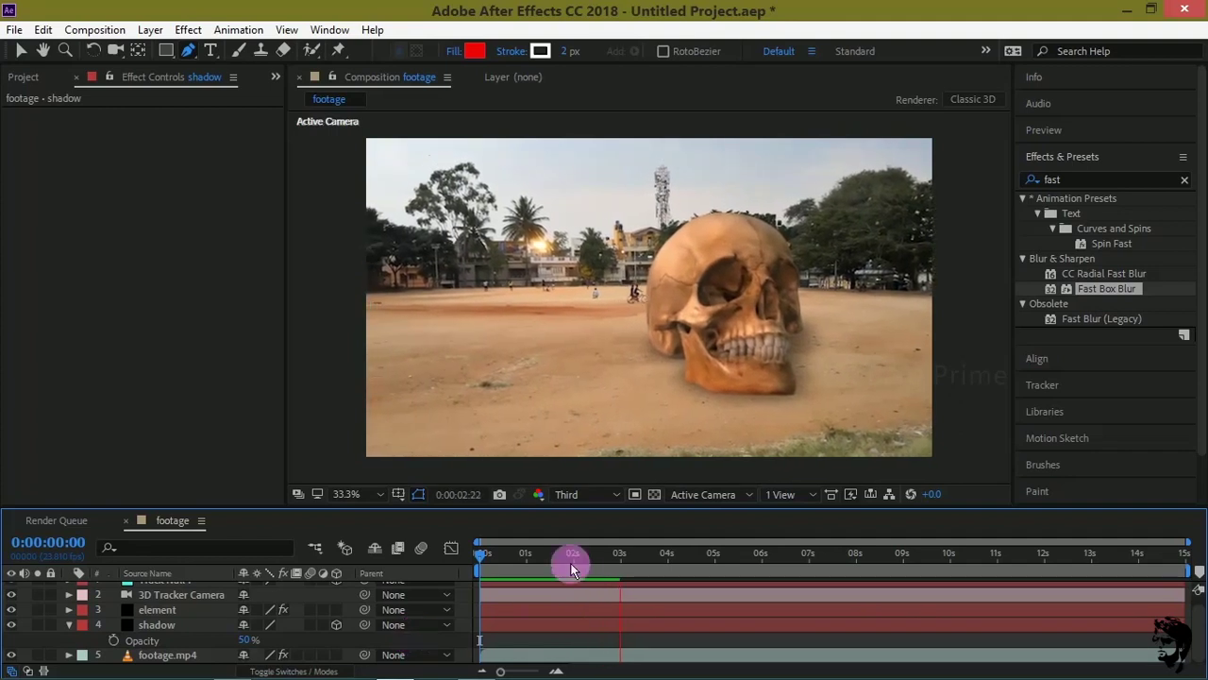
{"action": "left_click", "coordinate": [476, 557]}
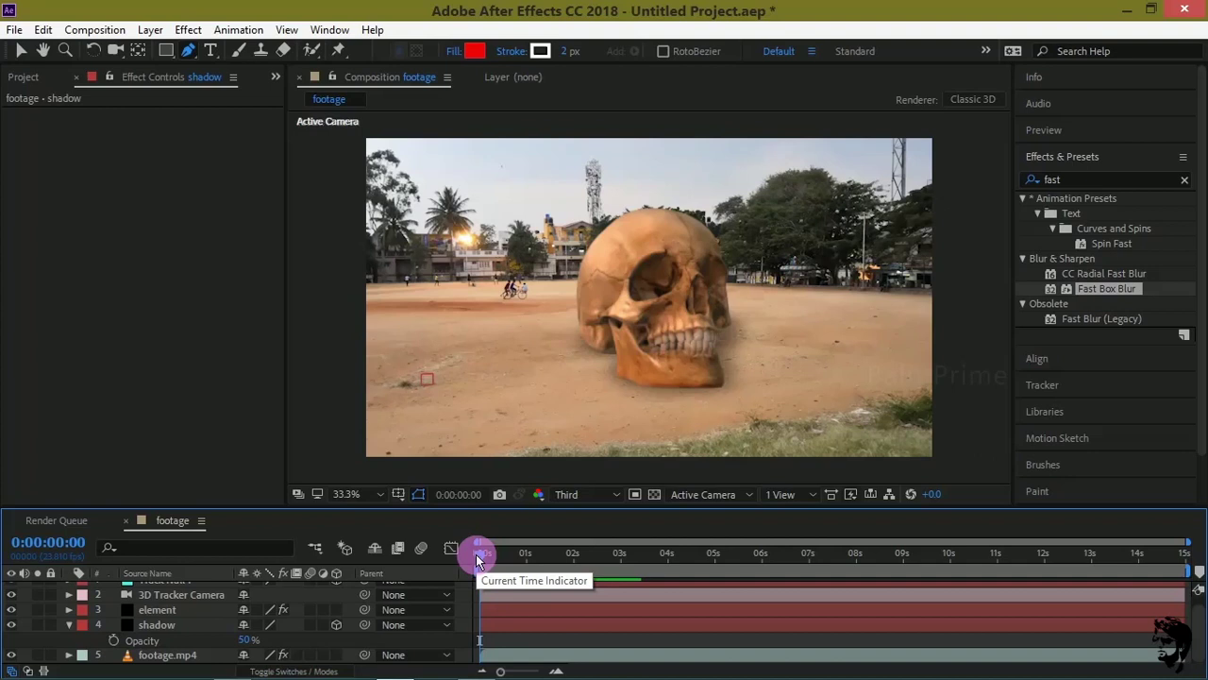
- Duplicate the skull model in the element layer's Scene Setup and move the copy beside the original at X -0.95
{"action": "left_click", "coordinate": [146, 617]}
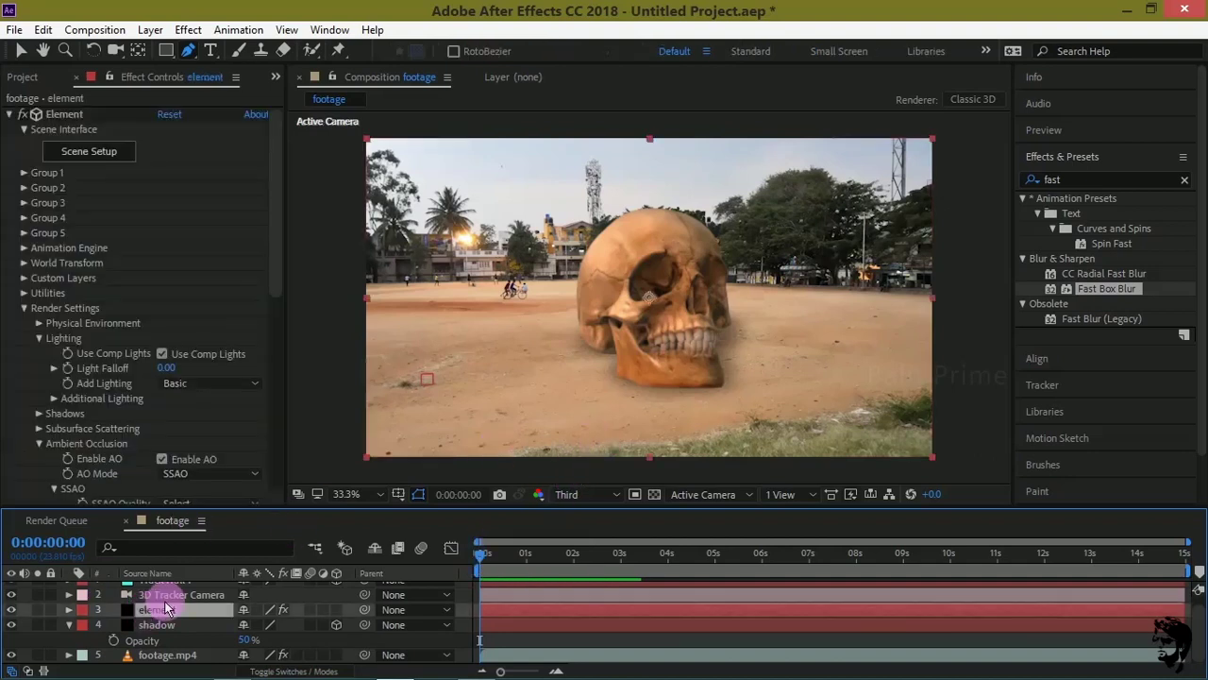
{"action": "left_click", "coordinate": [79, 159]}
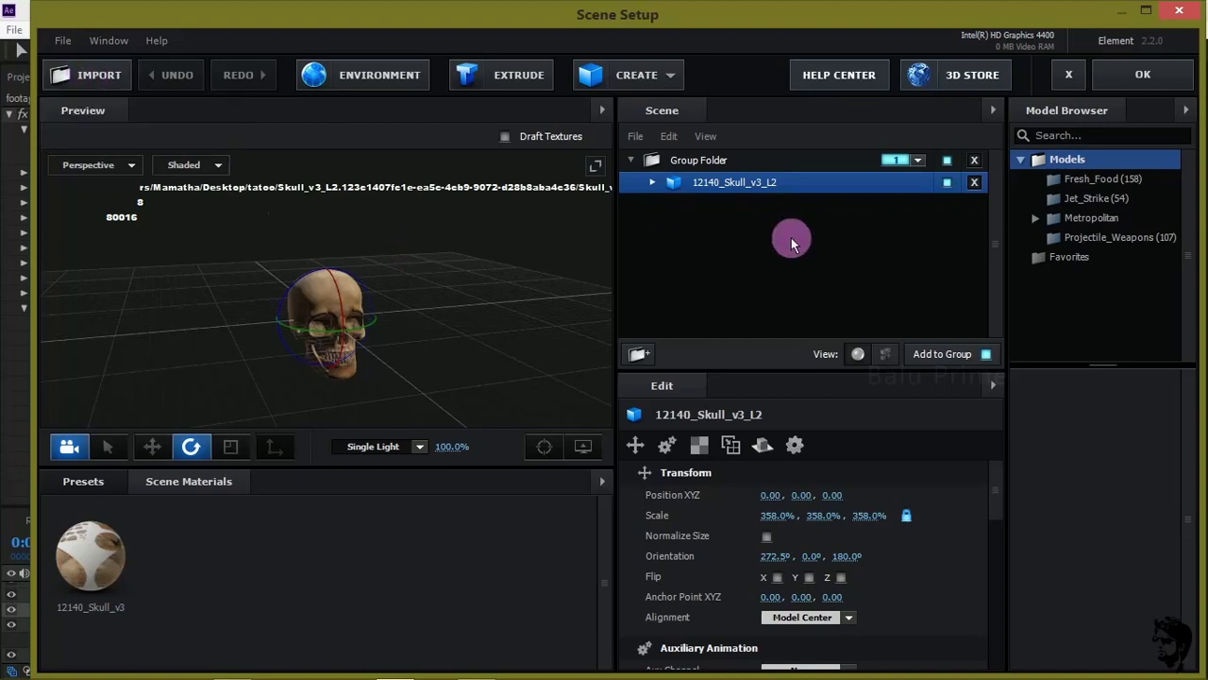
{"action": "right_click", "coordinate": [739, 186]}
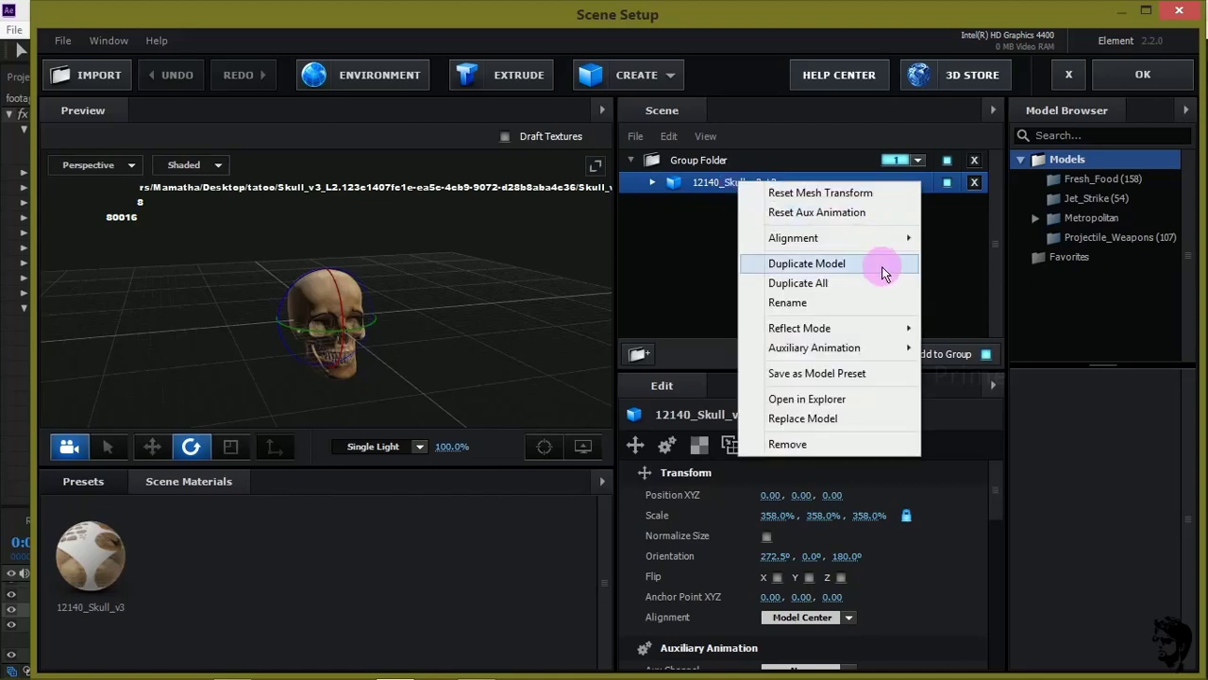
{"action": "left_click", "coordinate": [825, 265]}
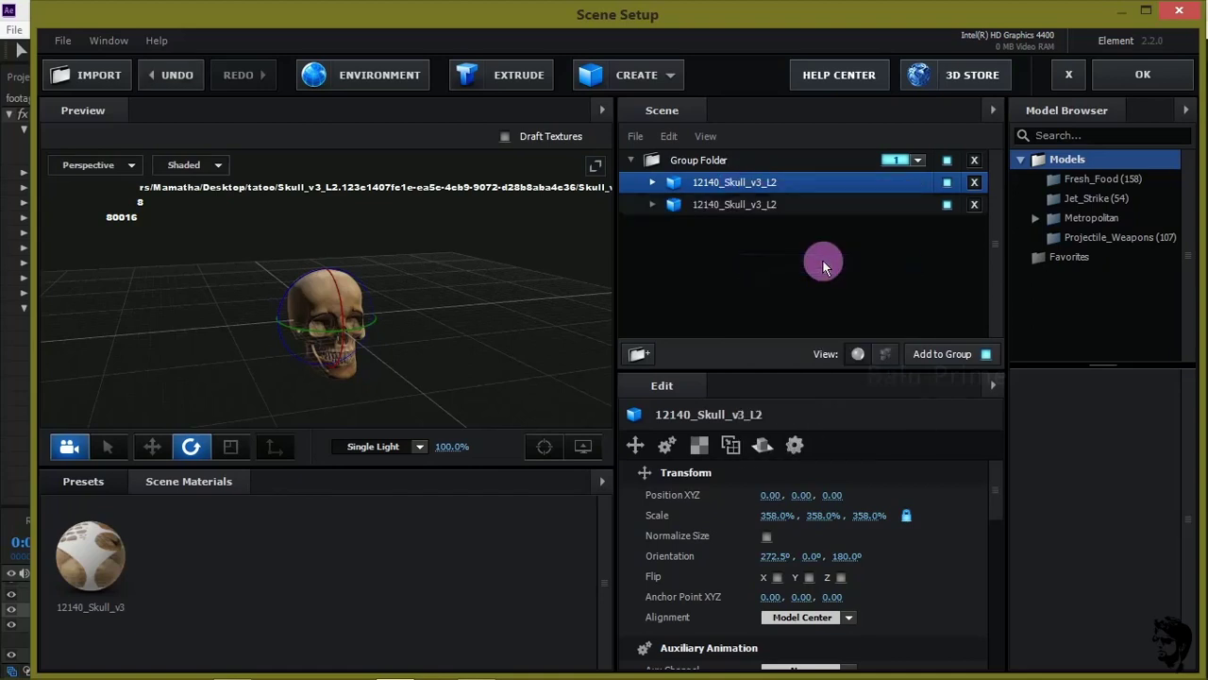
{"action": "left_click", "coordinate": [736, 209]}
{"action": "left_click", "coordinate": [152, 446]}
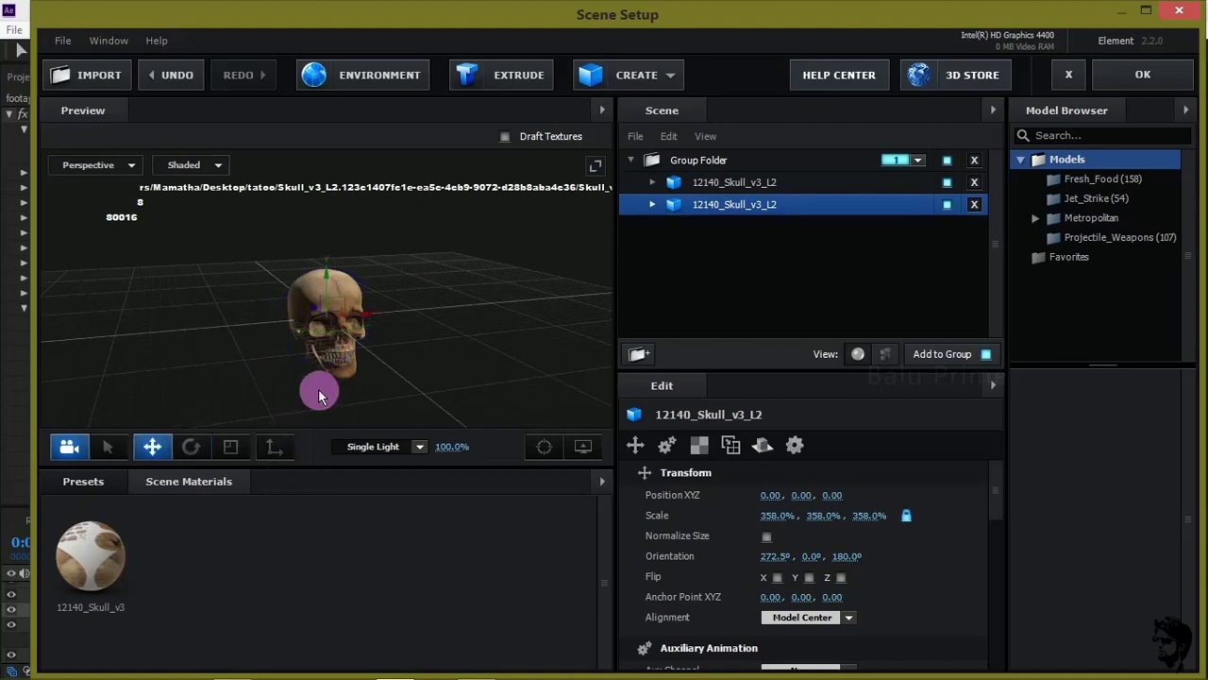
{"action": "left_click_drag", "start_coordinate": [368, 309], "coordinate": [231, 320]}
- Rotate the duplicate skull onto its side with Orientation 291.4°, 83.2°, 201.2° and enlarge it to 477.5%
{"action": "left_click", "coordinate": [190, 447]}
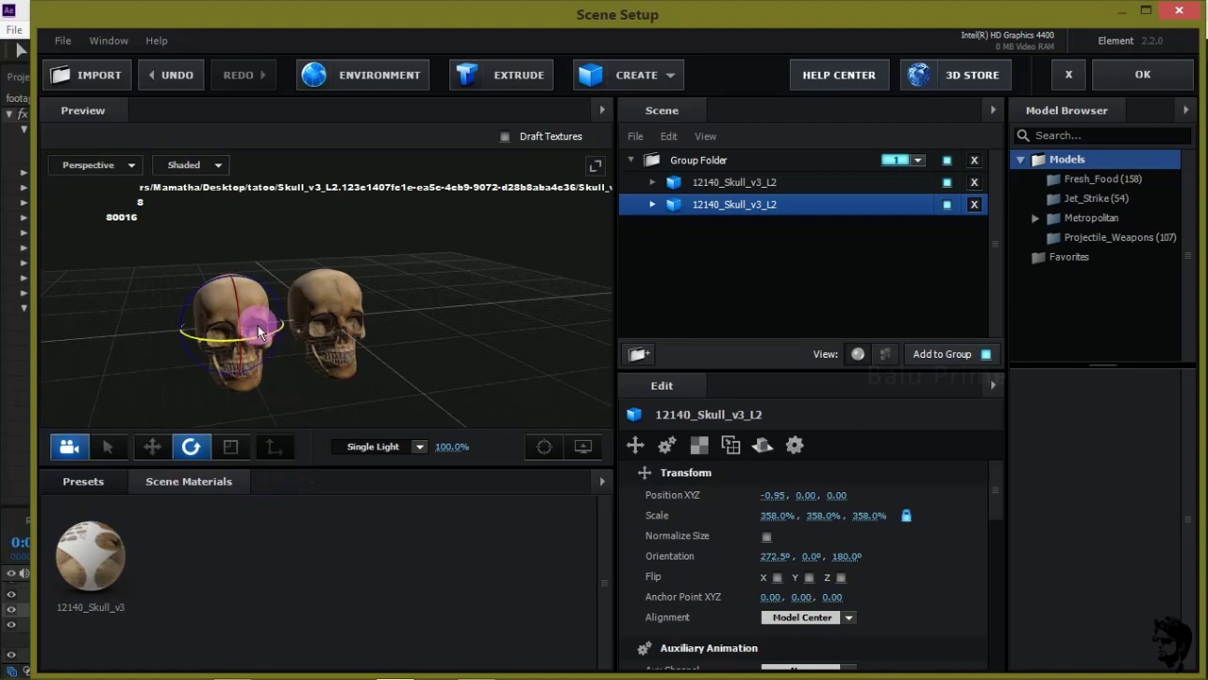
{"action": "left_click_drag", "start_coordinate": [231, 278], "coordinate": [391, 305]}
{"action": "left_click_drag", "start_coordinate": [836, 534], "coordinate": [1017, 504]}
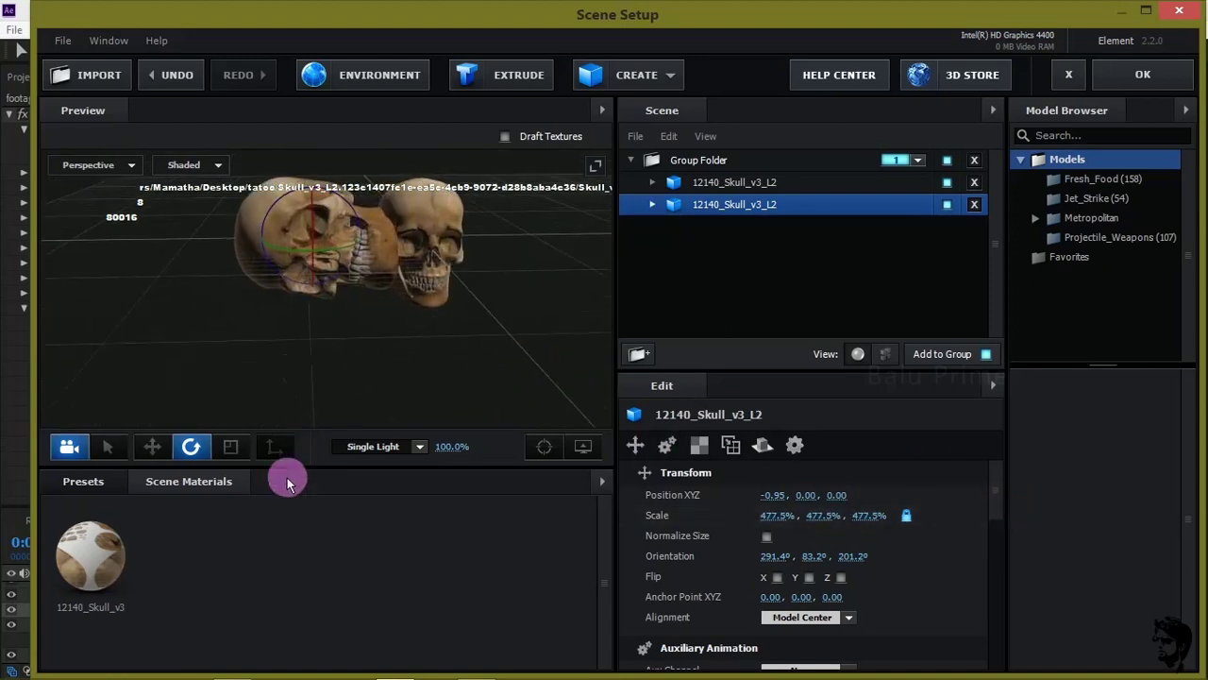
- Move the enlarged sideways skull farther from the upright one, to X -1.16
{"action": "left_click", "coordinate": [152, 447]}
{"action": "left_click_drag", "start_coordinate": [348, 233], "coordinate": [324, 236]}
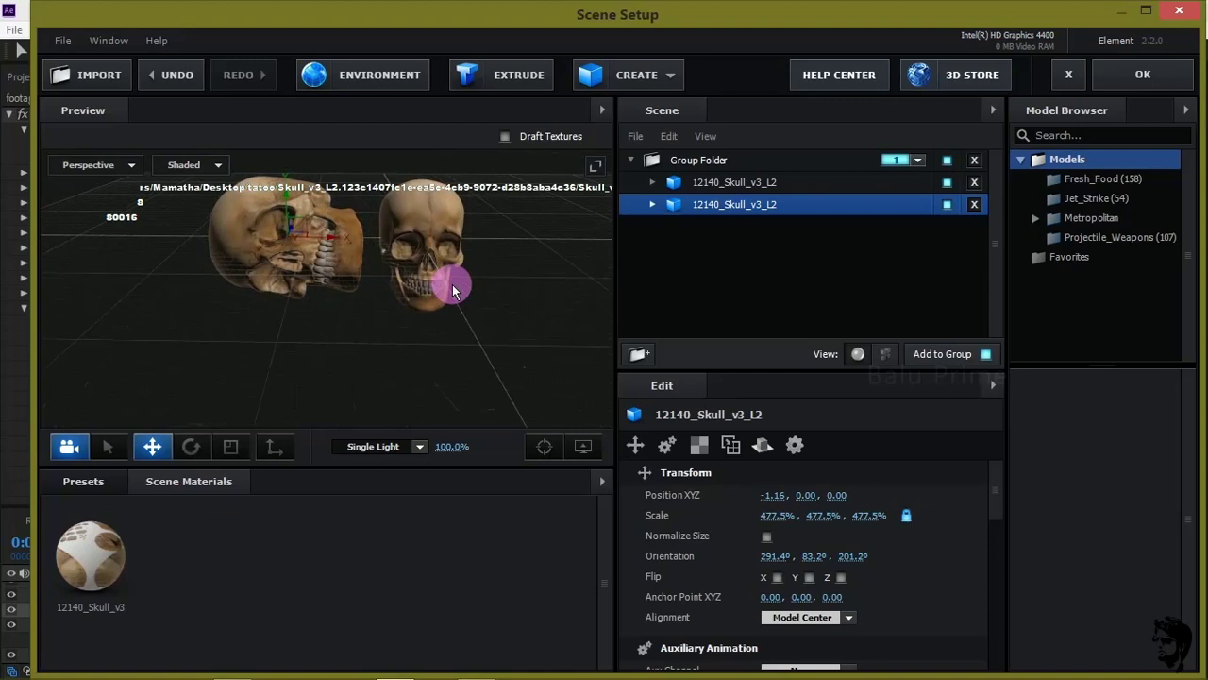
{"action": "left_click_drag", "start_coordinate": [448, 349], "coordinate": [795, 256]}
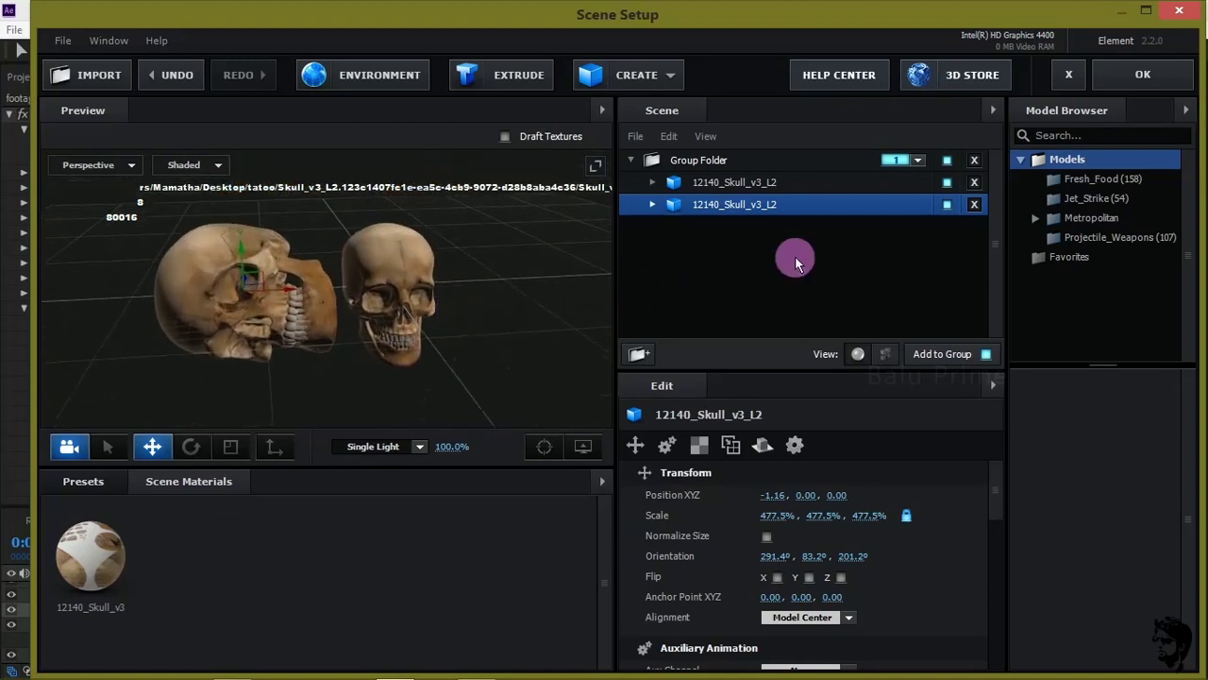
- Duplicate the sideways skull model and move the copy to the other side of the upright skull, at X 0.99
{"action": "right_click", "coordinate": [724, 207]}
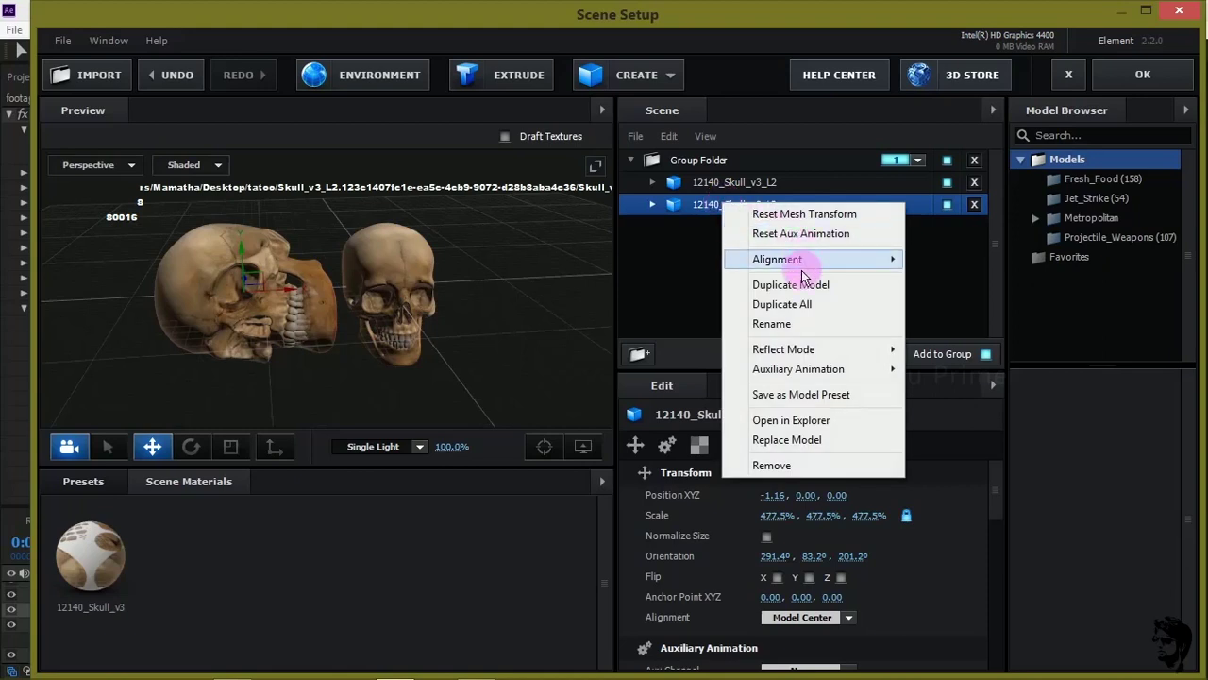
{"action": "left_click", "coordinate": [769, 285]}
{"action": "left_click", "coordinate": [152, 446]}
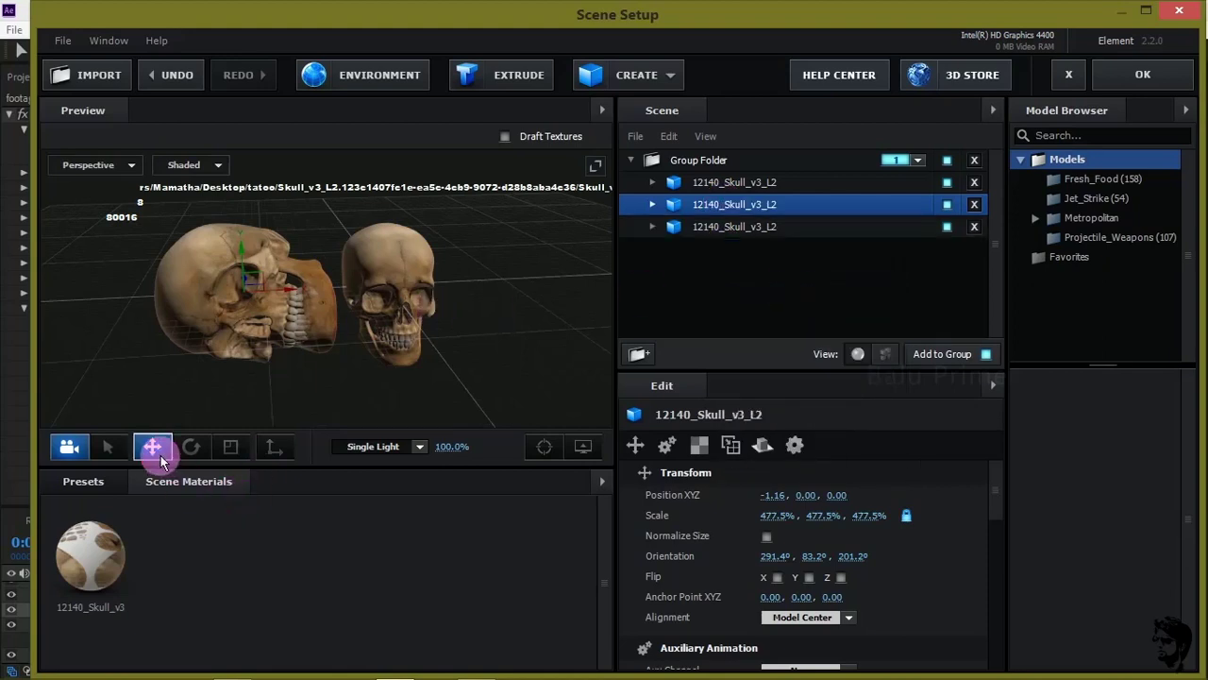
{"action": "left_click", "coordinate": [165, 458]}
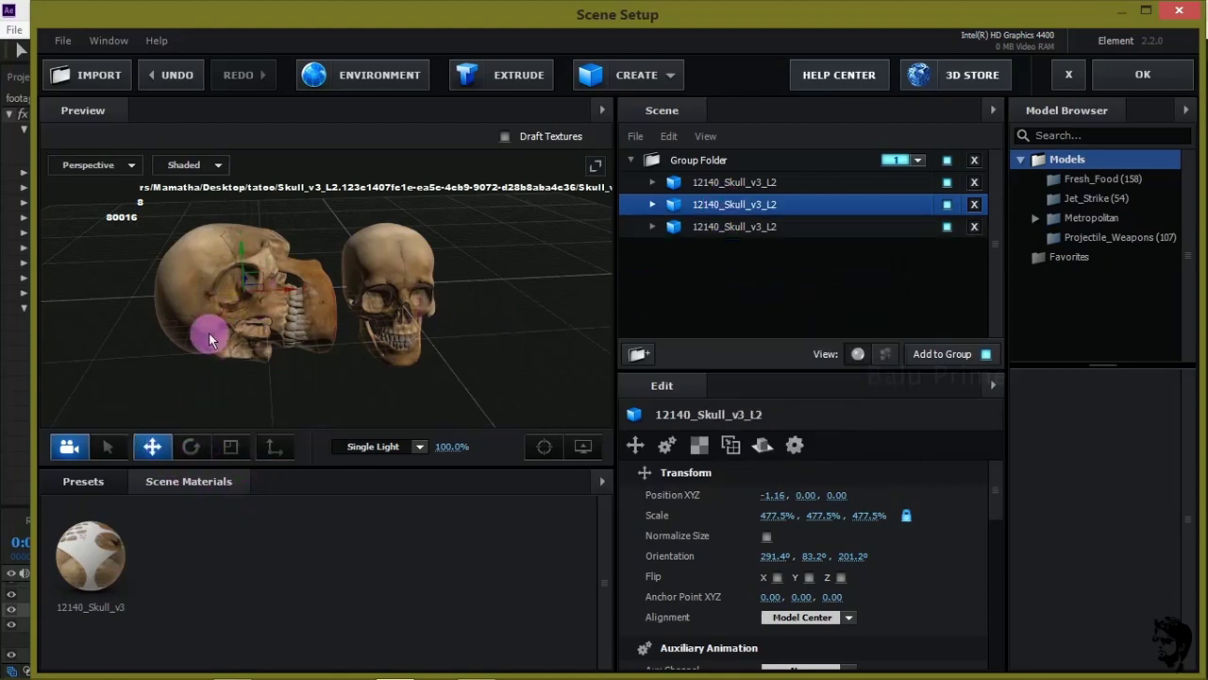
{"action": "left_click_drag", "start_coordinate": [287, 286], "coordinate": [541, 275]}
- Turn the third skull upright with Orientation 272.5°, 359.3°, 180°, place it behind at Position 0.67, 0.30, 2.10, and accept the scene
{"action": "left_click", "coordinate": [190, 447]}
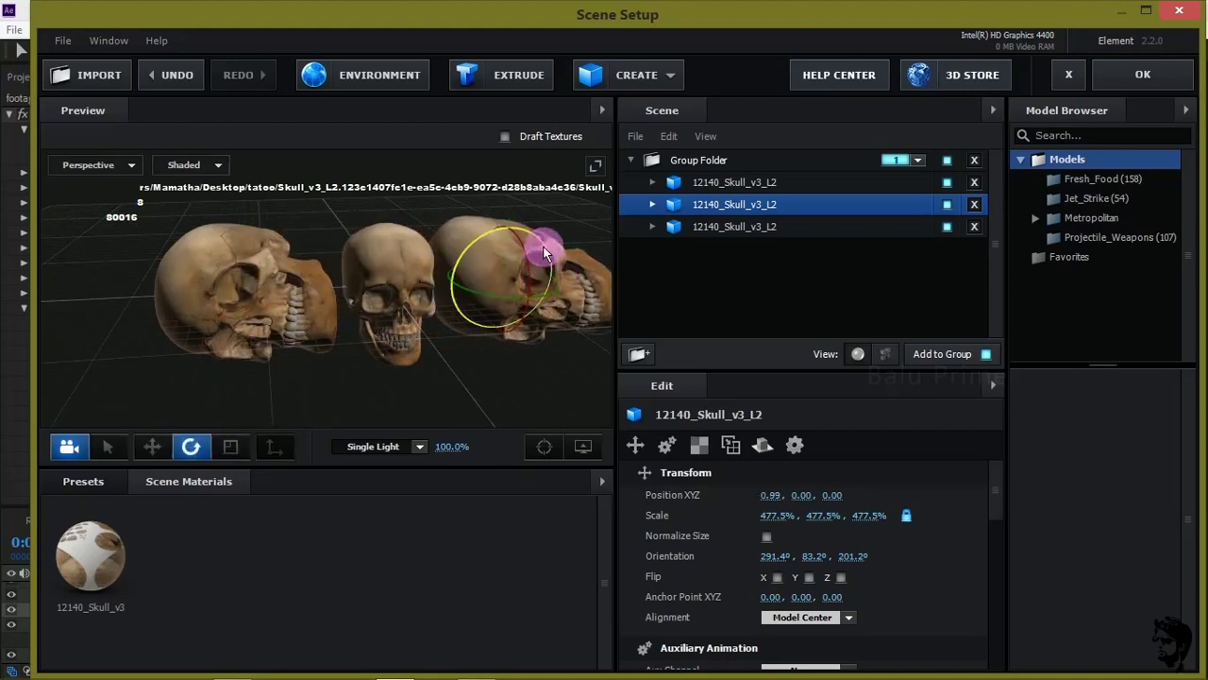
{"action": "left_click_drag", "start_coordinate": [550, 251], "coordinate": [426, 312]}
{"action": "left_click", "coordinate": [167, 449]}
{"action": "left_click_drag", "start_coordinate": [503, 198], "coordinate": [441, 211]}
{"action": "mouse_move", "coordinate": [499, 318]}
{"action": "left_mouse_down"}
{"action": "mouse_move", "coordinate": [448, 305]}
{"action": "mouse_move", "coordinate": [499, 313]}
{"action": "mouse_move", "coordinate": [481, 315]}
{"action": "mouse_move", "coordinate": [507, 302]}
{"action": "mouse_move", "coordinate": [513, 318]}
{"action": "mouse_move", "coordinate": [494, 325]}
{"action": "left_mouse_up"}
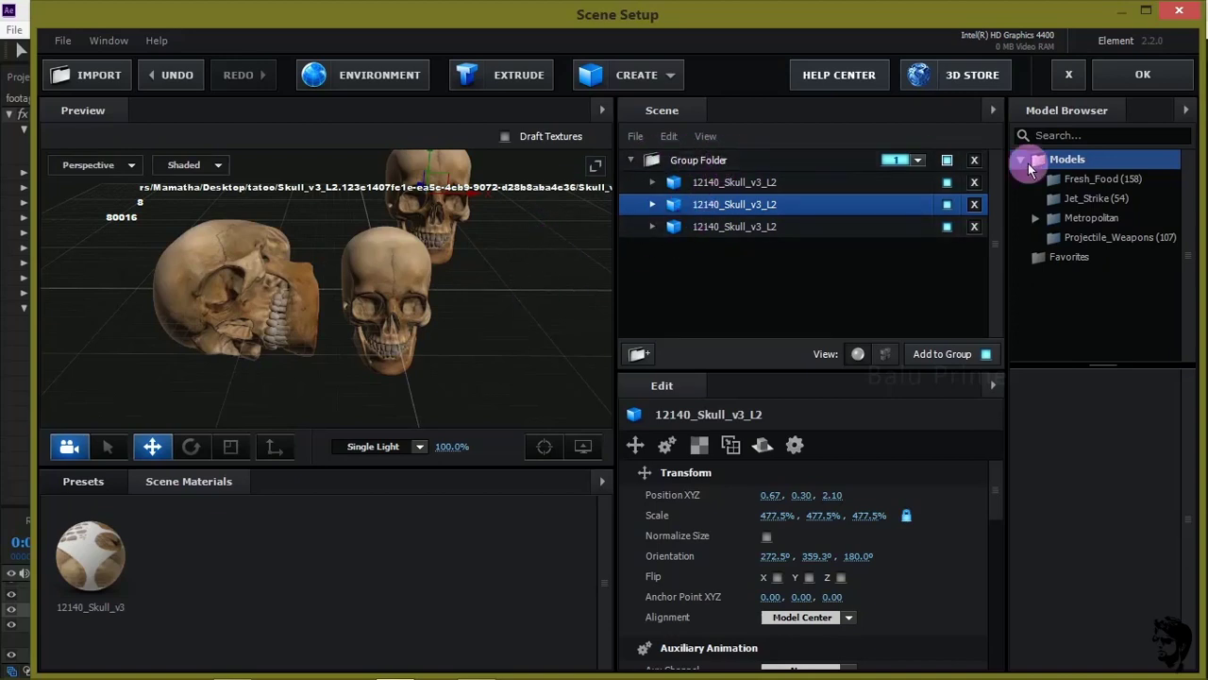
{"action": "left_click", "coordinate": [1149, 75]}
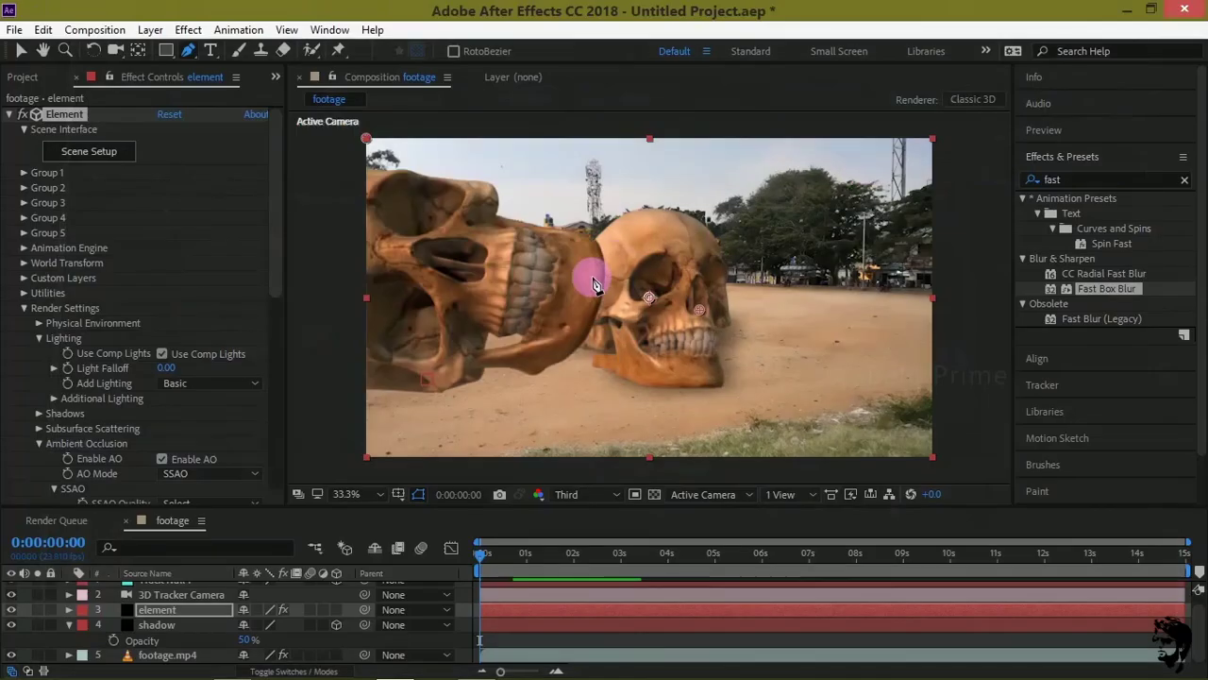
- Duplicate the shadow layer and move the copy beneath the large sideways skull
{"action": "left_click", "coordinate": [20, 50]}
{"action": "left_click", "coordinate": [725, 332]}
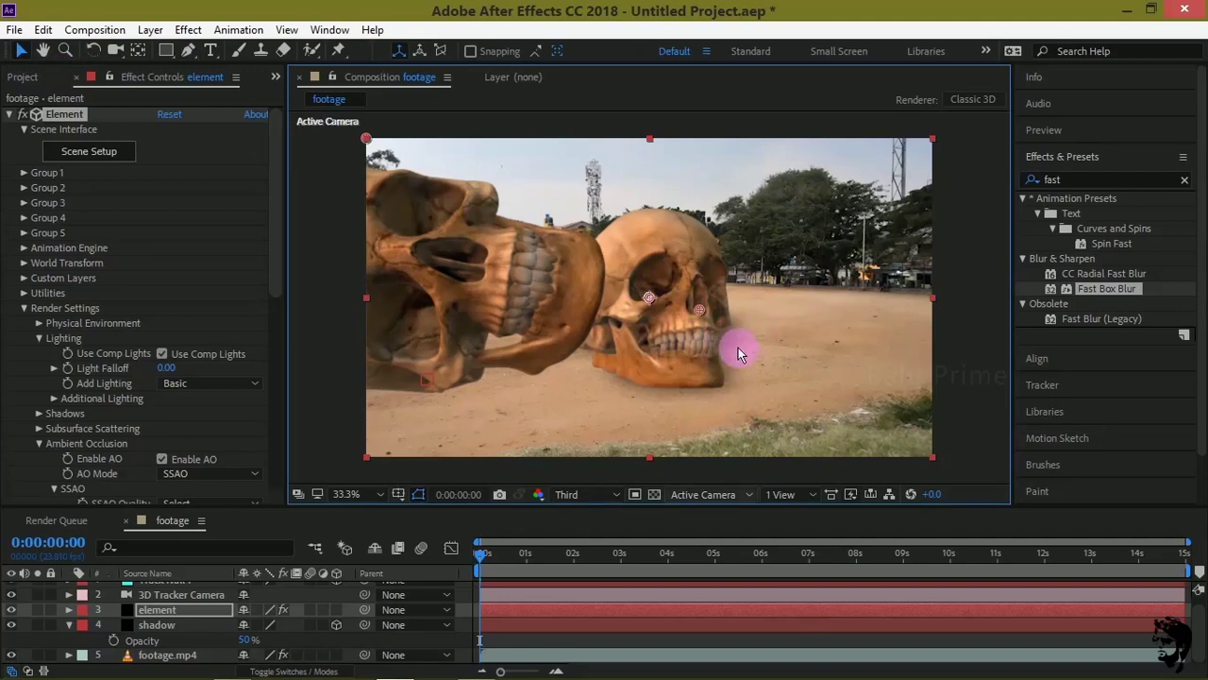
{"action": "left_click", "coordinate": [168, 627]}
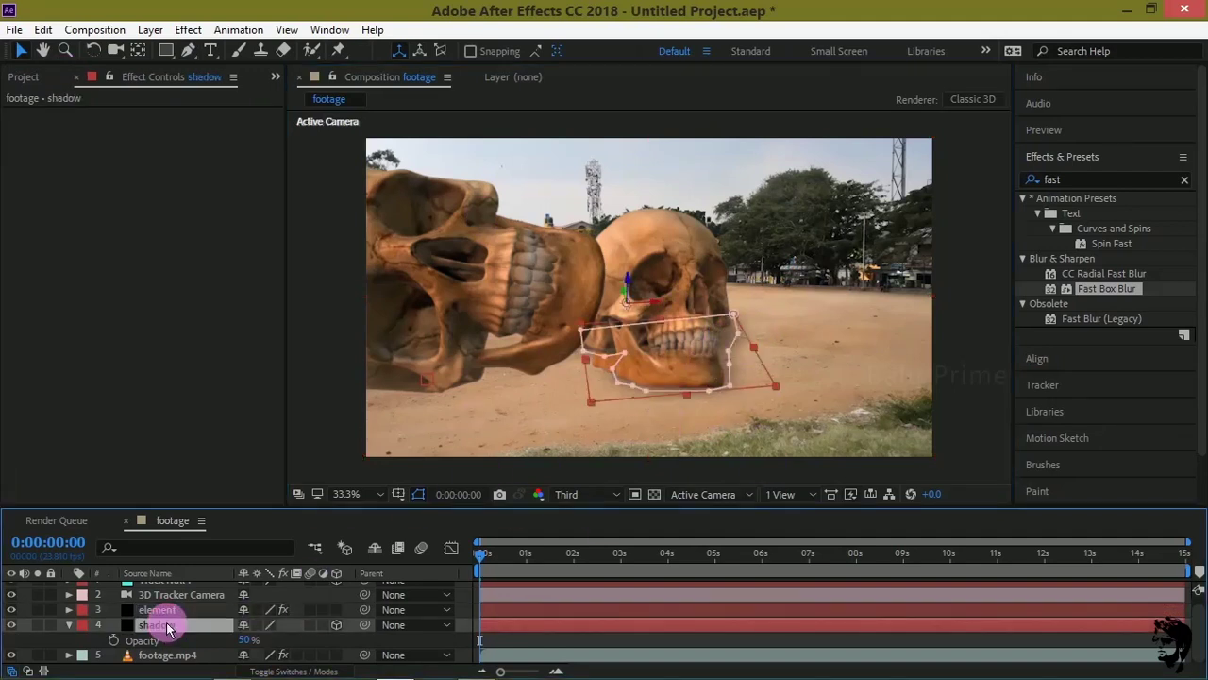
{"action": "key", "text": "ctrl+d"}
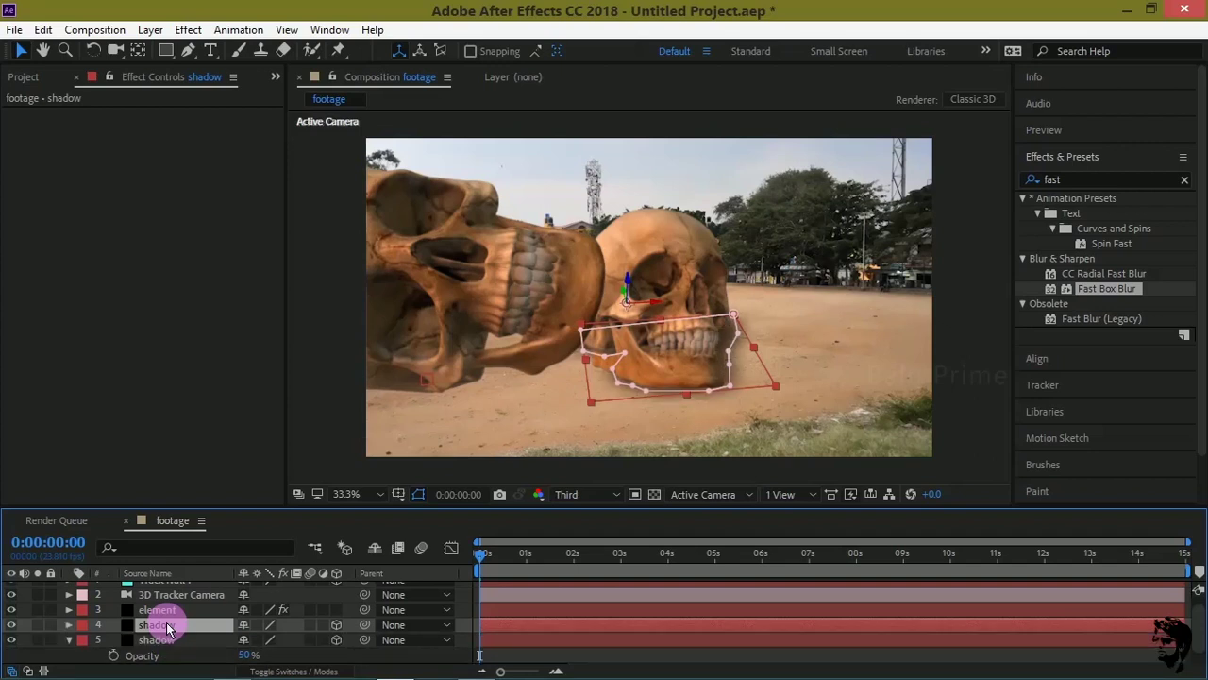
{"action": "left_click_drag", "start_coordinate": [684, 372], "coordinate": [431, 393]}
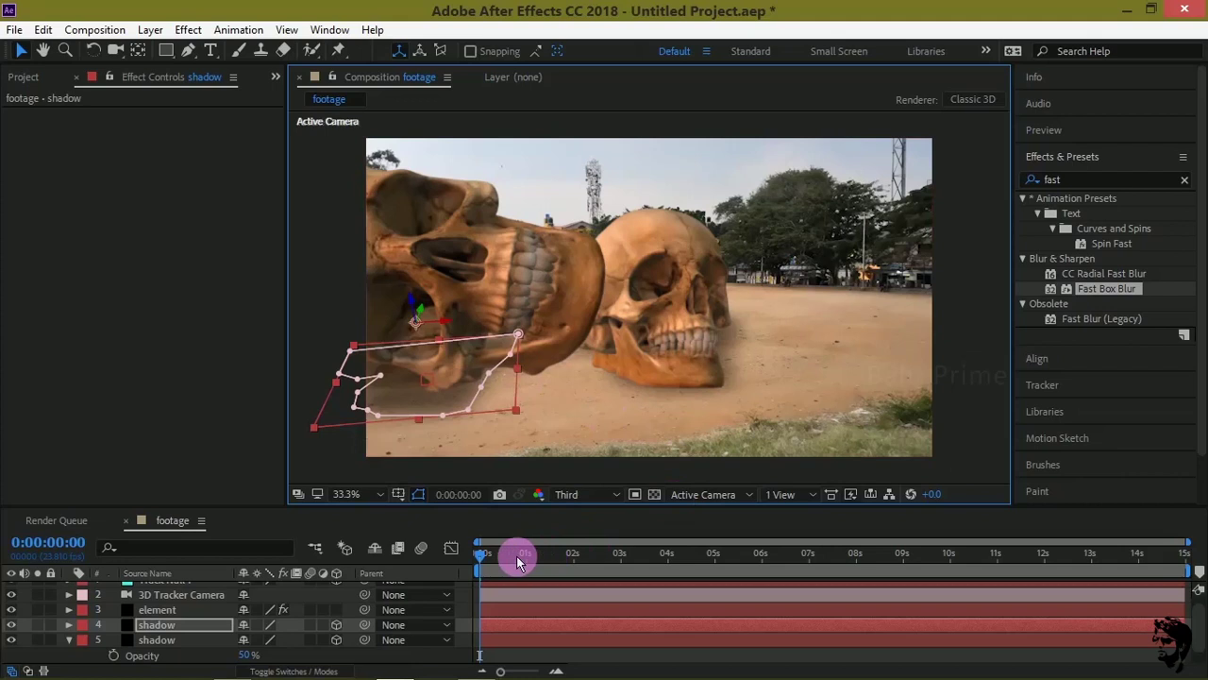
- Reshape the duplicate shadow's mask at 0:00:07:03 to span the sideways skull's underside, and preview the composite from the start
{"action": "left_click_drag", "start_coordinate": [490, 553], "coordinate": [818, 557]}
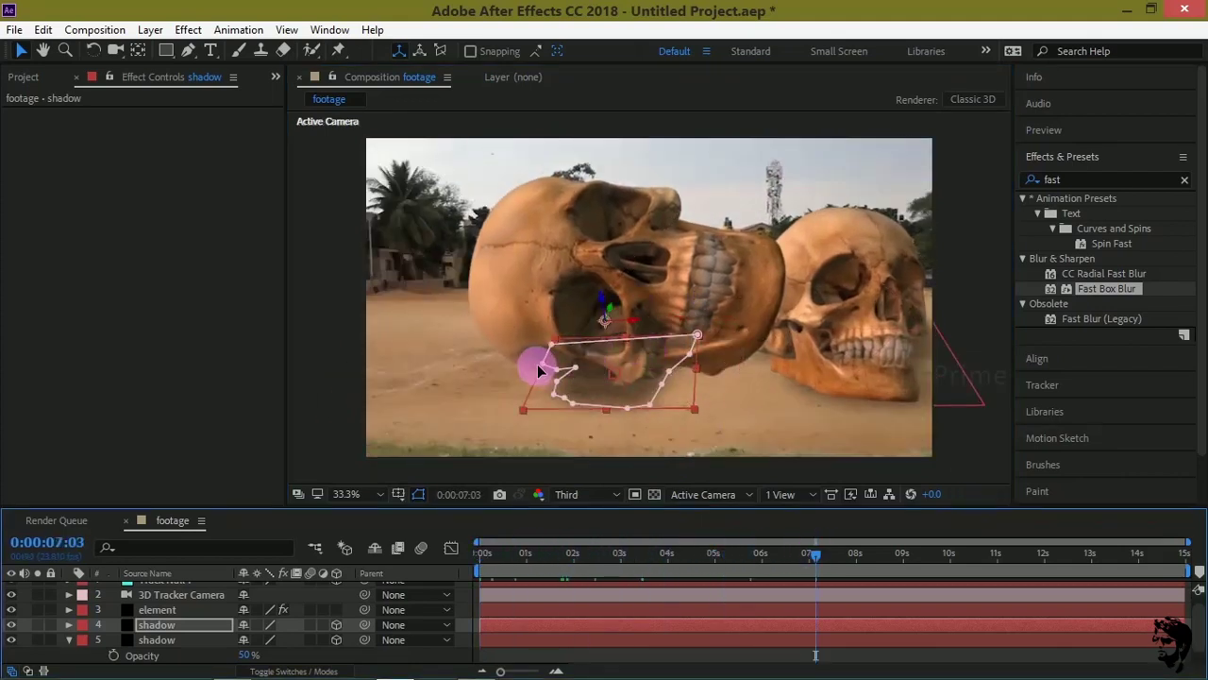
{"action": "left_click_drag", "start_coordinate": [544, 370], "coordinate": [533, 395]}
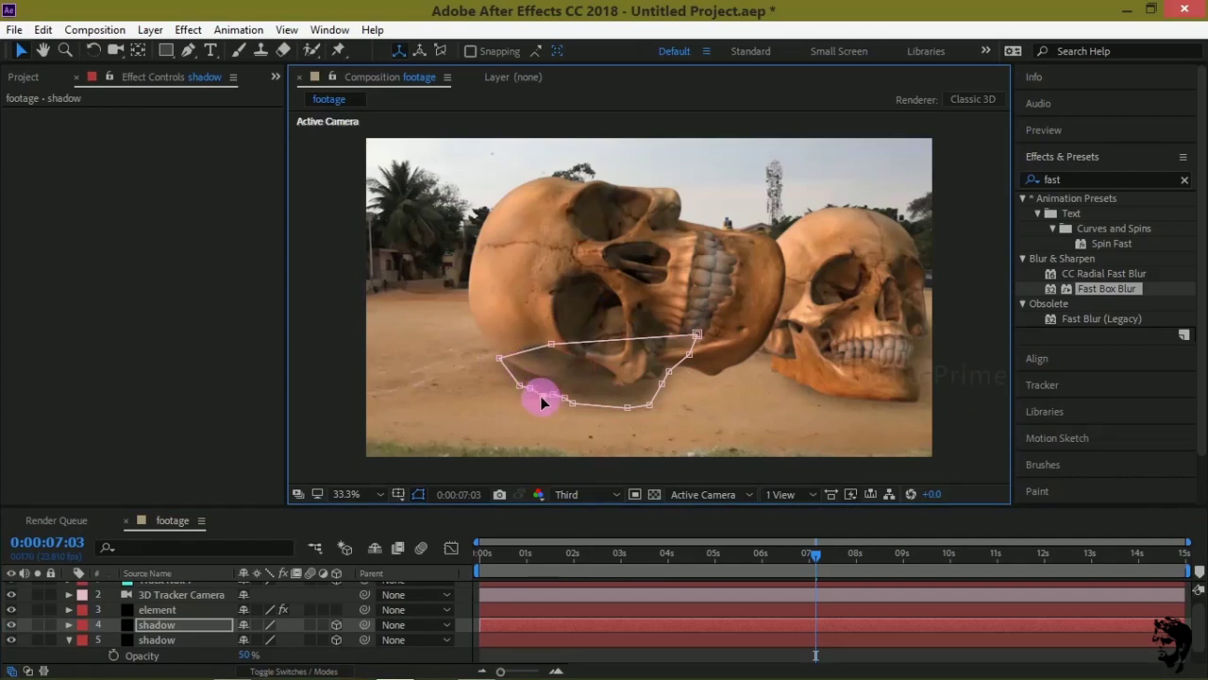
{"action": "left_click_drag", "start_coordinate": [669, 371], "coordinate": [755, 381]}
{"action": "left_click_drag", "start_coordinate": [690, 354], "coordinate": [773, 337]}
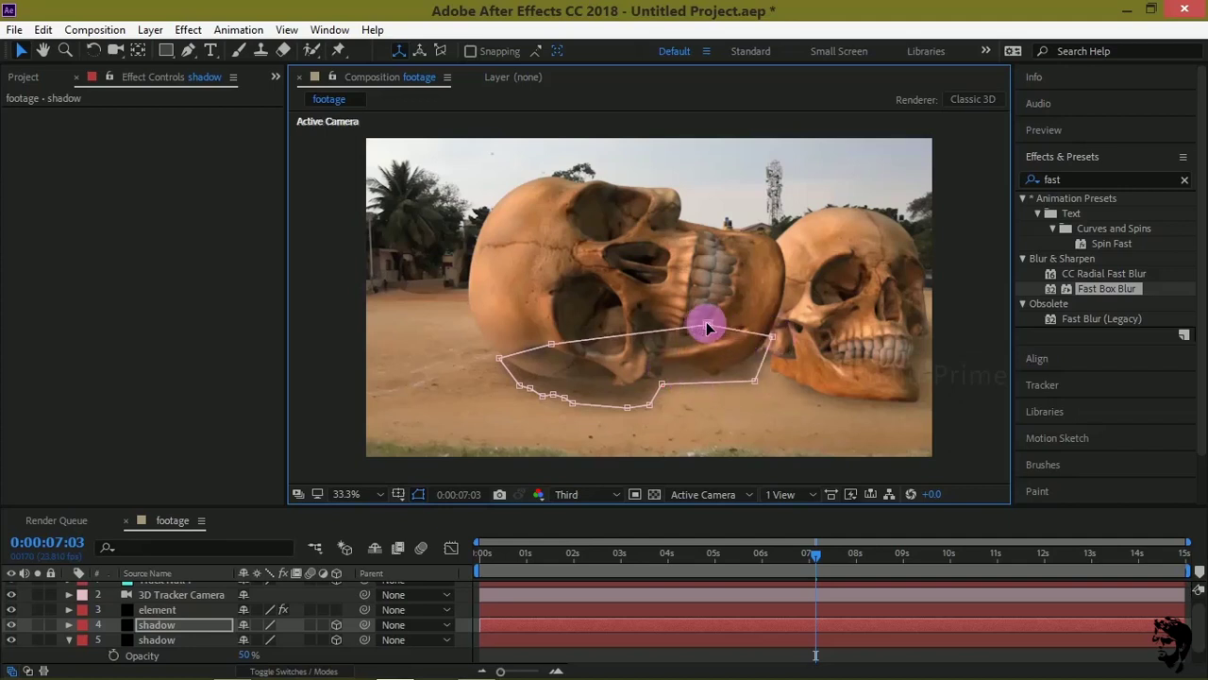
{"action": "left_click_drag", "start_coordinate": [814, 555], "coordinate": [463, 569]}
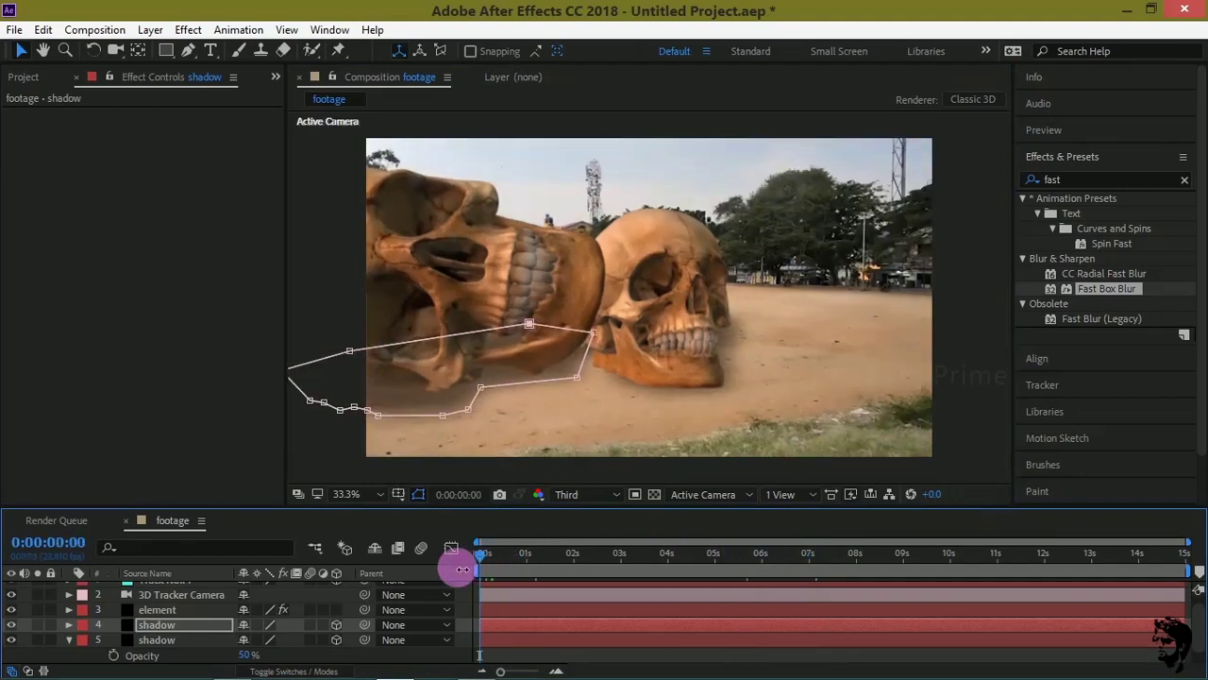
{"action": "key", "text": "space"}
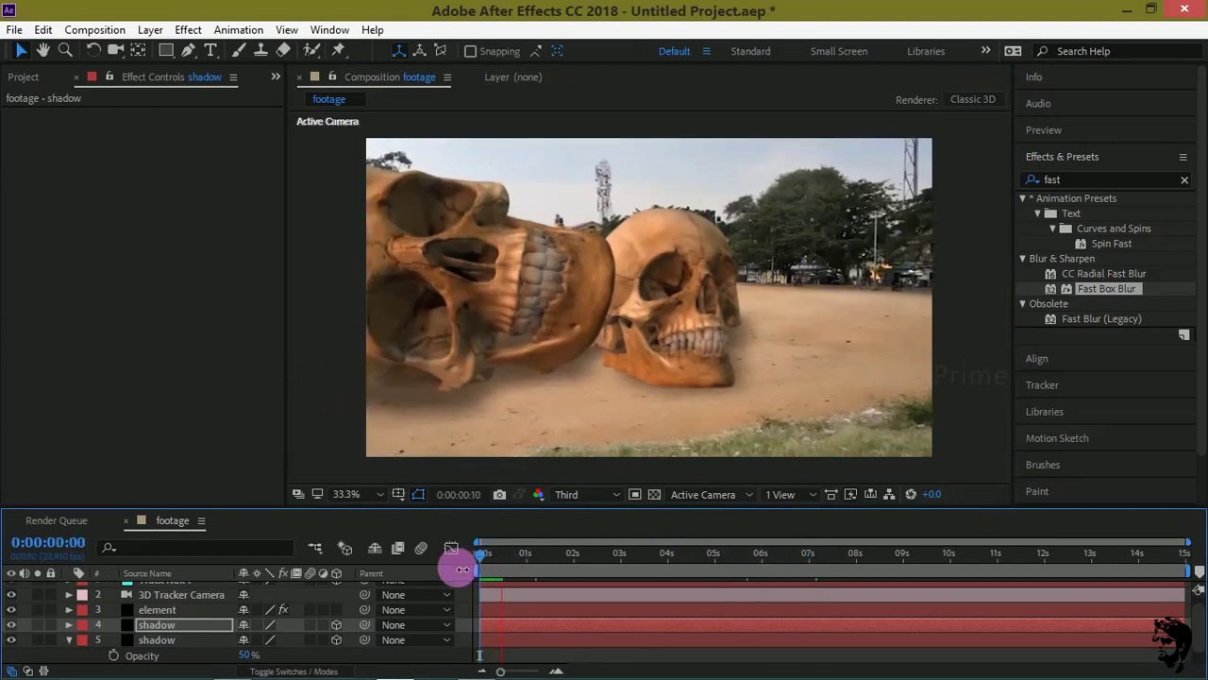